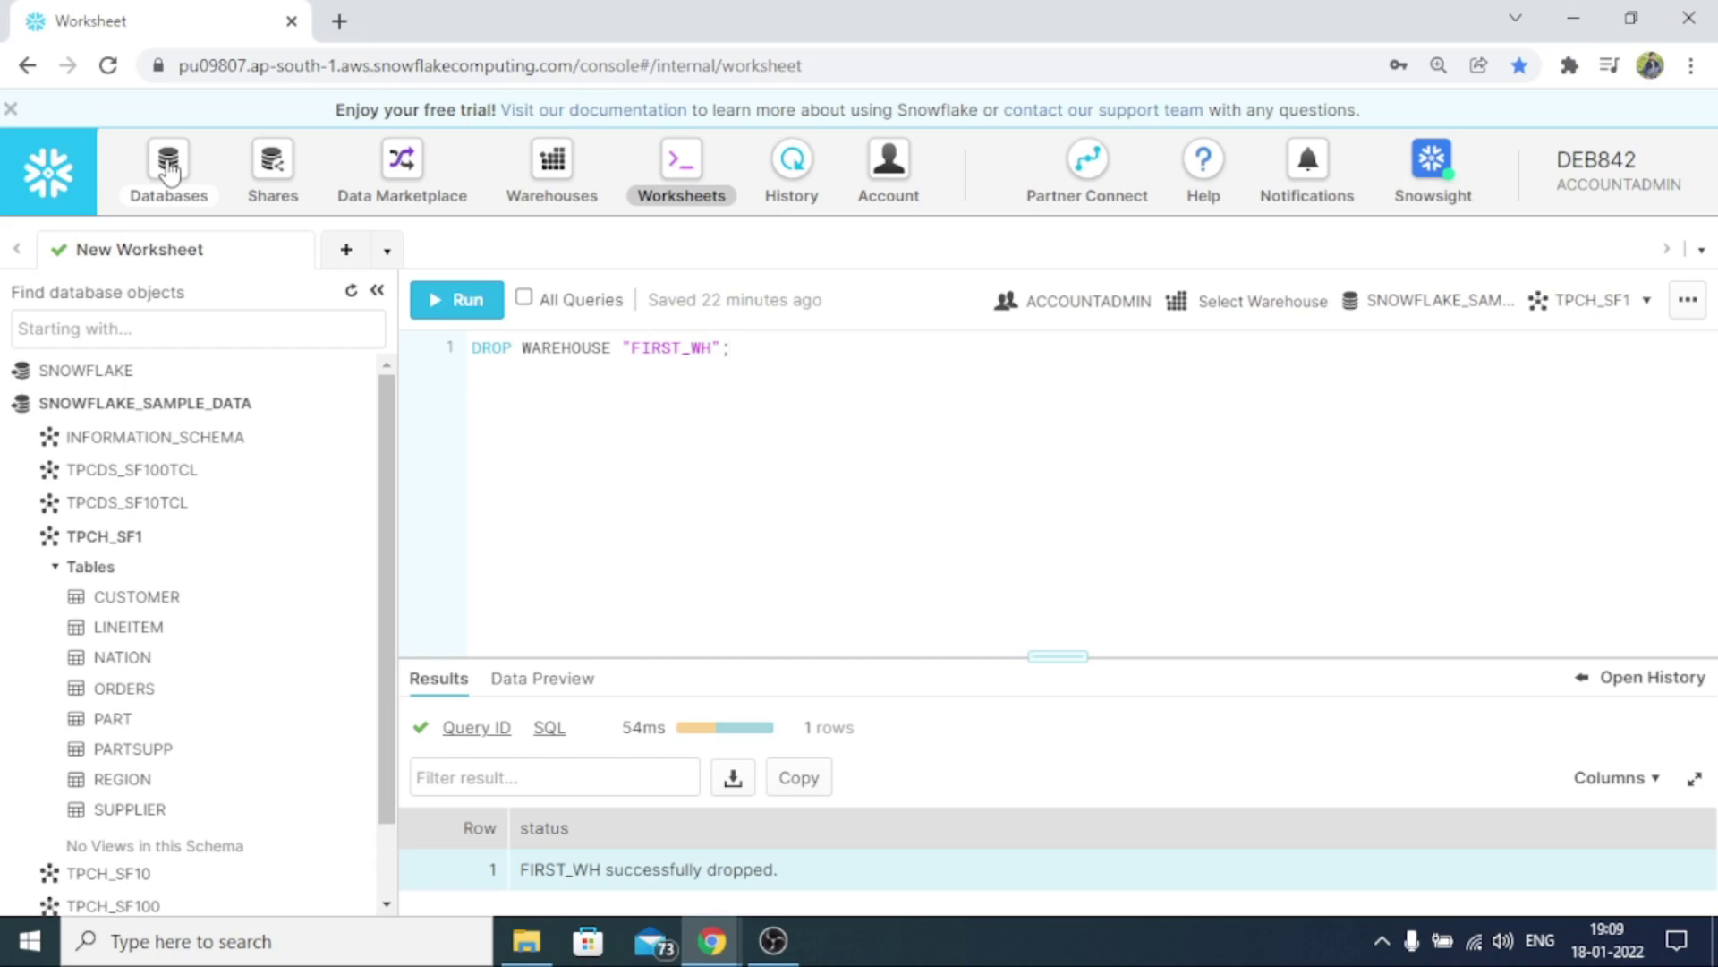
pyautogui.click(742, 350)
pyautogui.moveTo(742, 351); pyautogui.dragTo(474, 348)
pyautogui.click(557, 467)
# Create a database named first_db with no comment, previewing its SQL statement before finishing
pyautogui.click(171, 182)
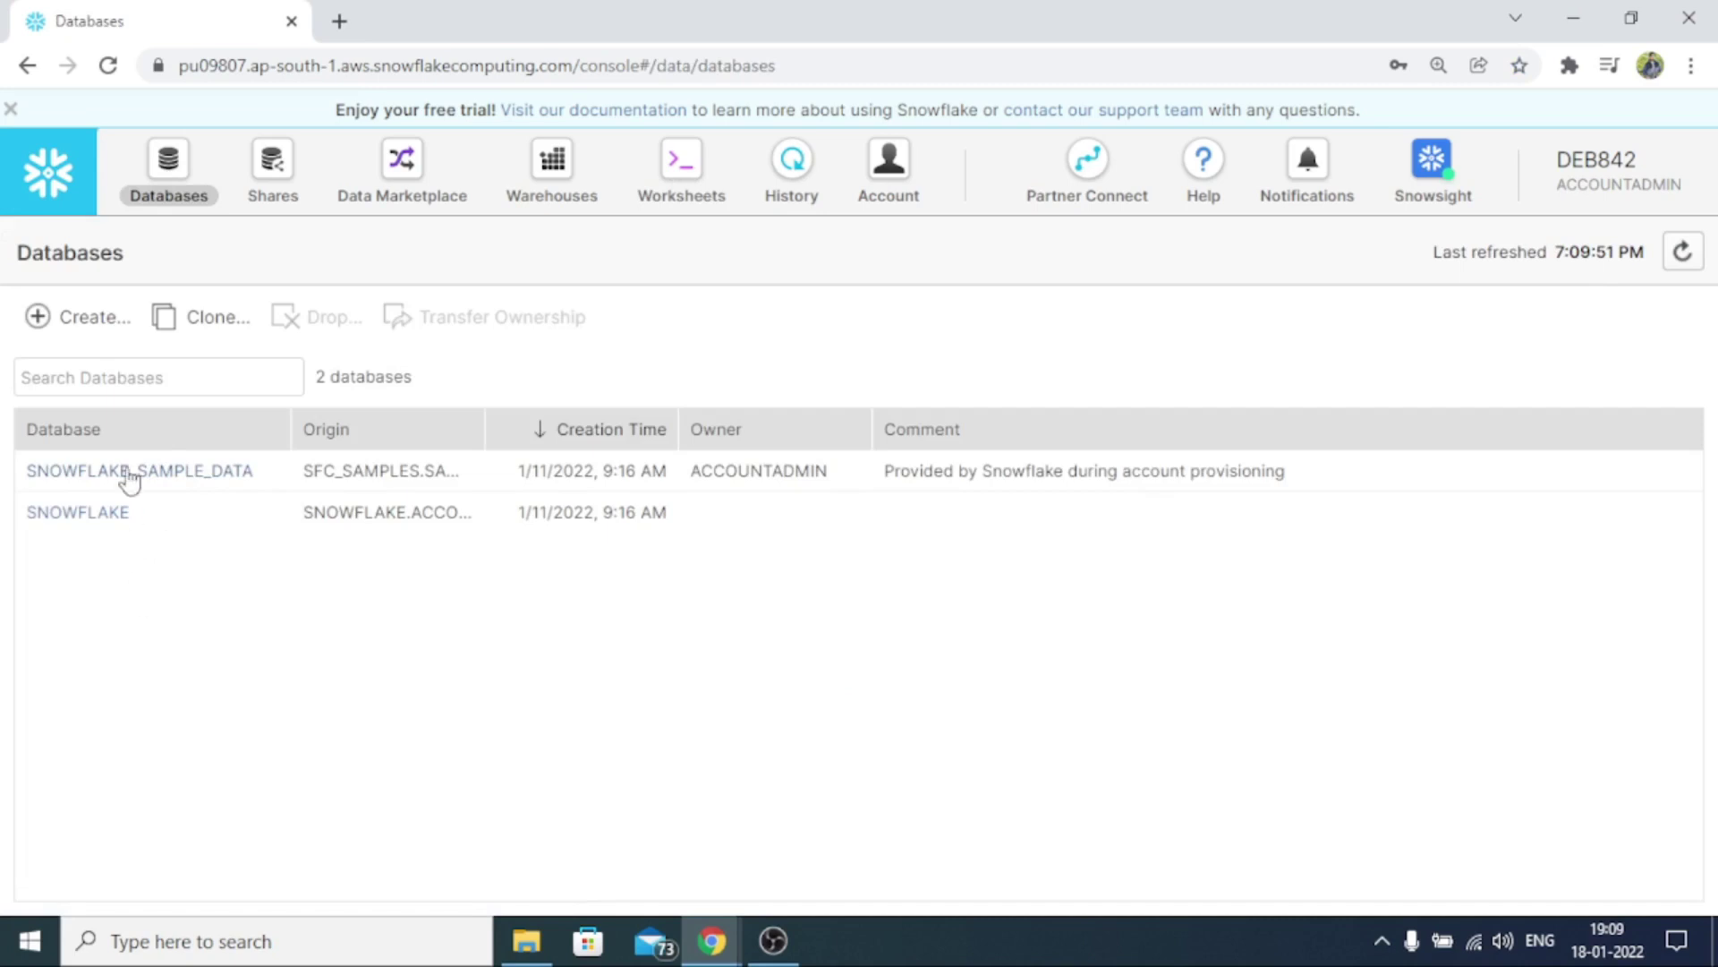
pyautogui.click(82, 318)
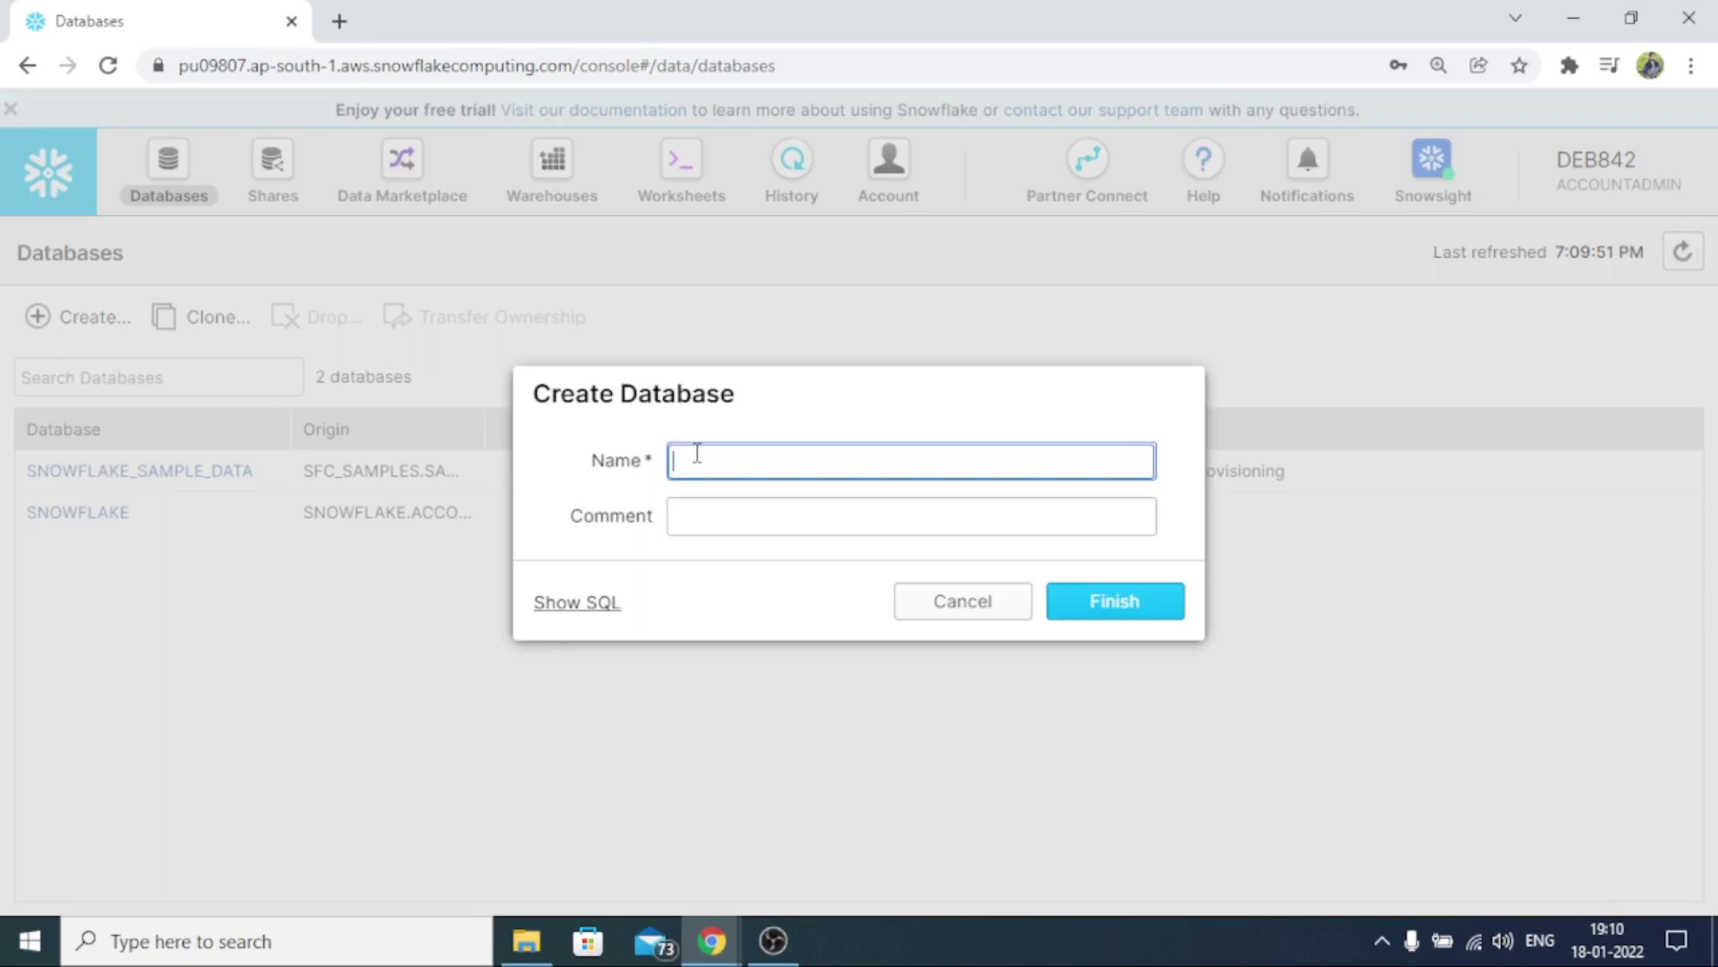
pyautogui.write('first_db')
pyautogui.click(725, 523)
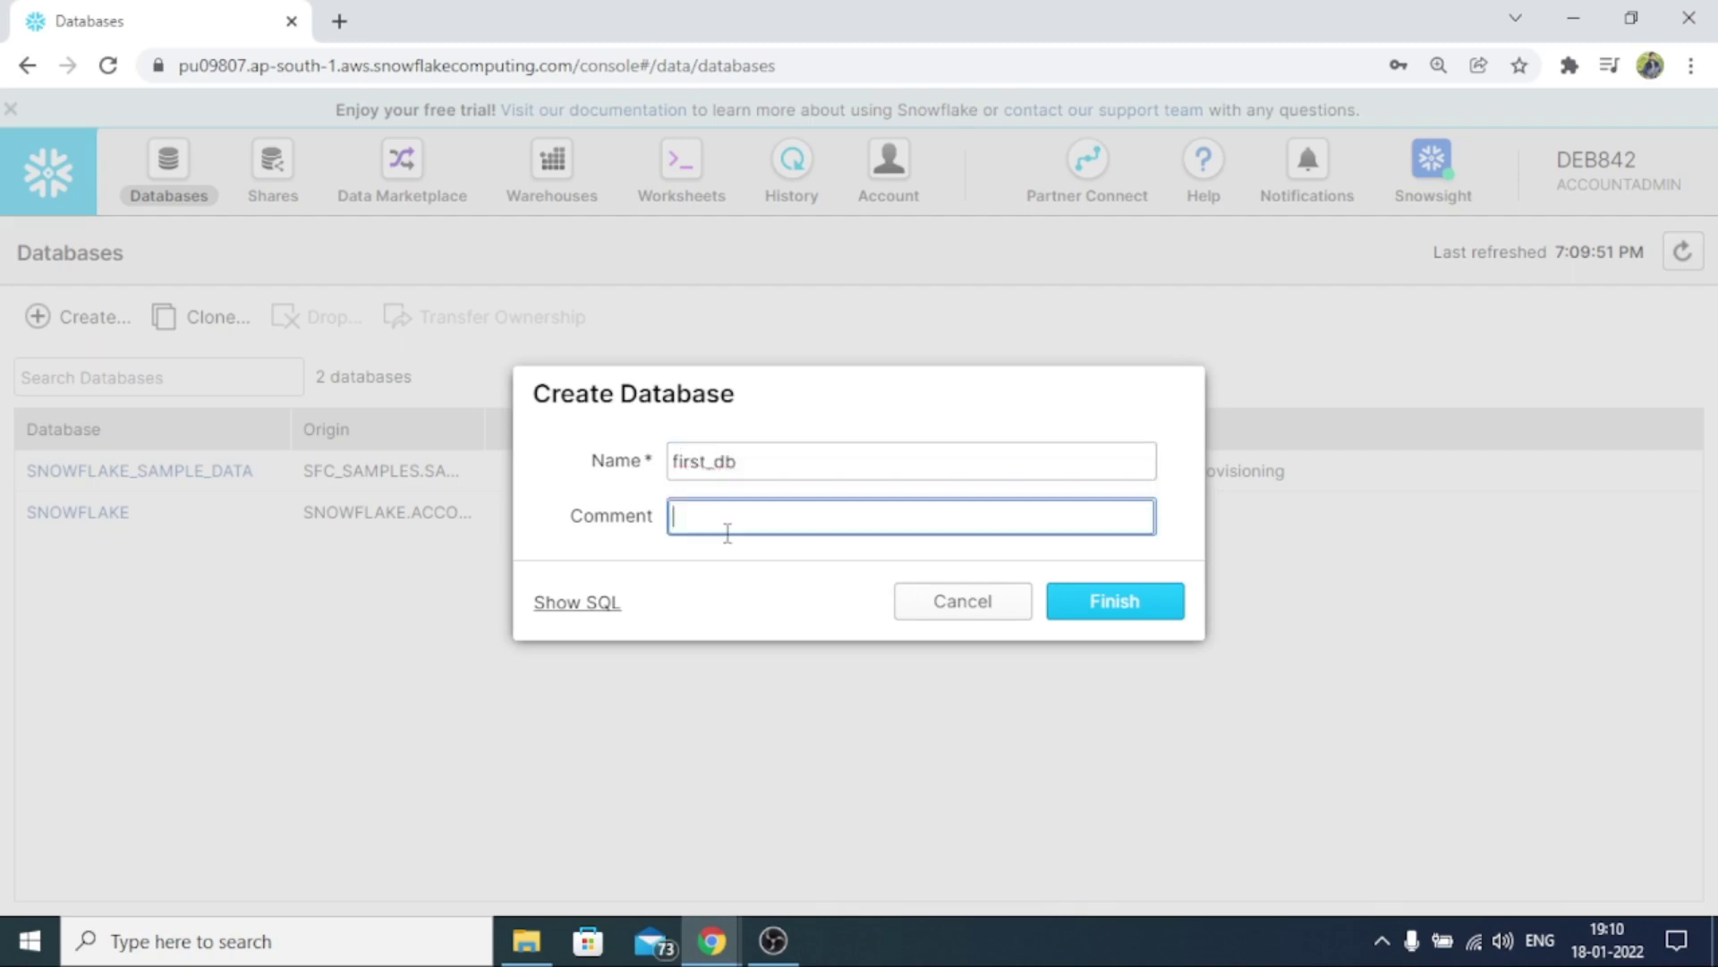
pyautogui.click(560, 602)
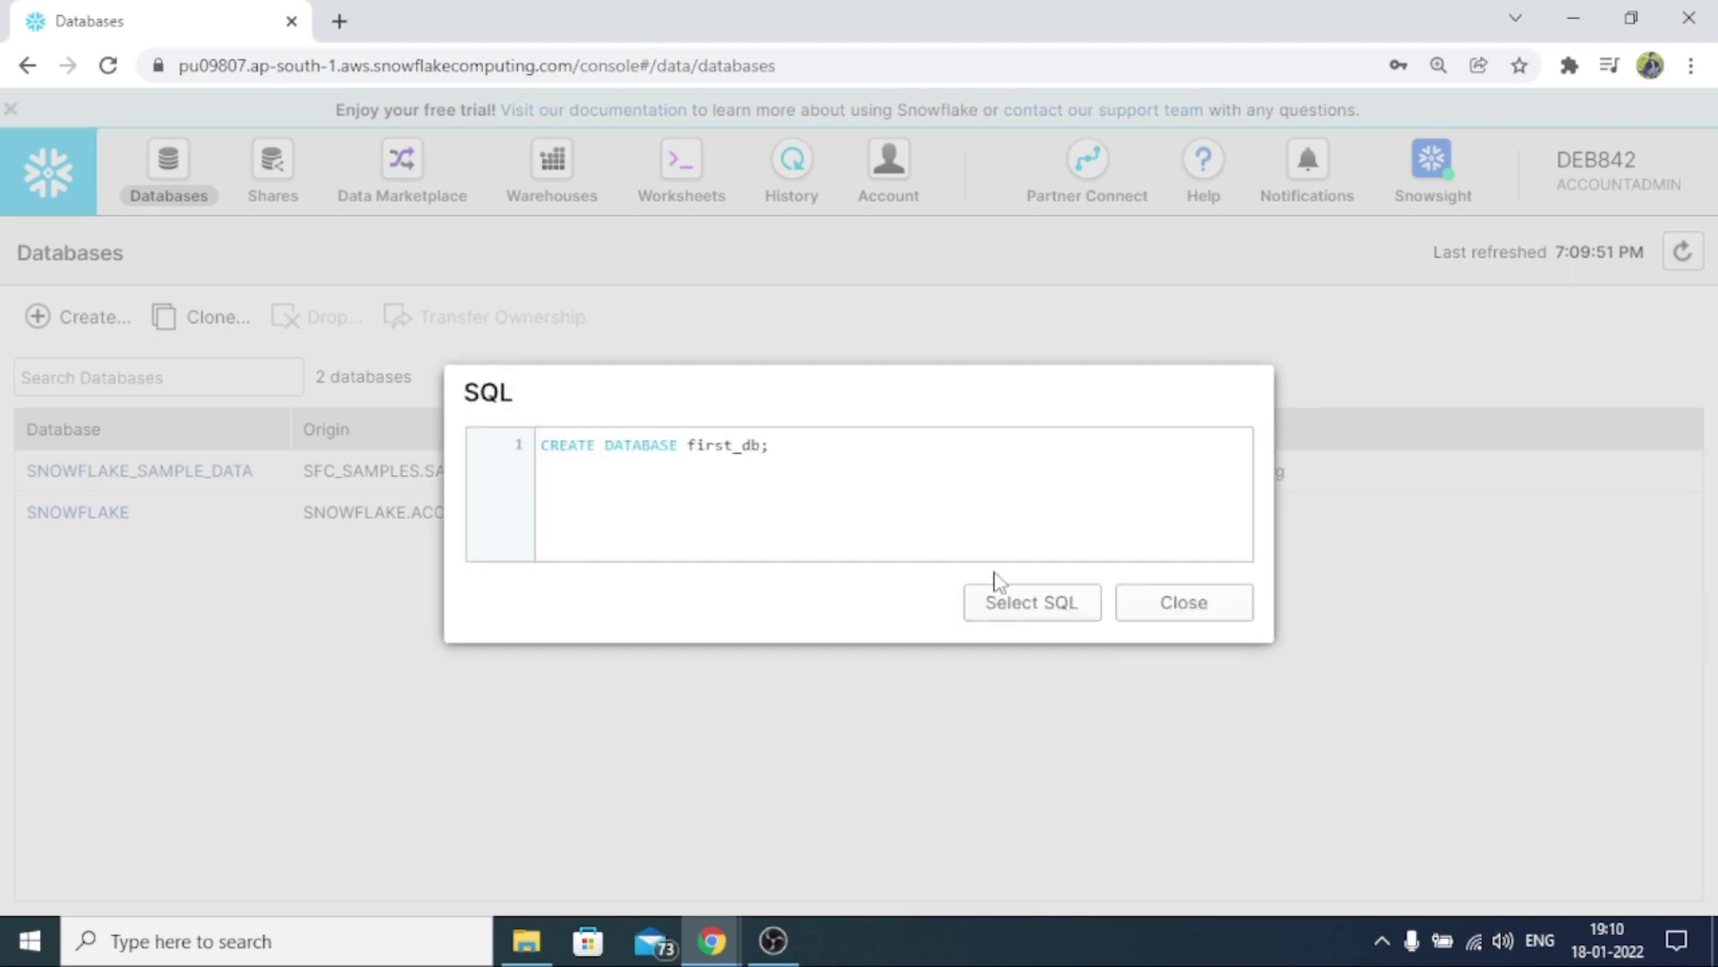
pyautogui.click(1143, 611)
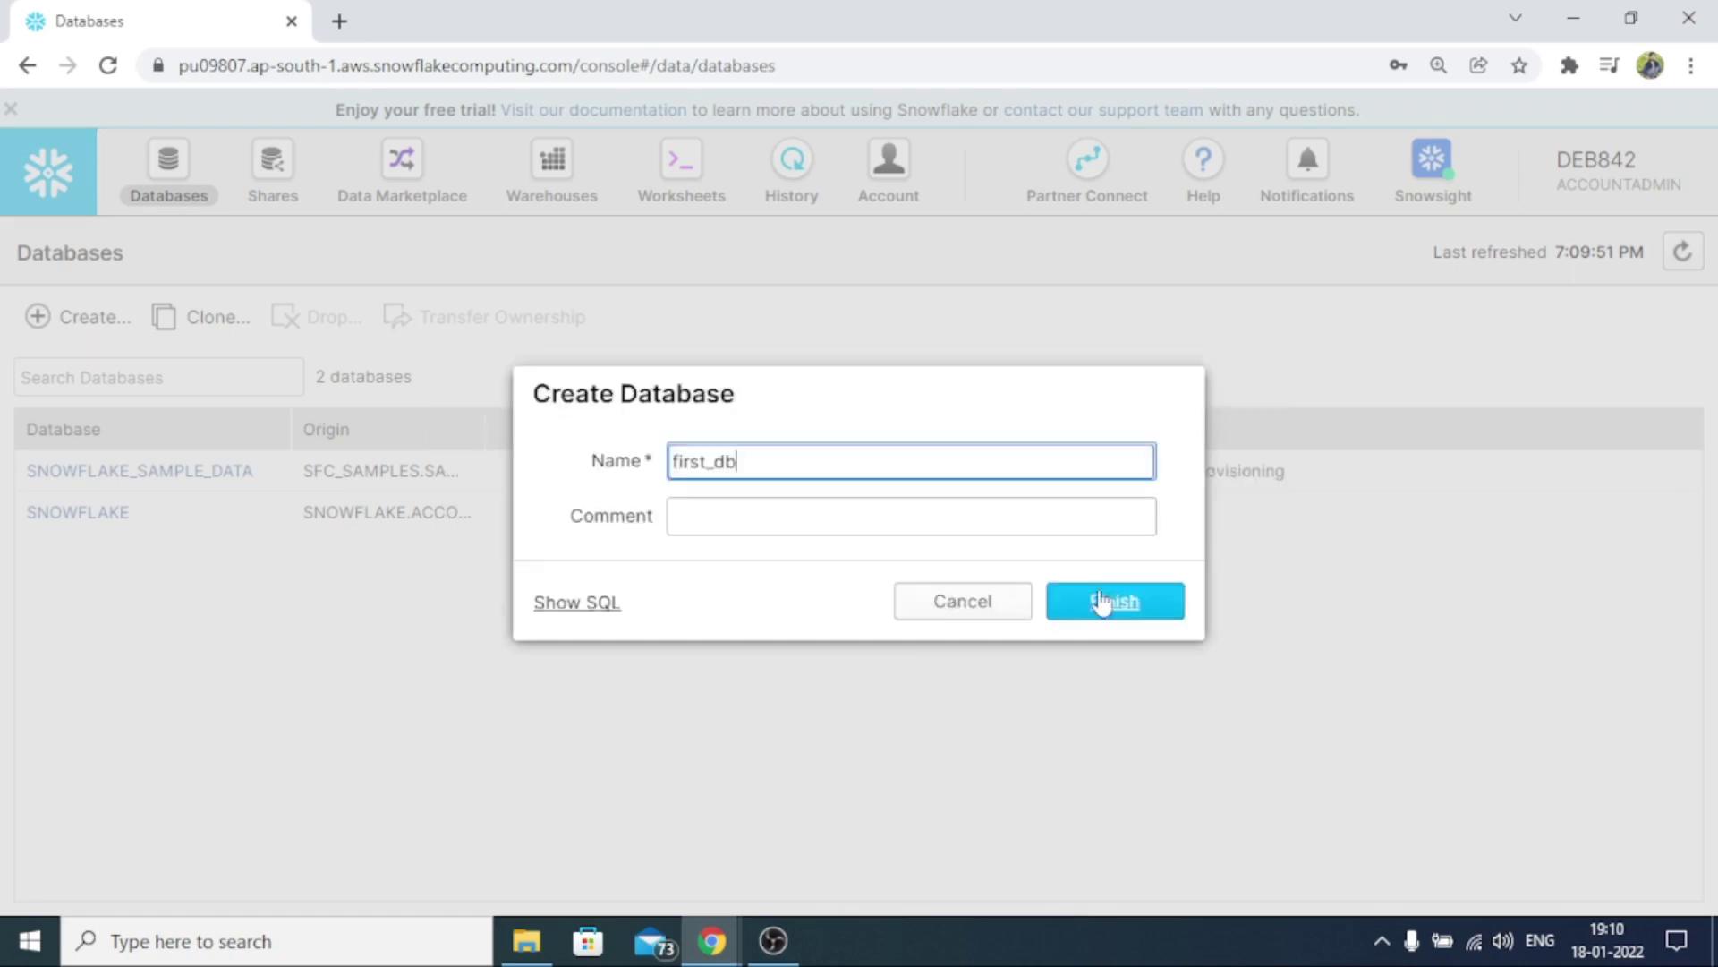
pyautogui.click(1101, 607)
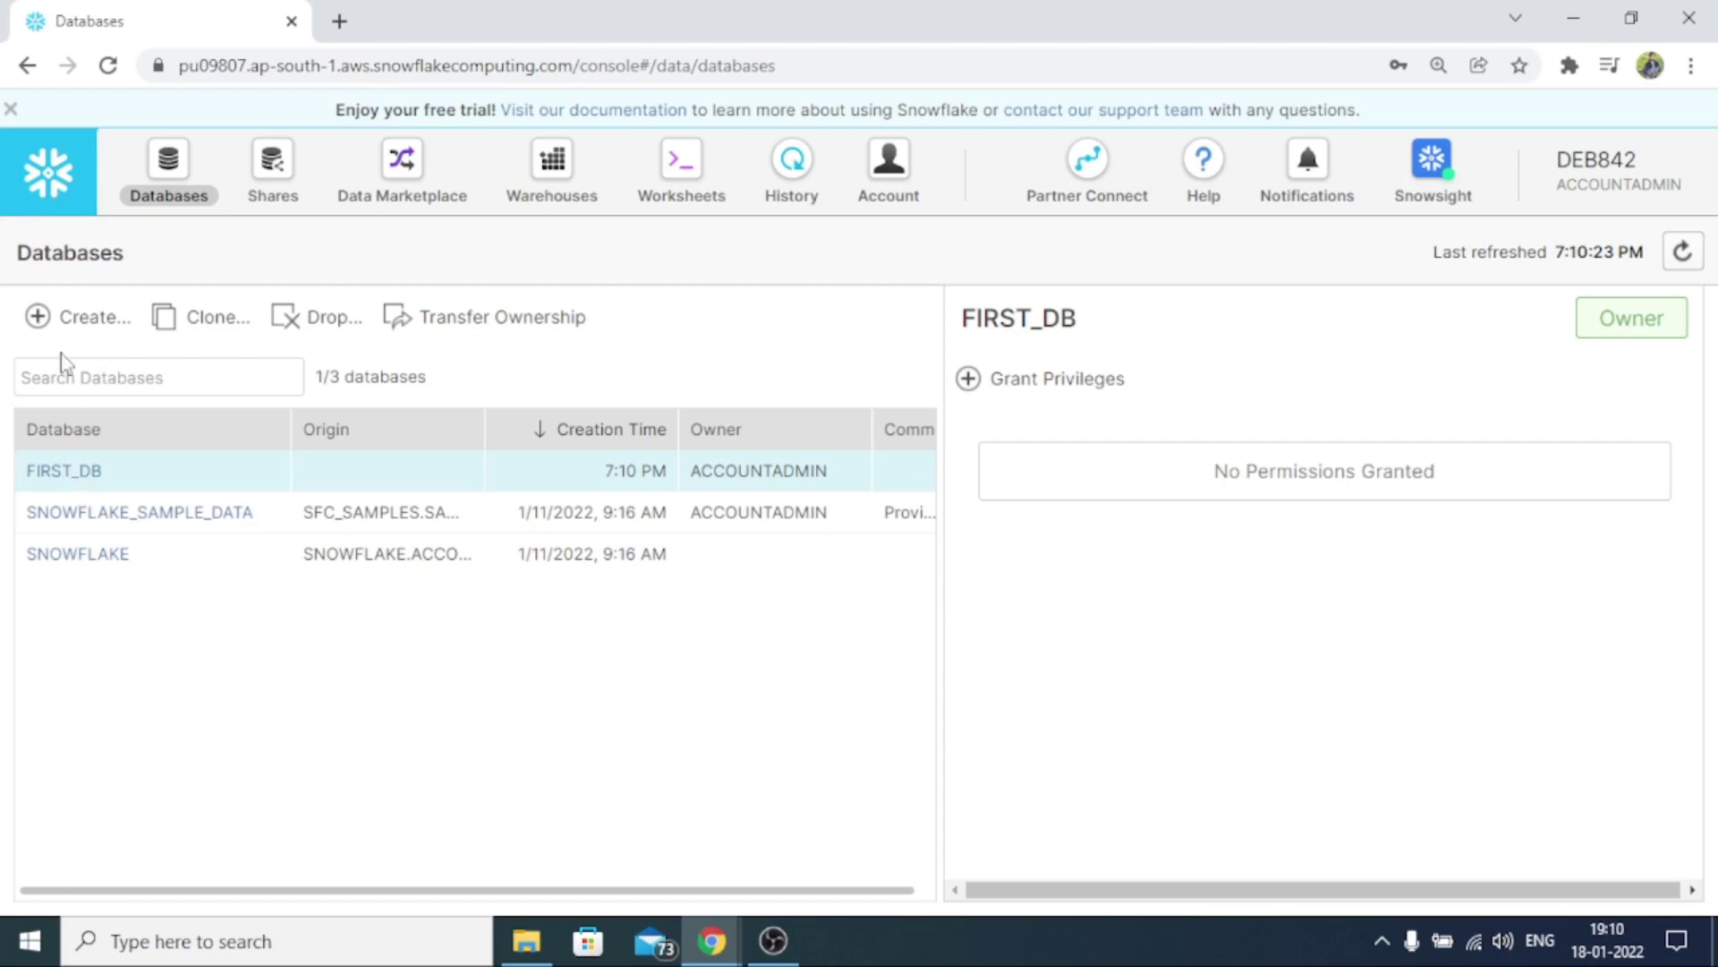
# Copy the SQL statement generated for a new database named second_db, and cancel the creation form
pyautogui.click(76, 330)
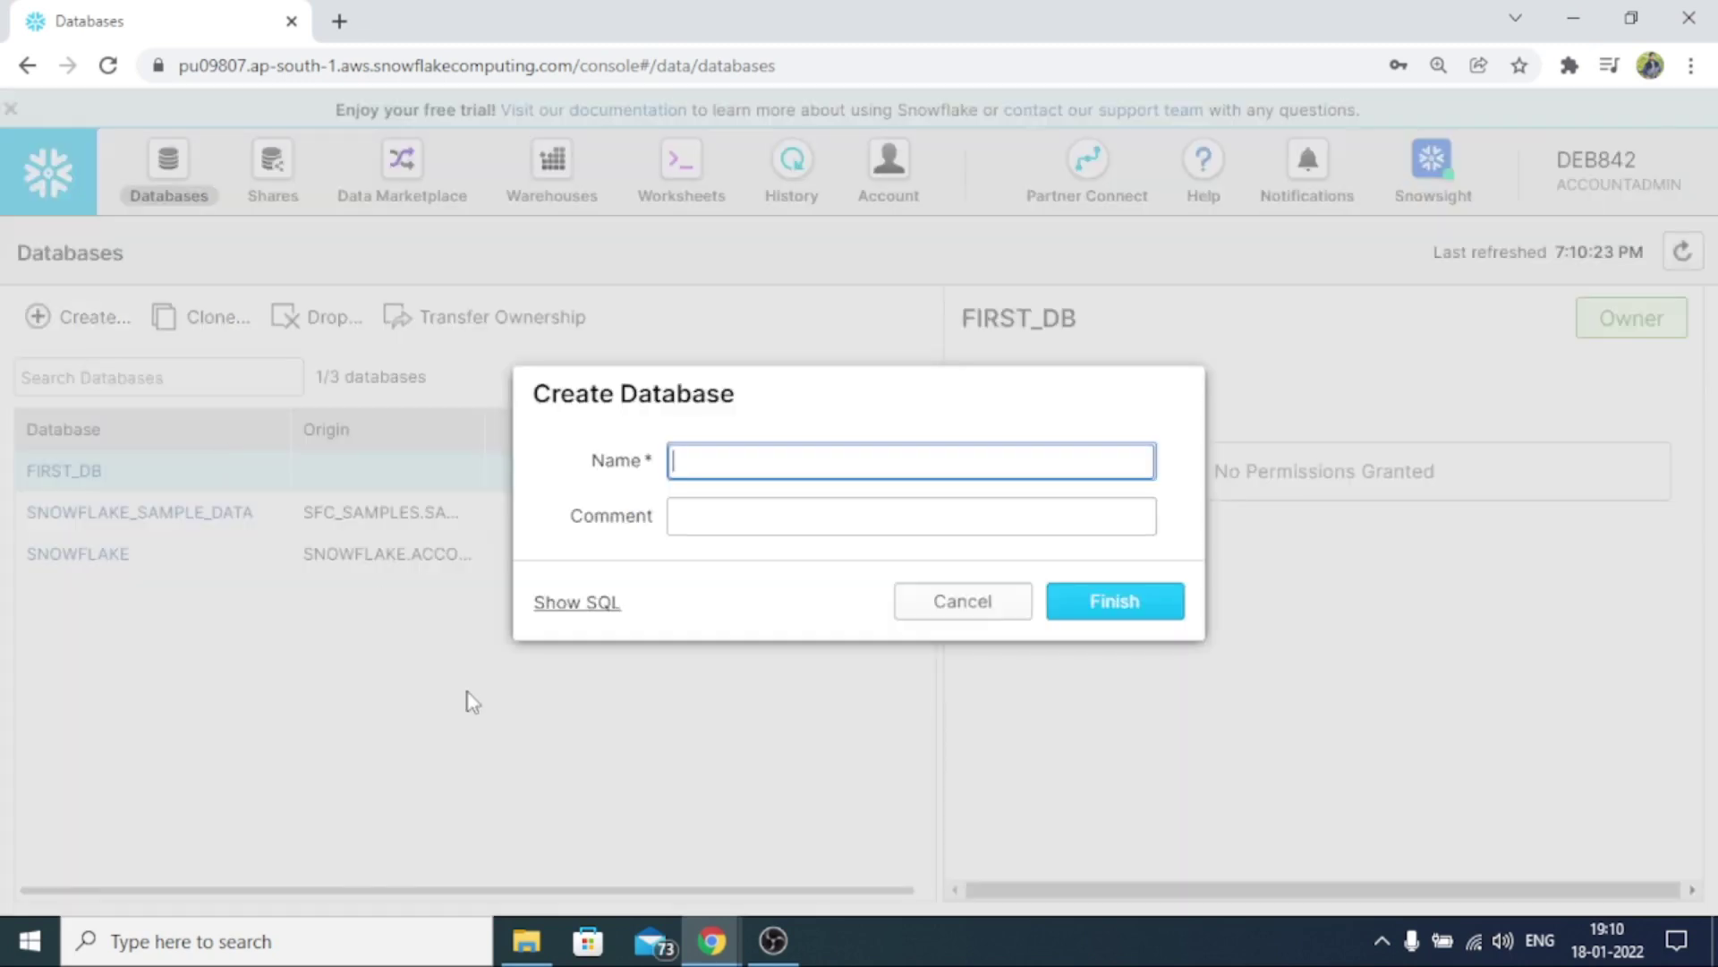
pyautogui.click(597, 606)
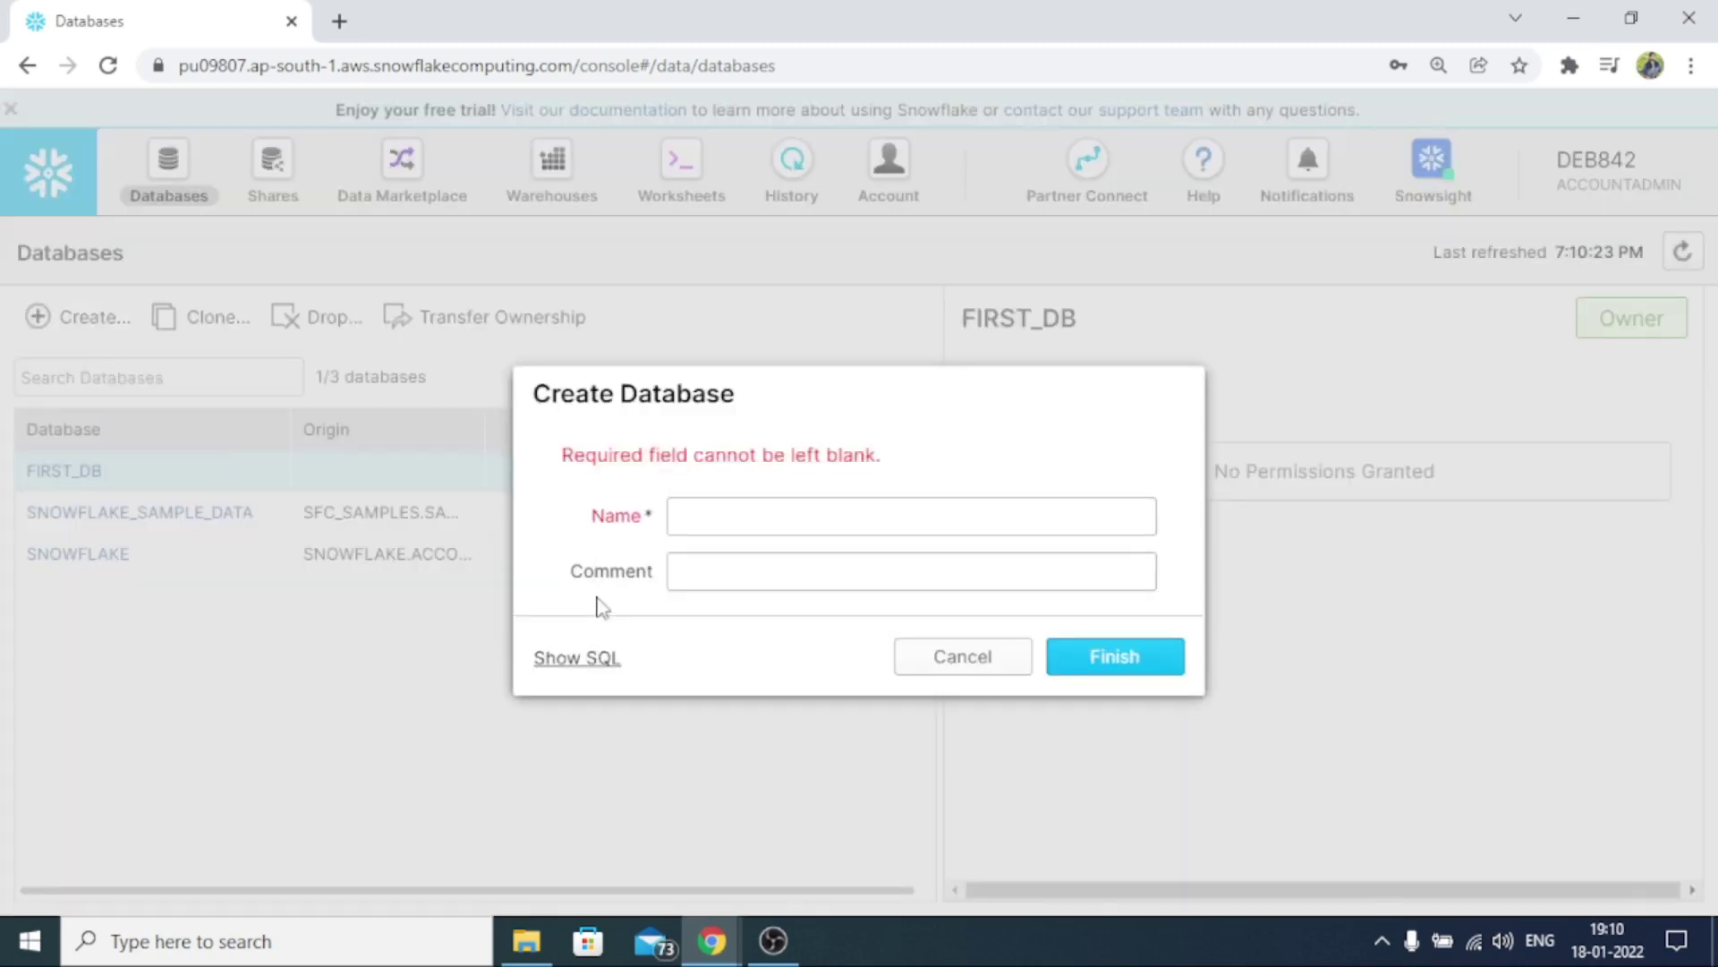
pyautogui.click(861, 509)
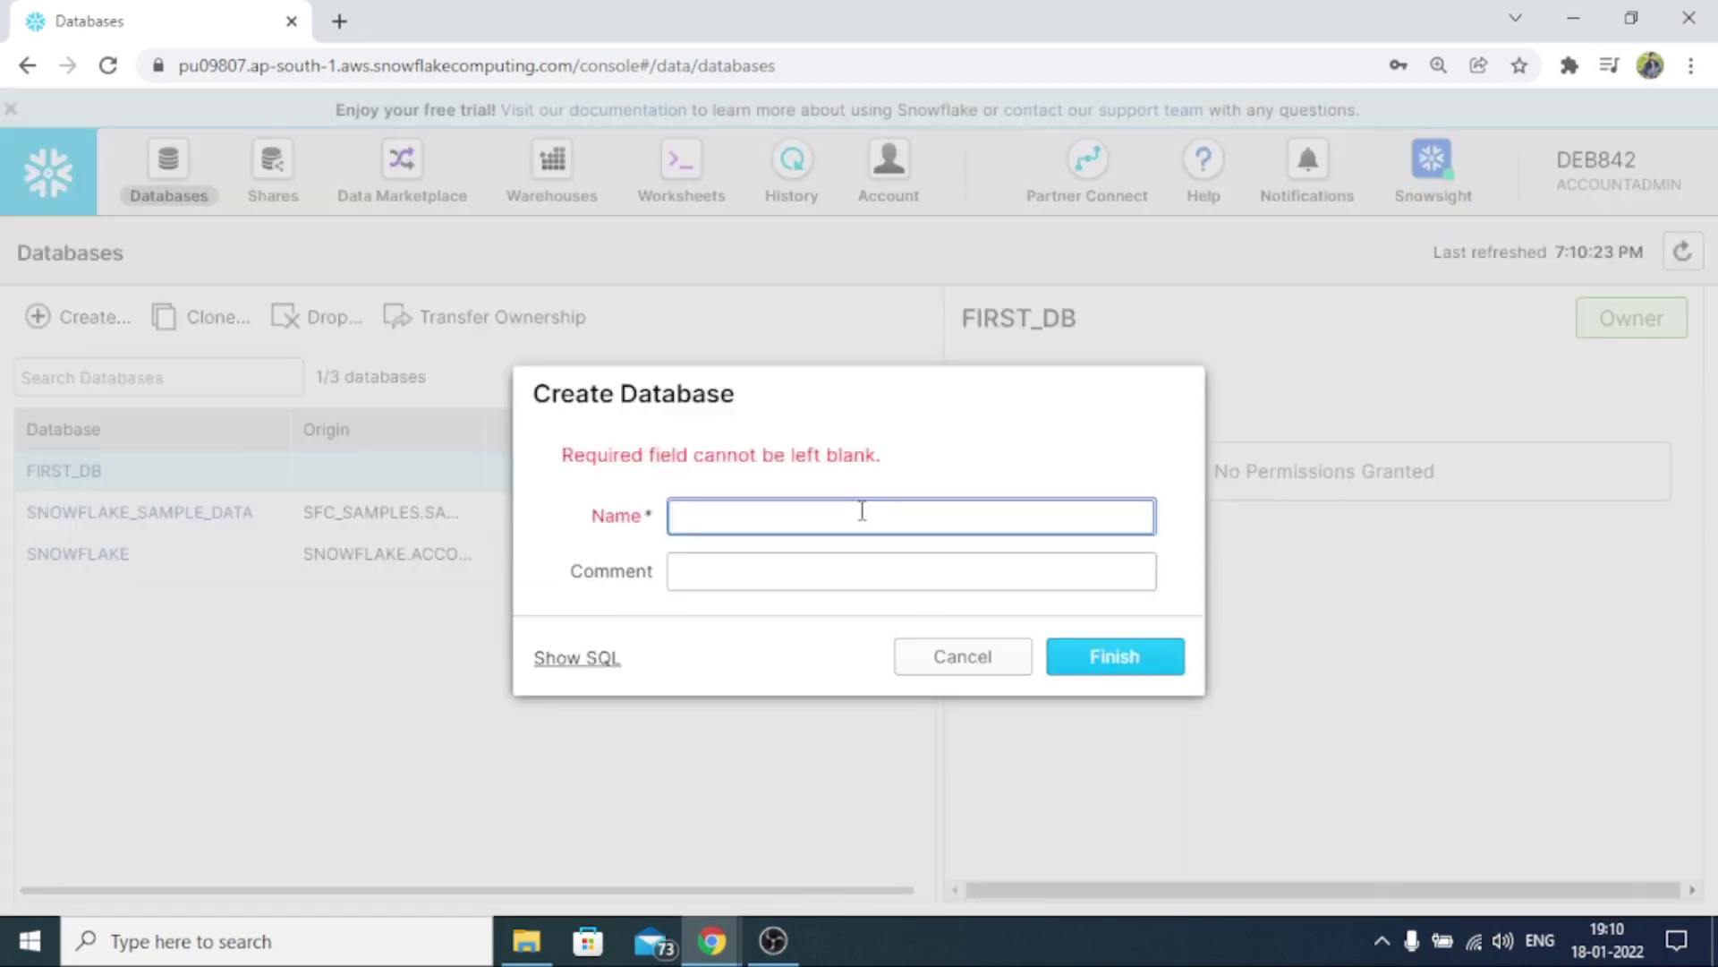
pyautogui.write('second')
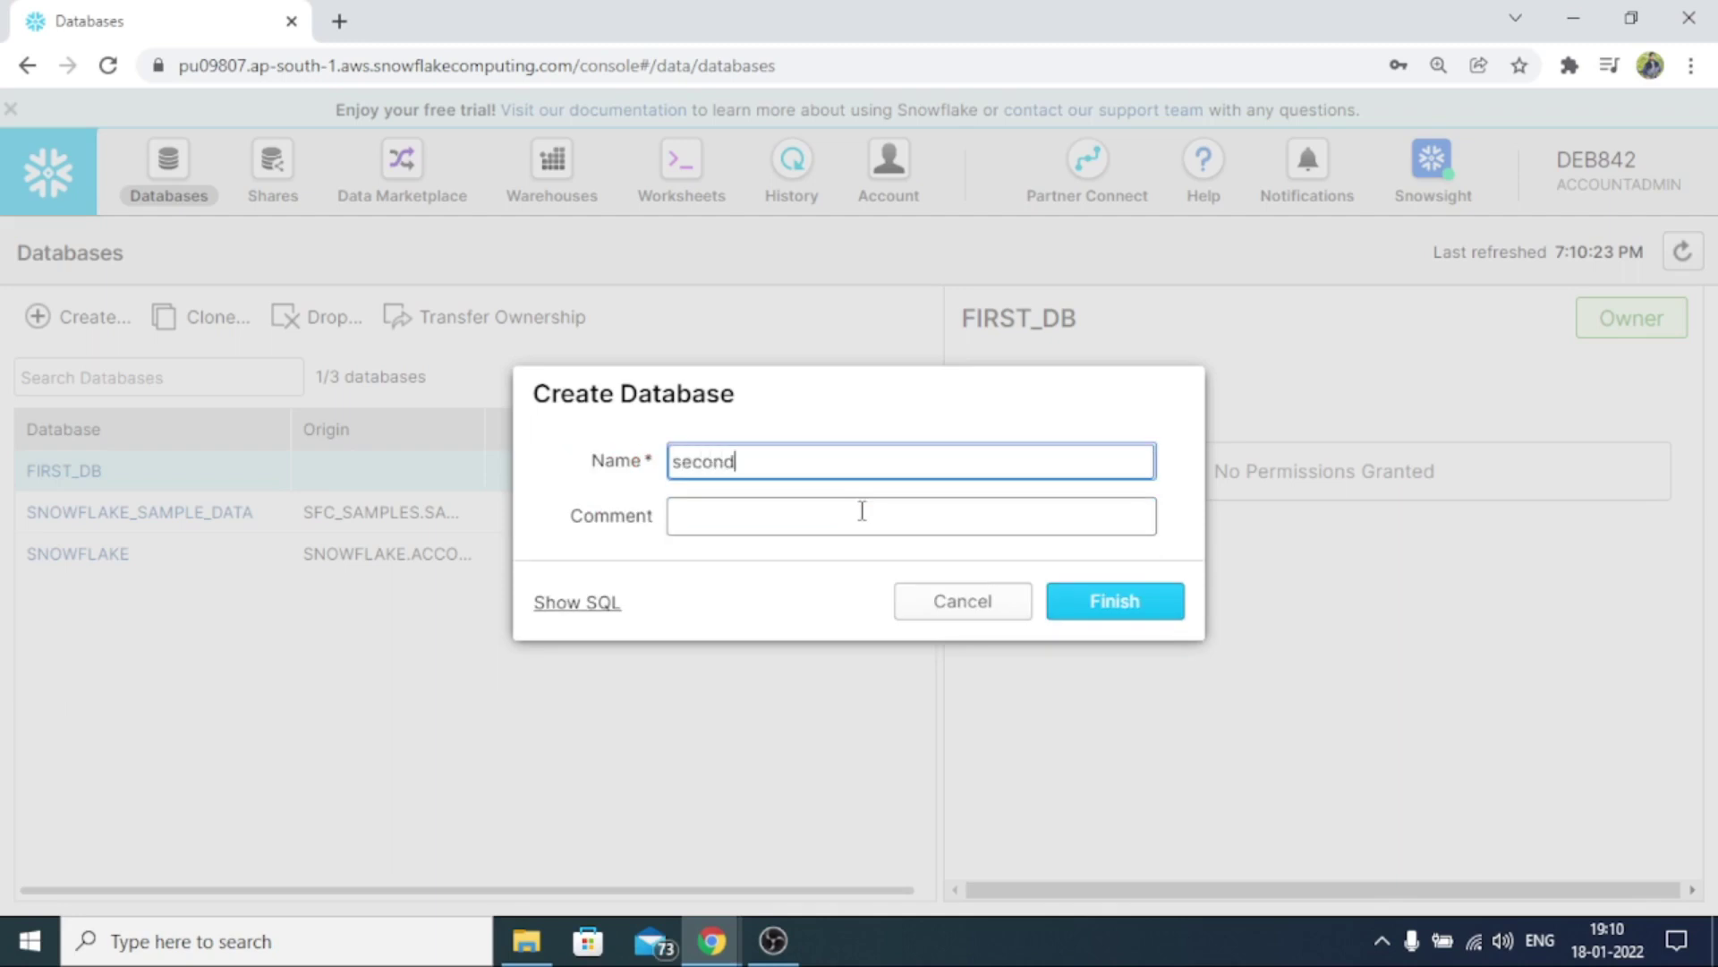
pyautogui.write('_db')
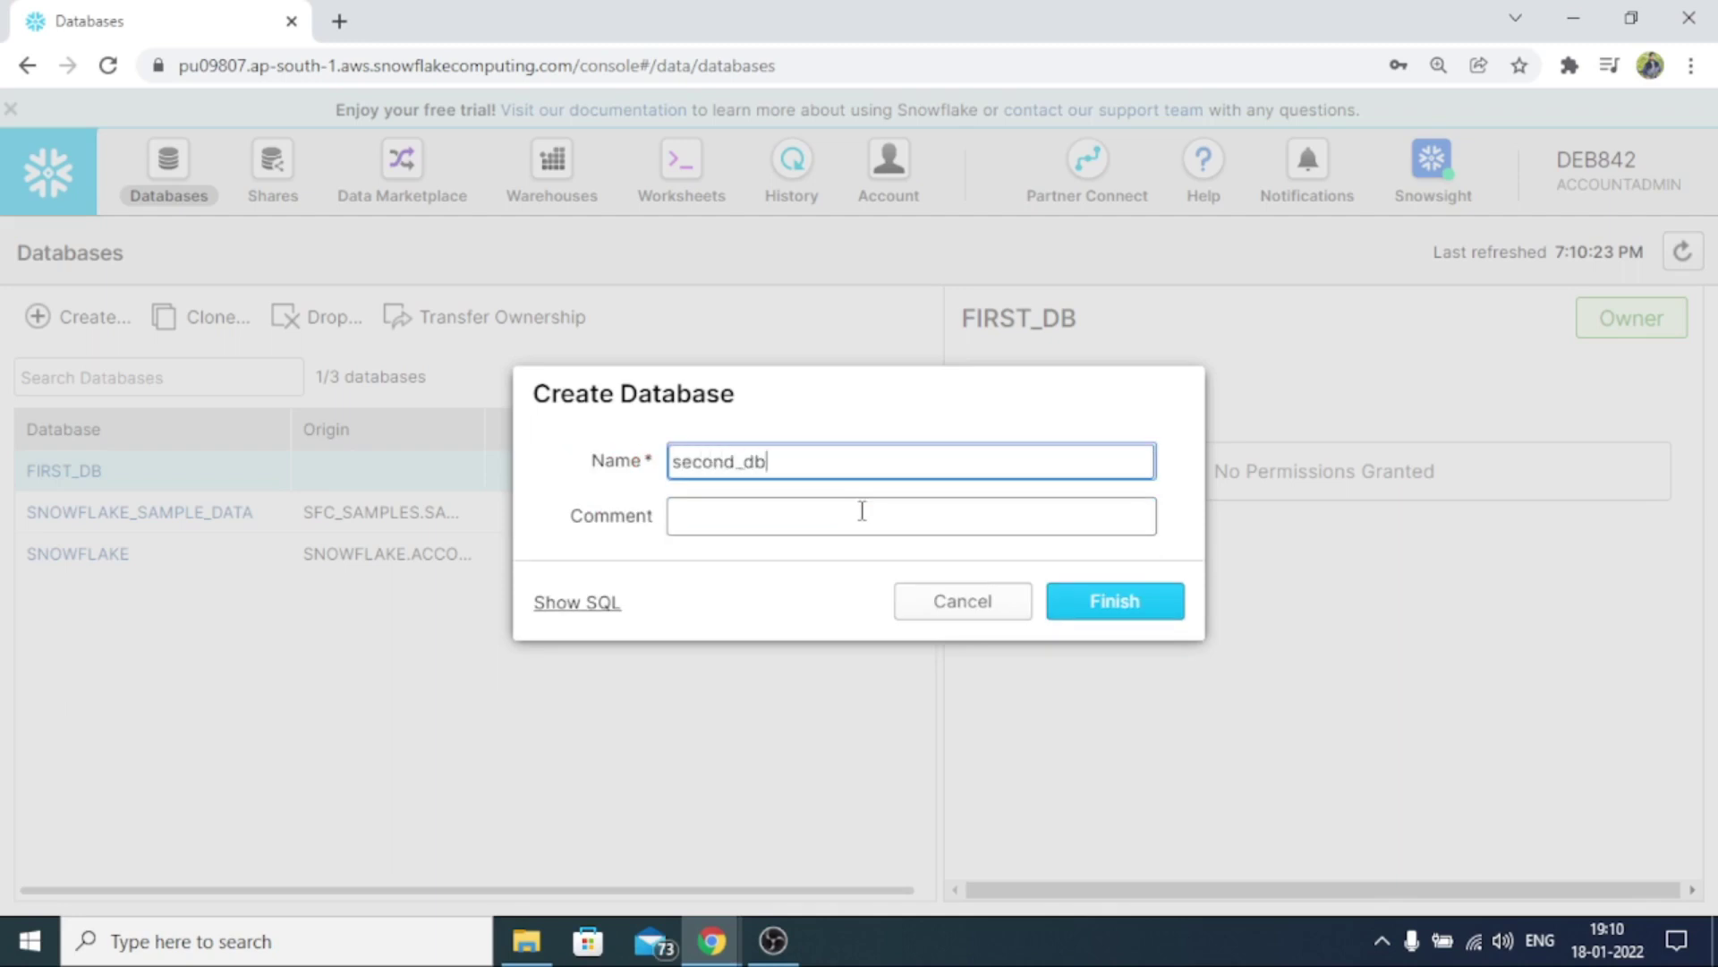
pyautogui.click(595, 608)
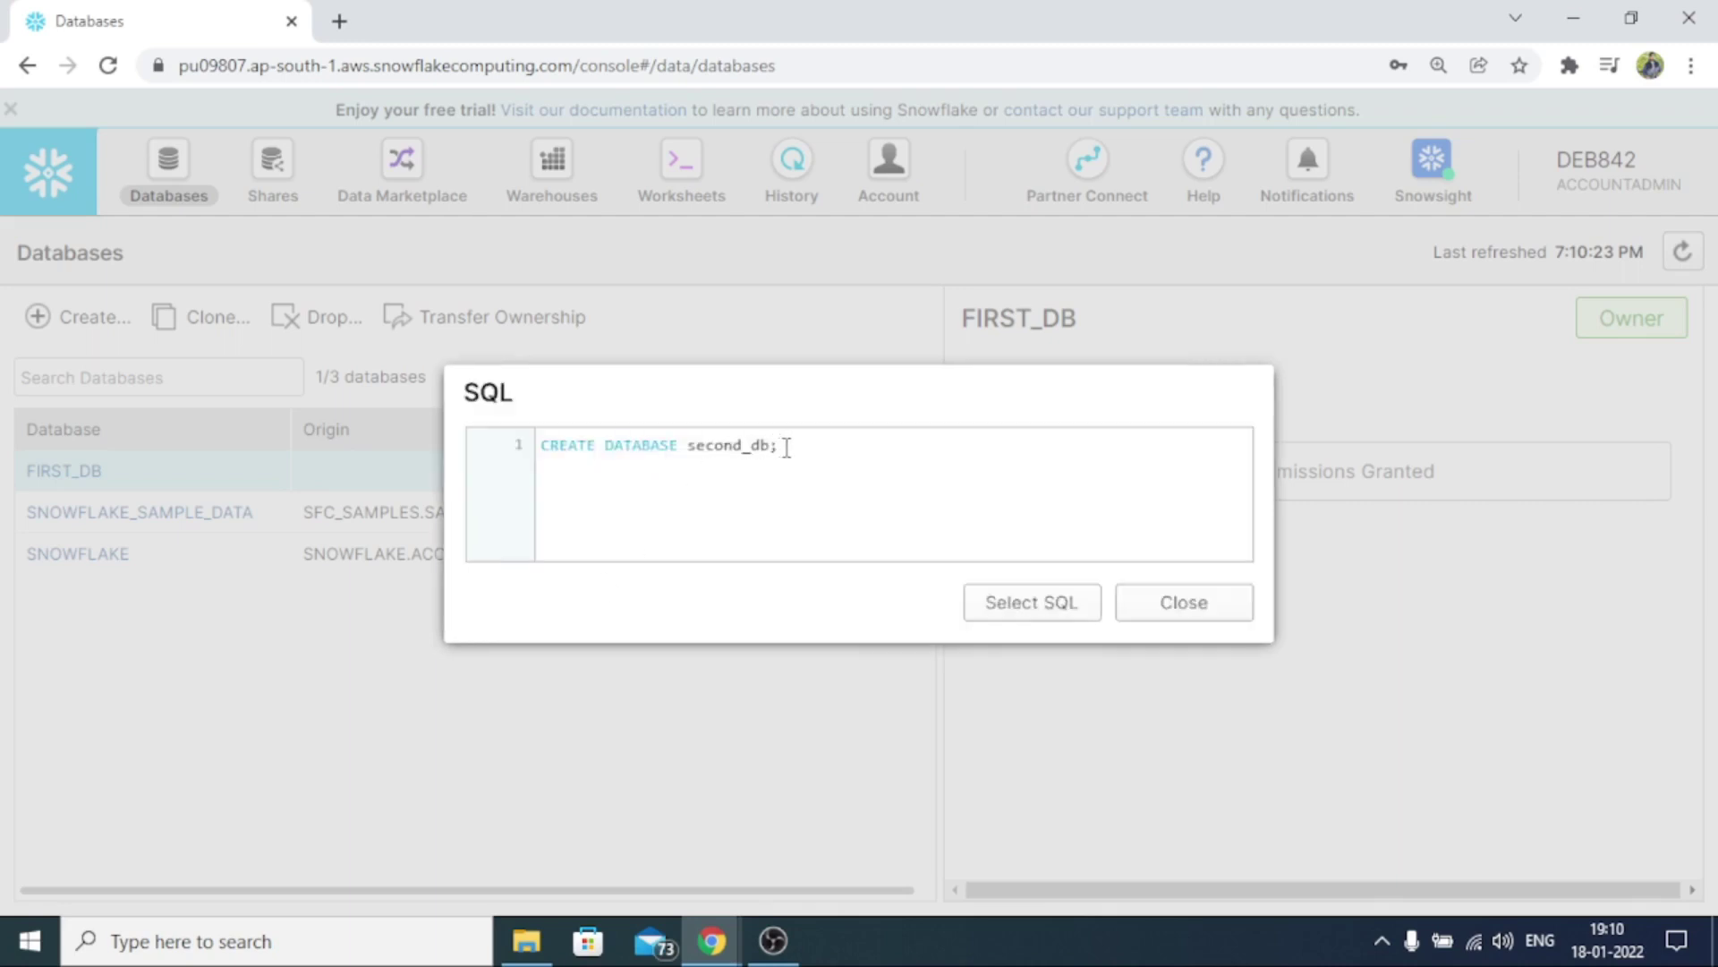
pyautogui.moveTo(787, 445); pyautogui.dragTo(552, 445)
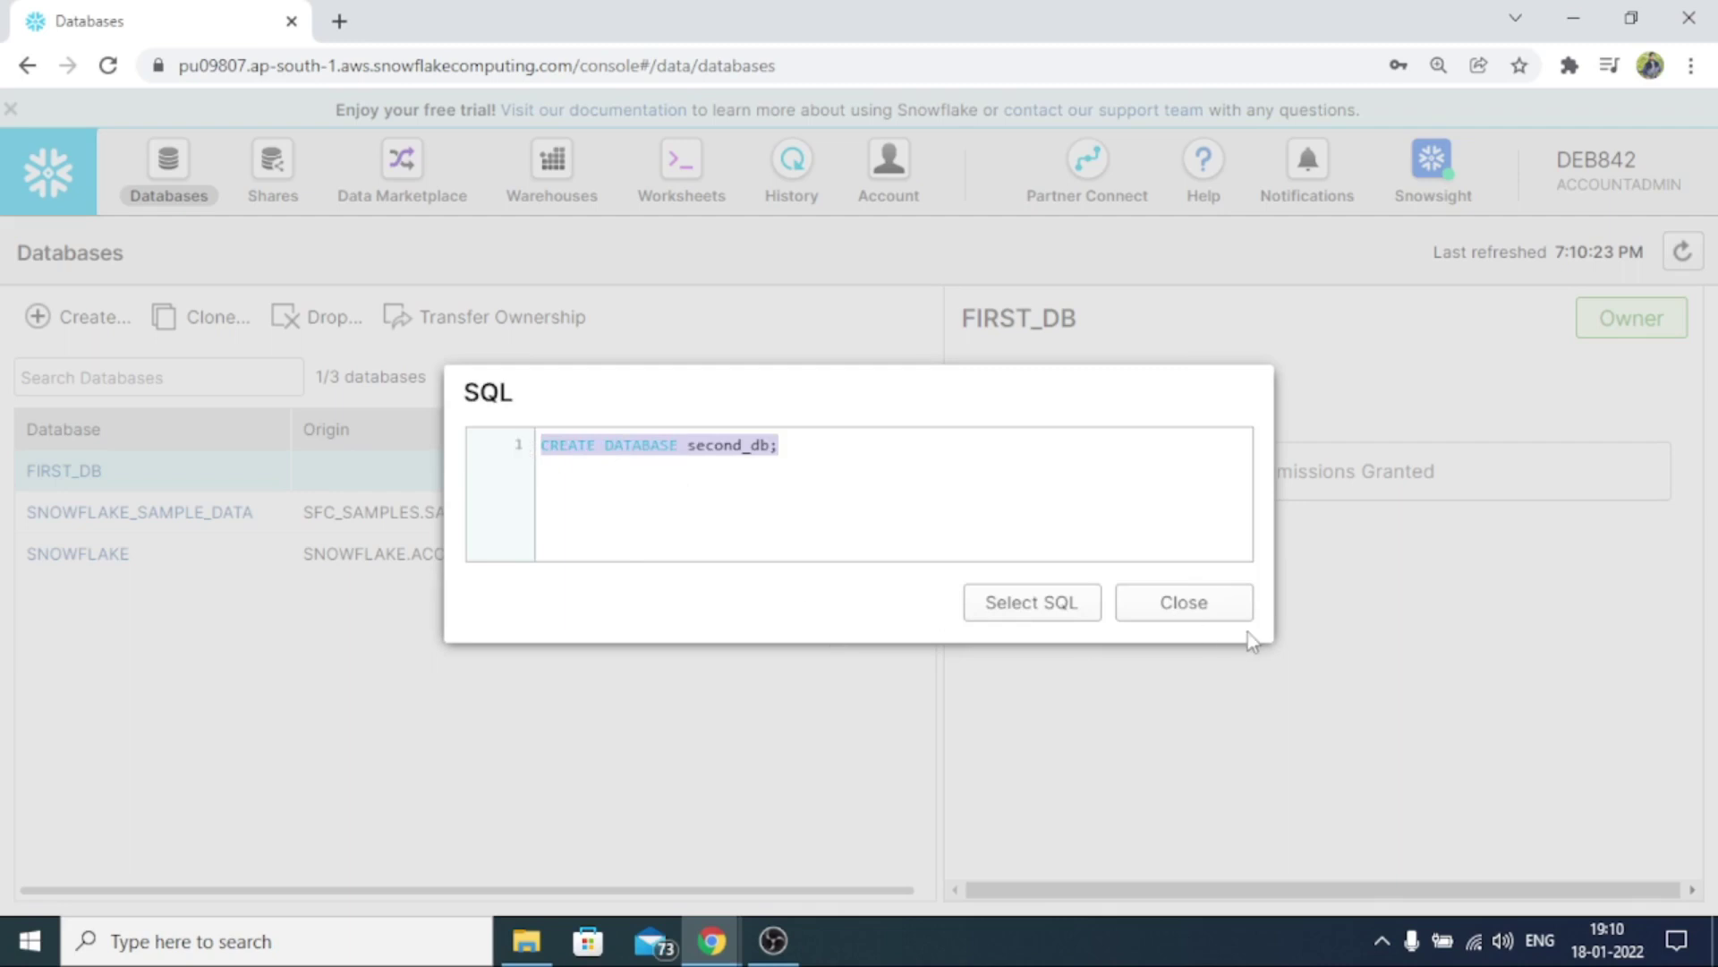
pyautogui.click(1228, 610)
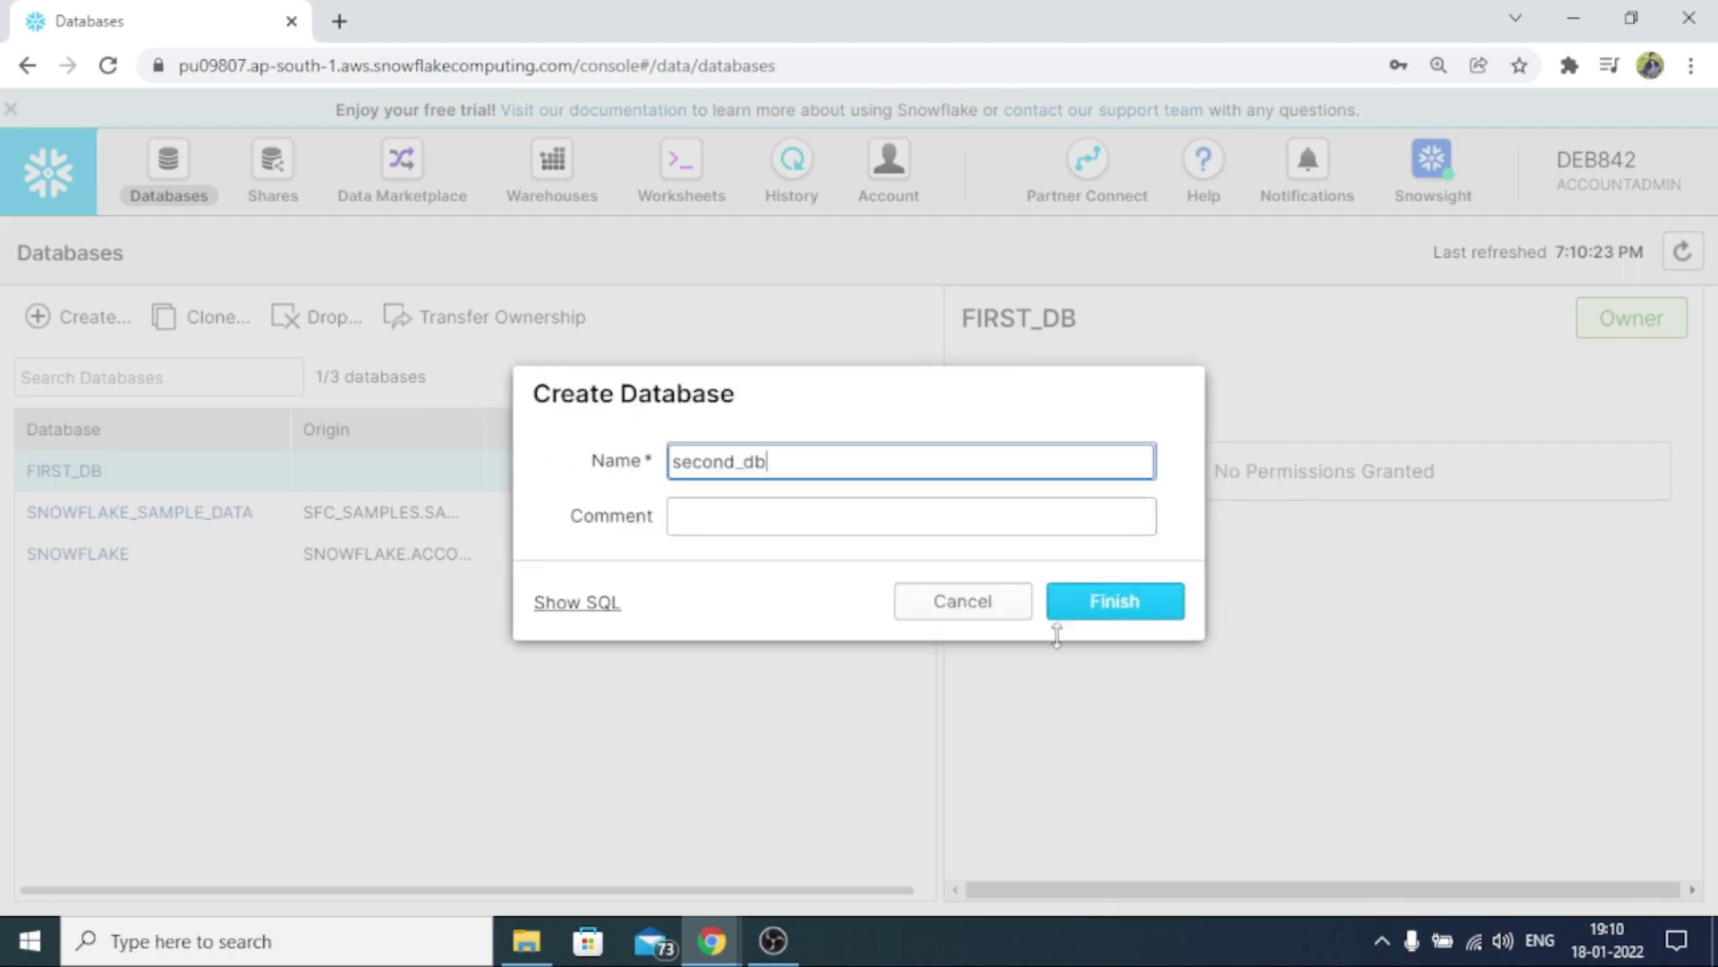
pyautogui.click(975, 602)
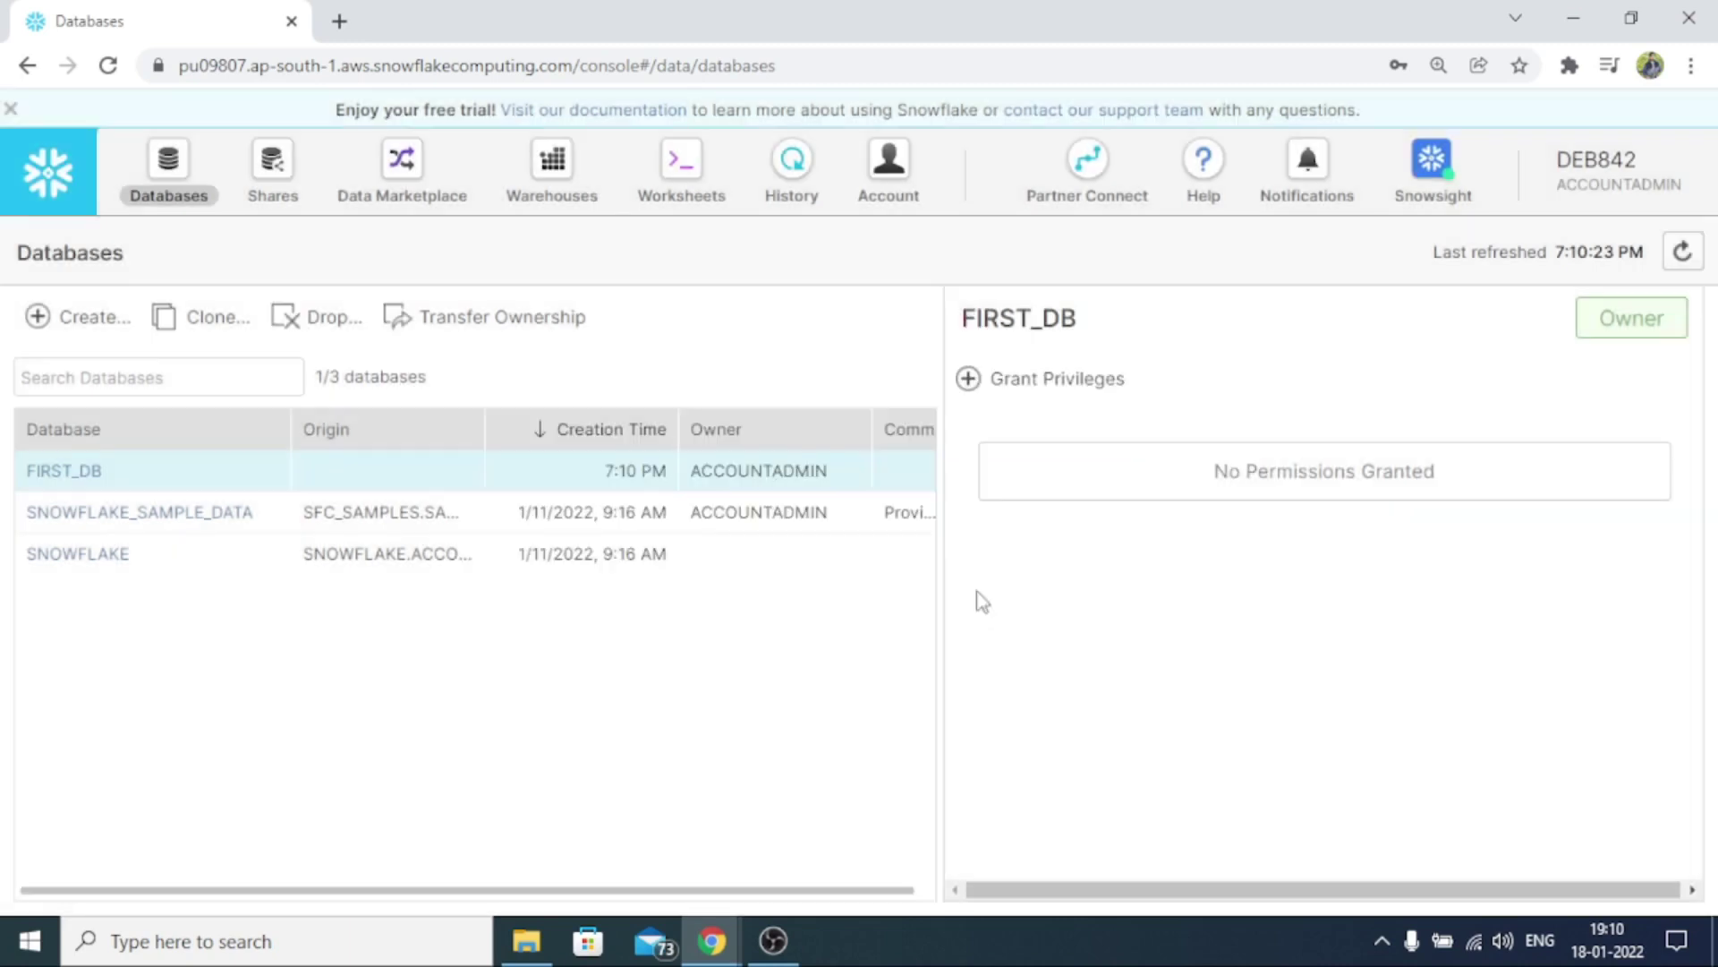
# Replace the worksheet's query with the statement CREATE DATABASE second_db;
pyautogui.click(684, 182)
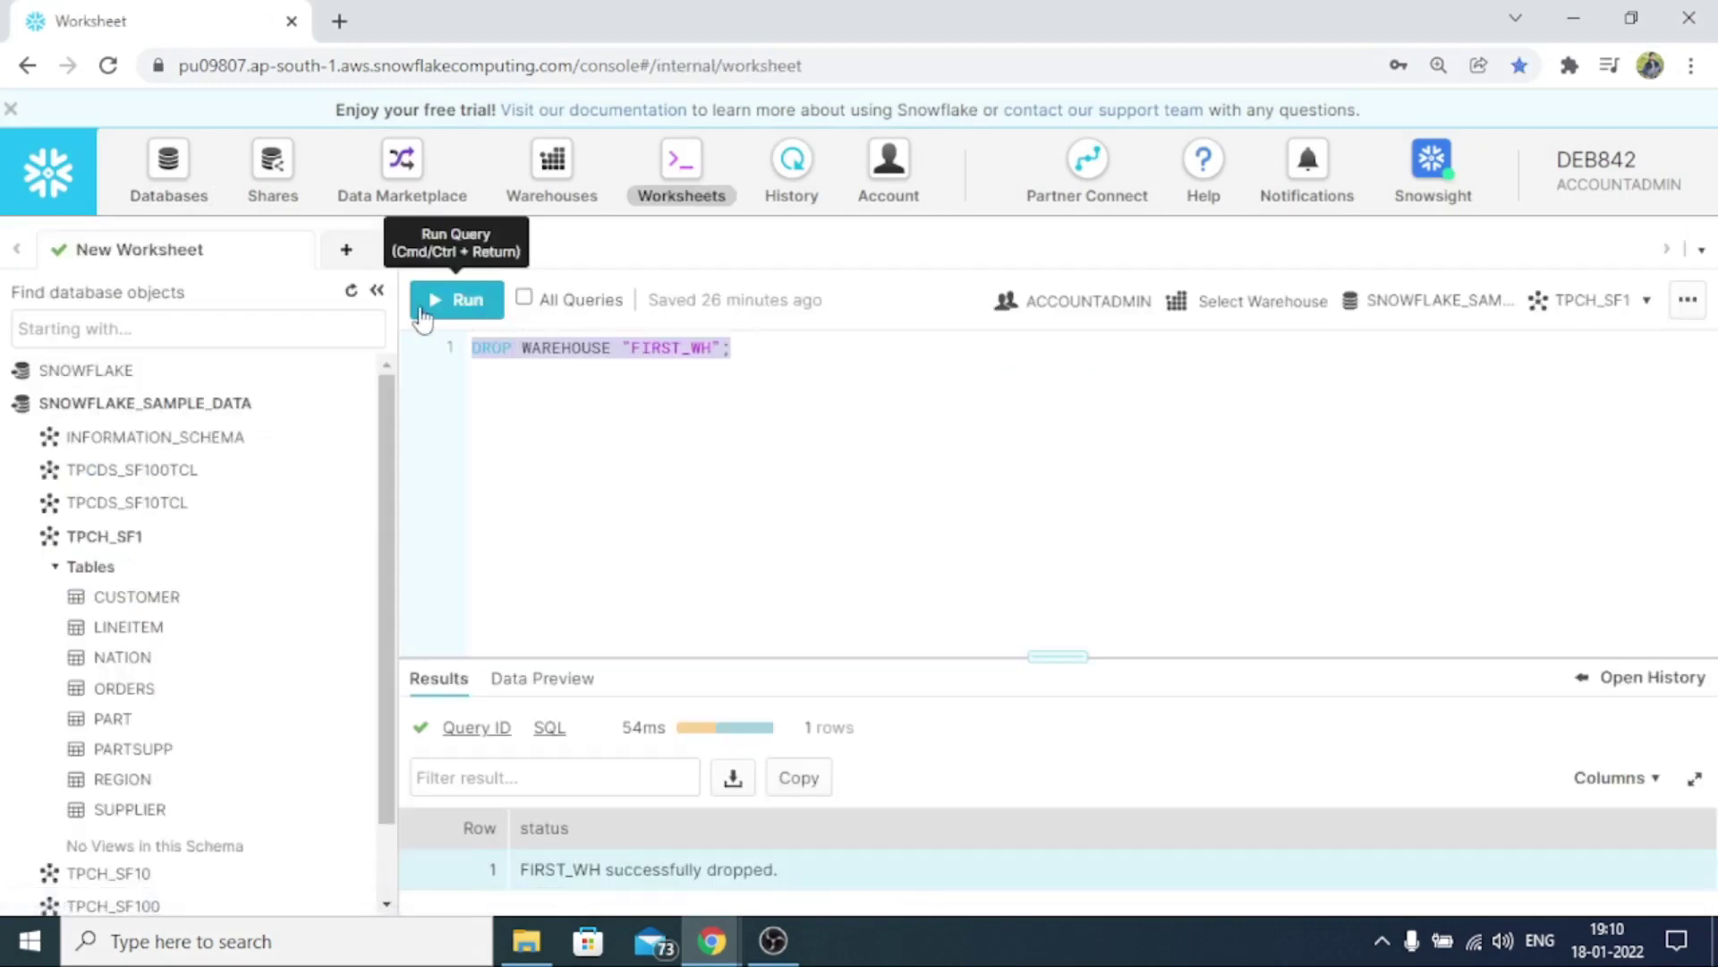
pyautogui.hotkey('ctrl', 'a')
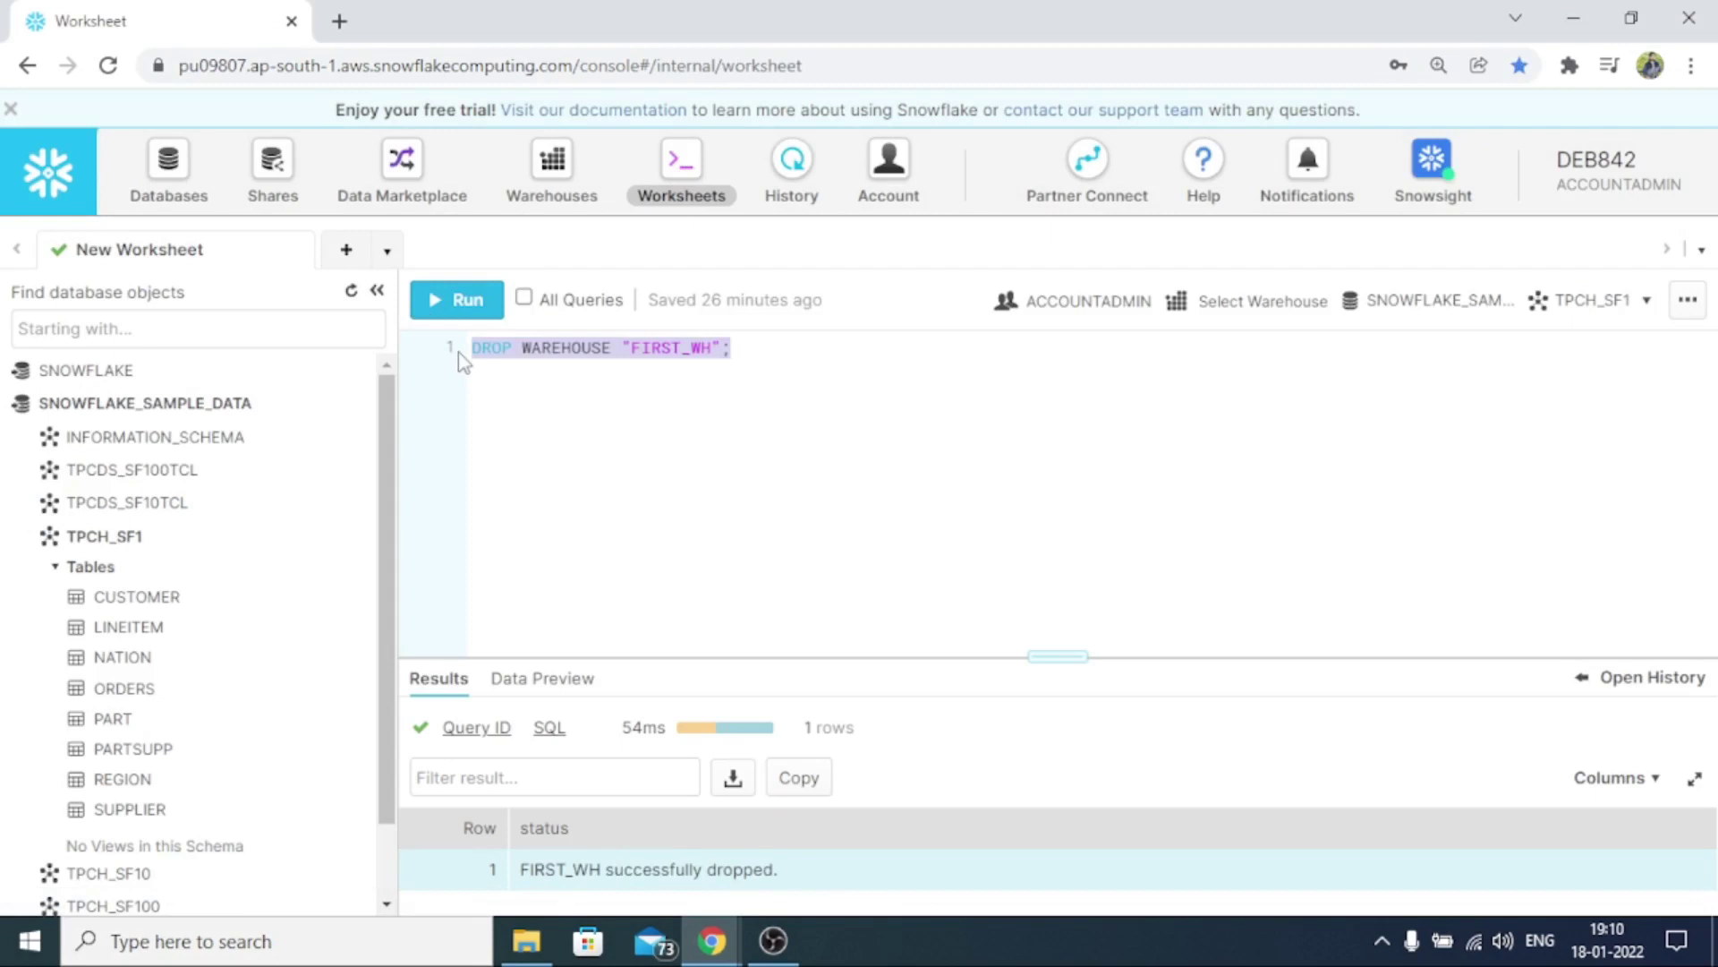
pyautogui.write('CREATE DATABASE second_db;')
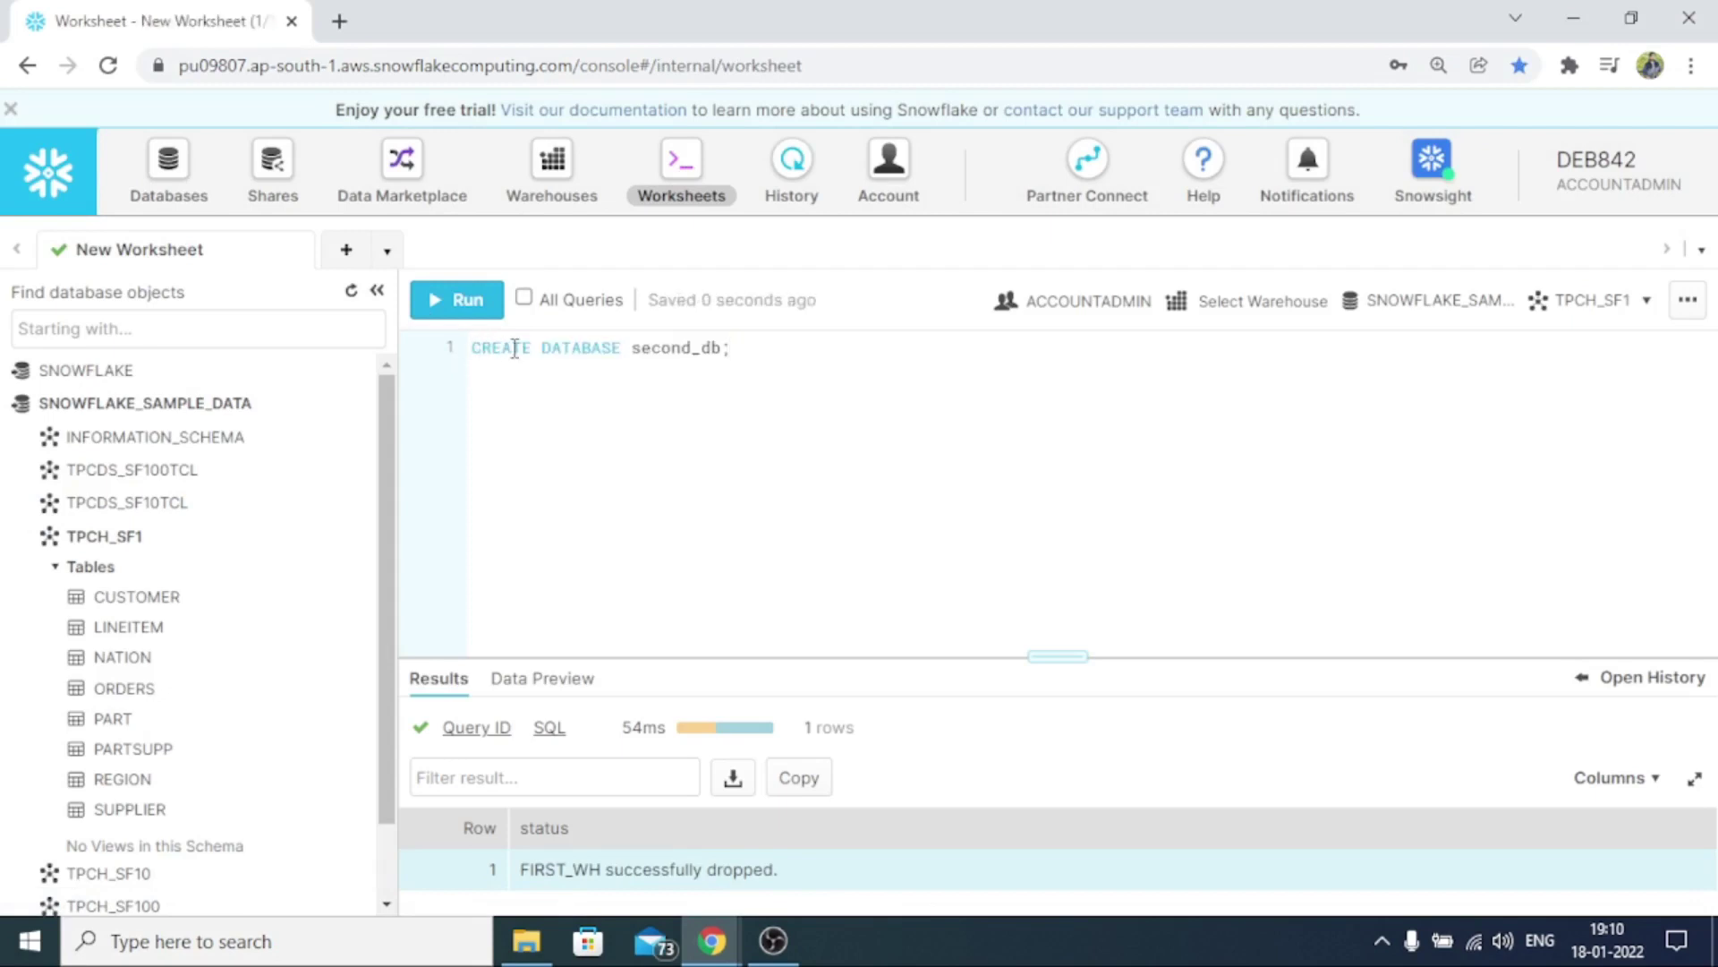
pyautogui.moveTo(638, 351); pyautogui.dragTo(725, 352)
pyautogui.click(738, 351)
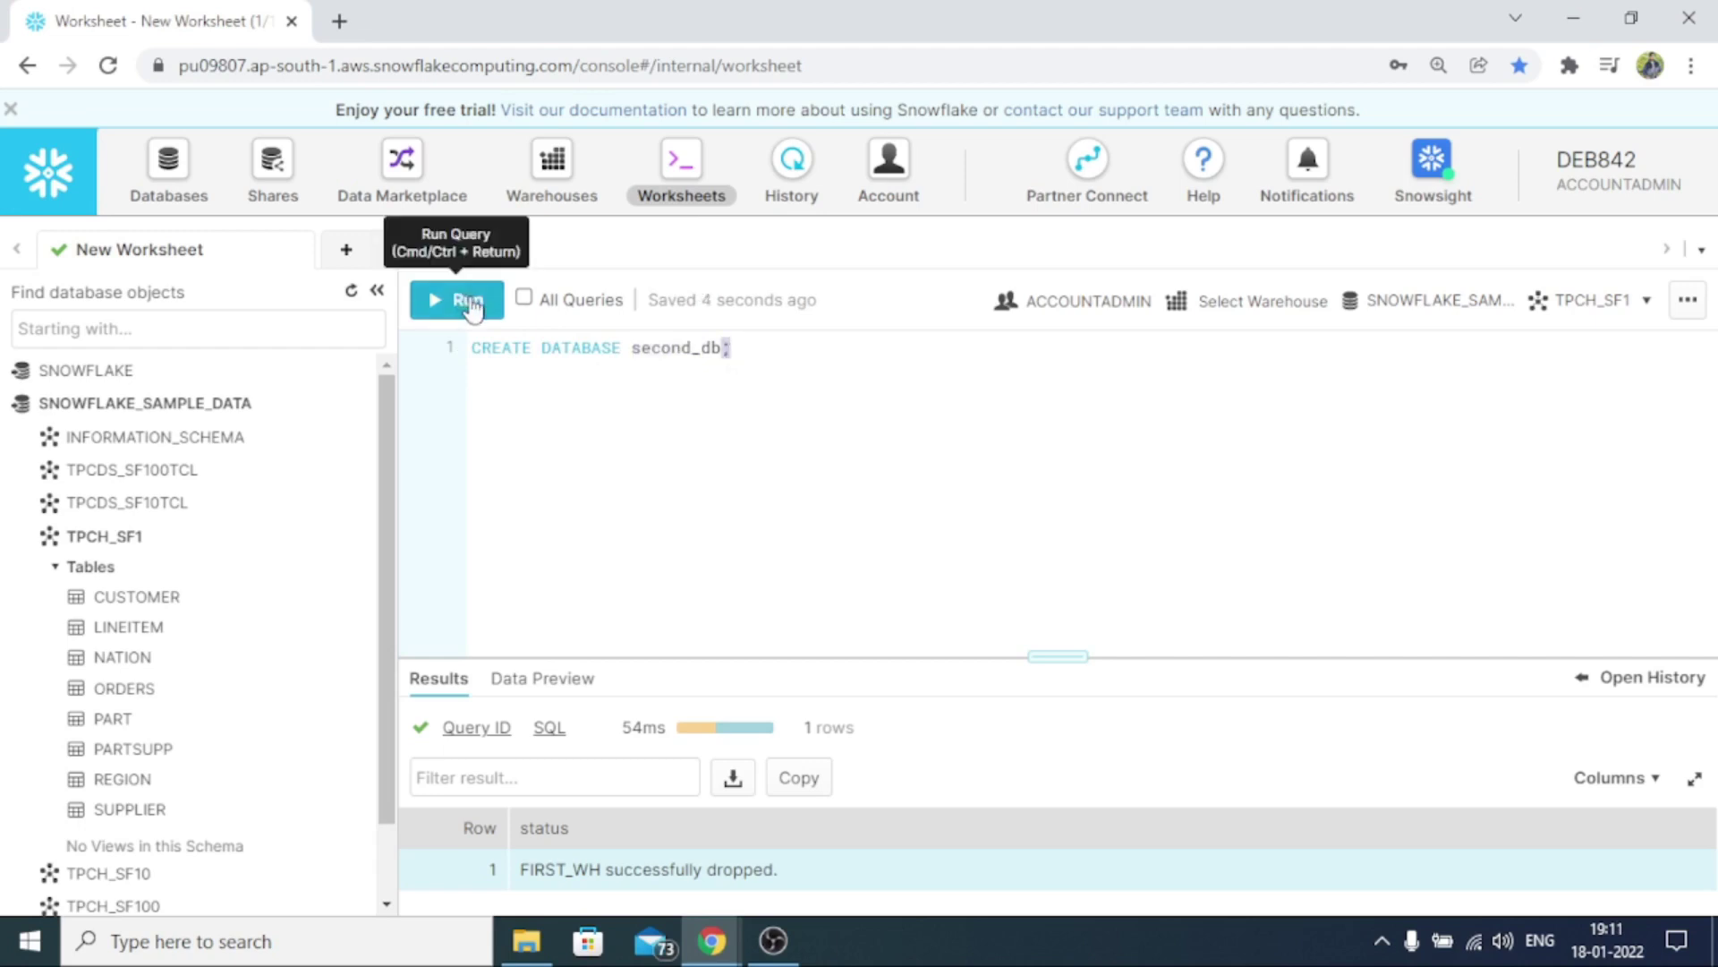
pyautogui.click(466, 303)
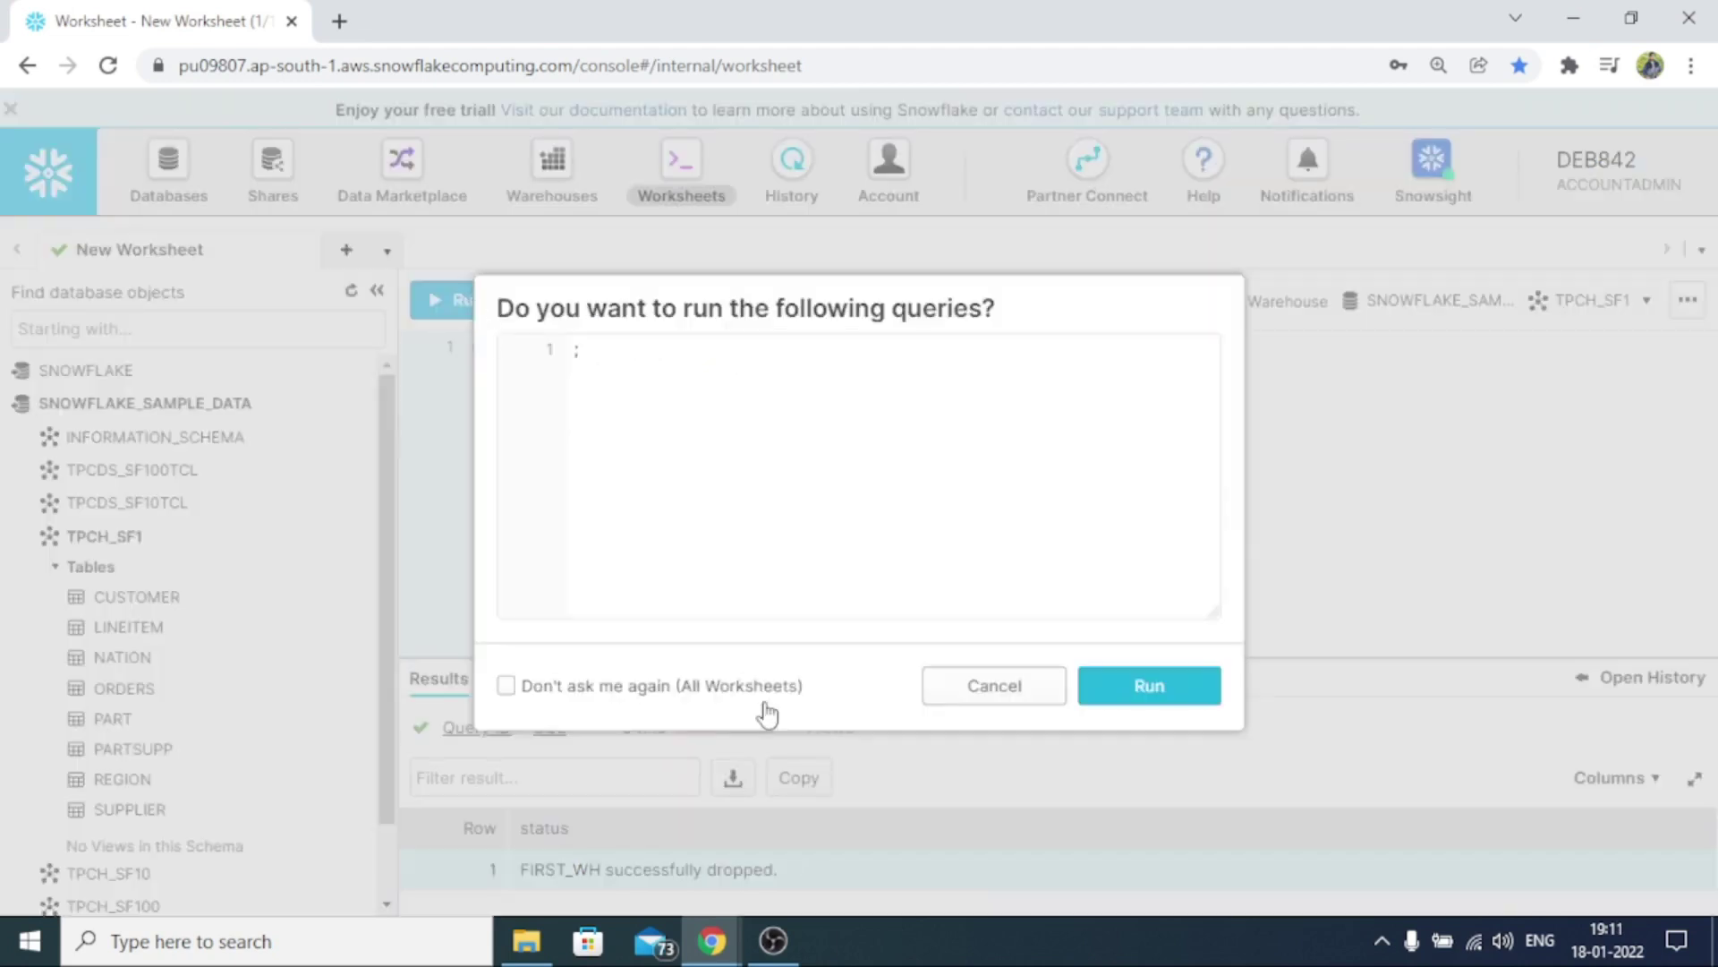
pyautogui.click(961, 688)
# Run the complete CREATE DATABASE second_db; statement in the worksheet and check its status row
pyautogui.click(740, 360)
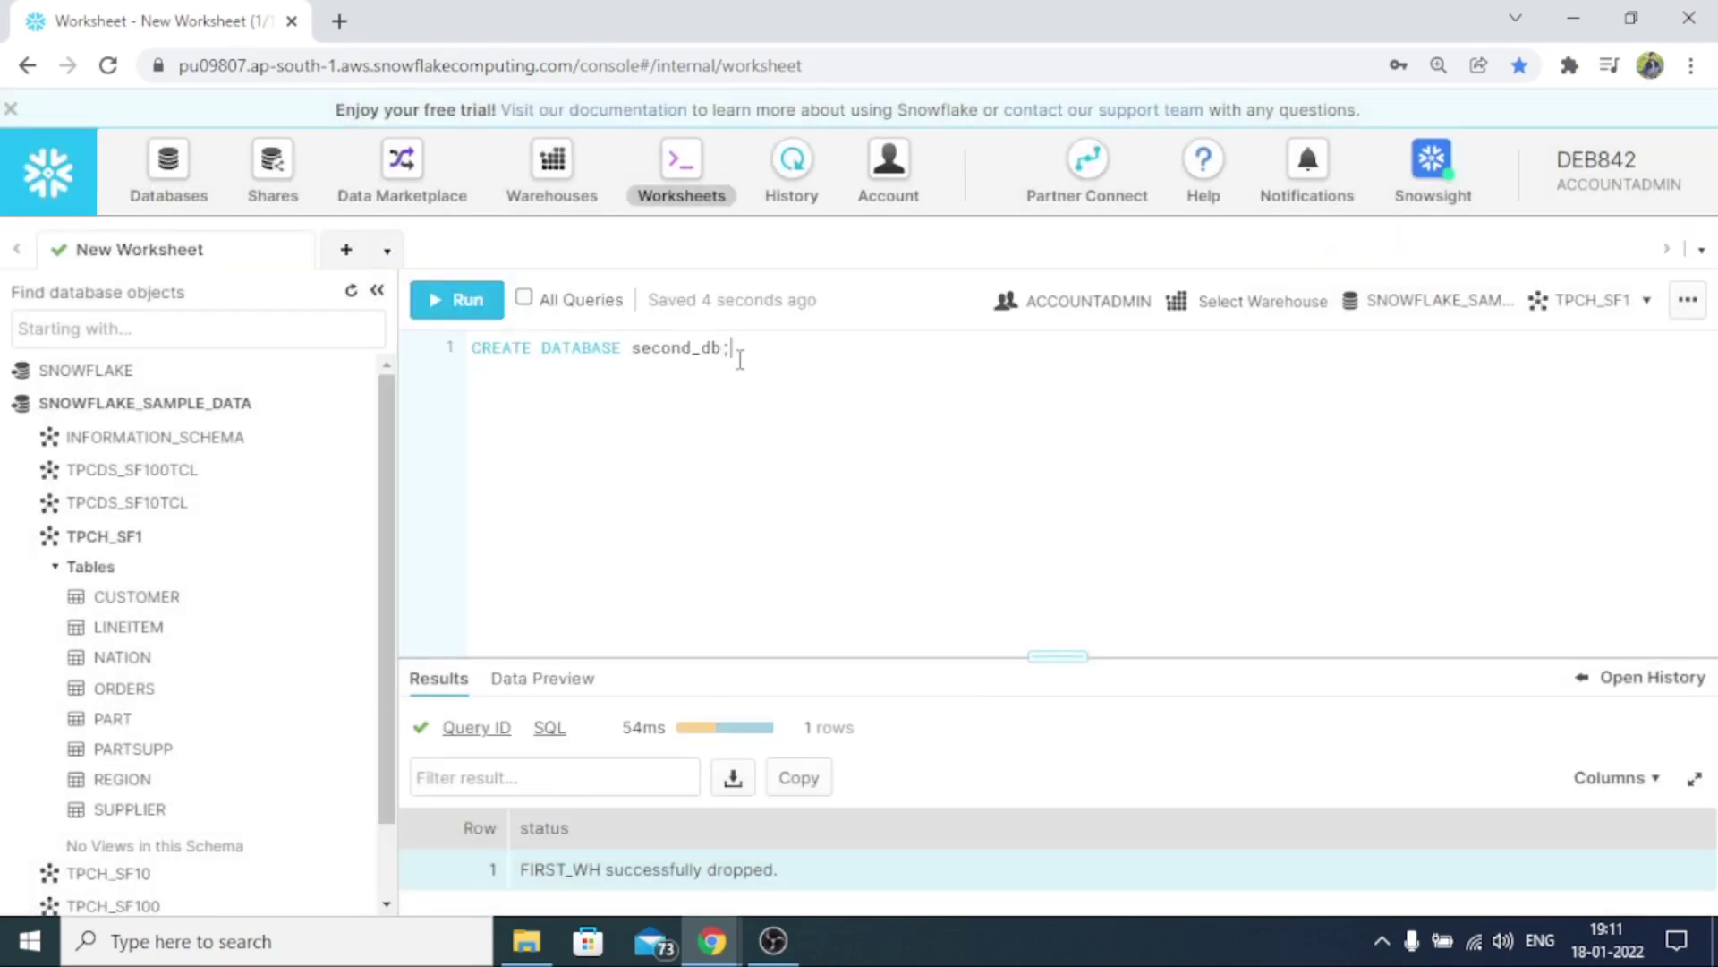
pyautogui.click(460, 299)
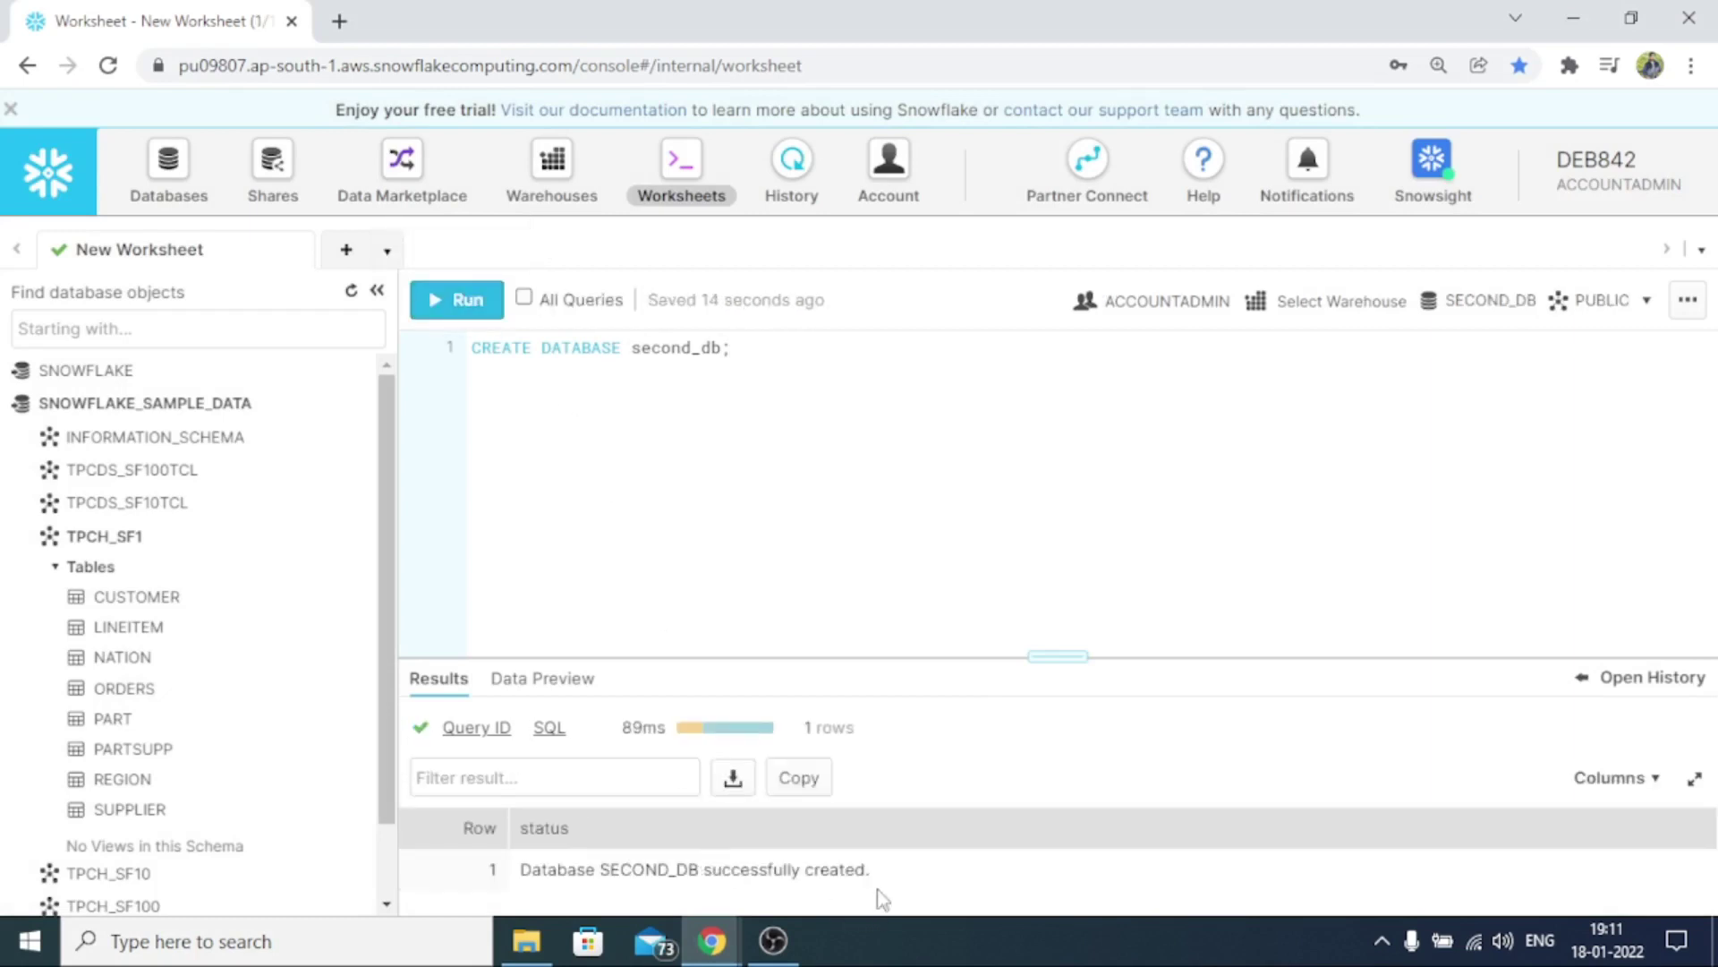
pyautogui.moveTo(874, 870); pyautogui.dragTo(525, 870)
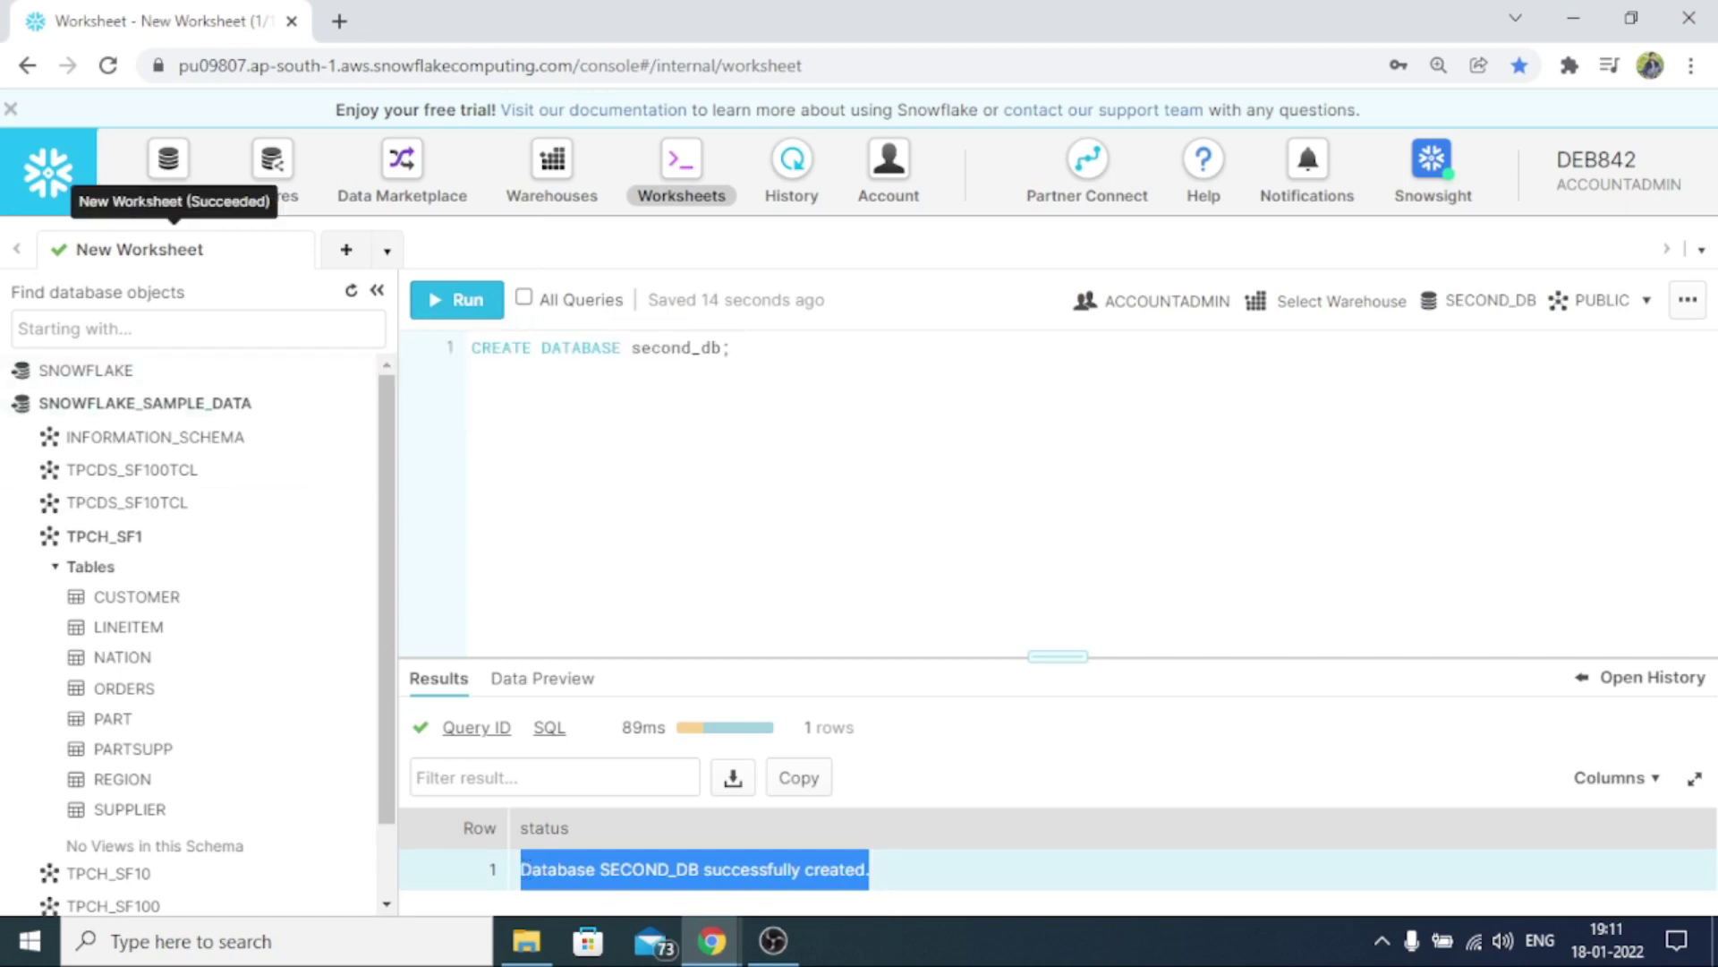
# In the FIRST_DB database, start a new table named customer in the PUBLIC schema with the comment "have a nice day"
pyautogui.click(182, 173)
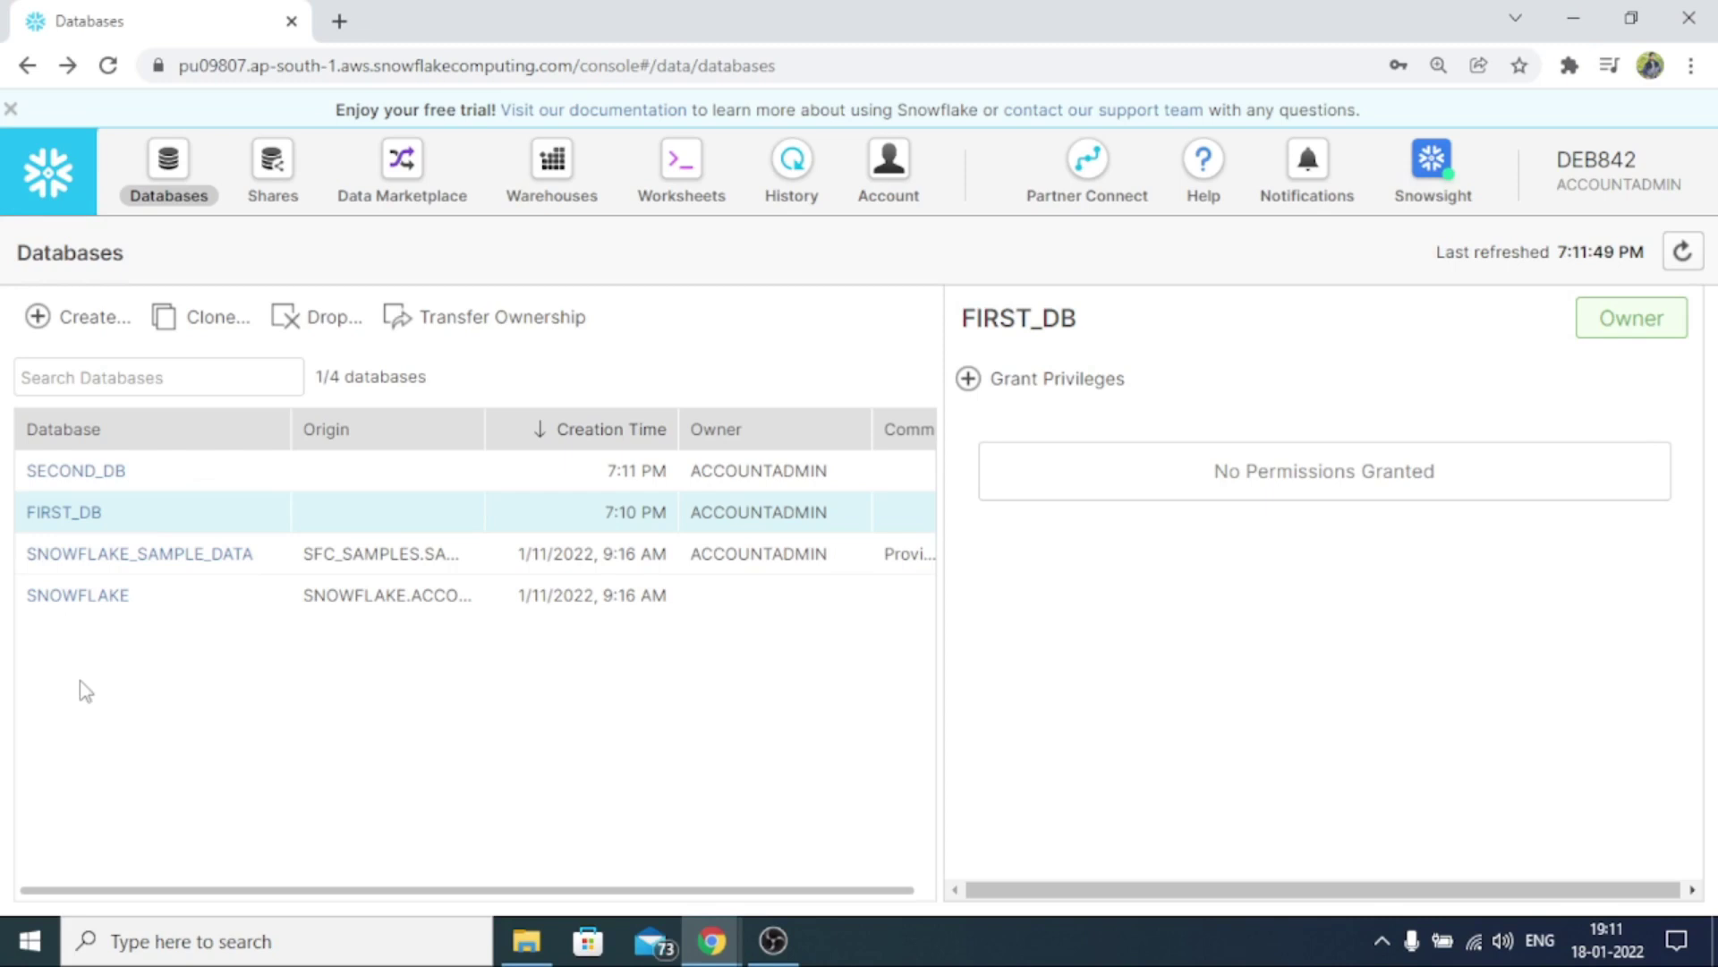
pyautogui.click(61, 515)
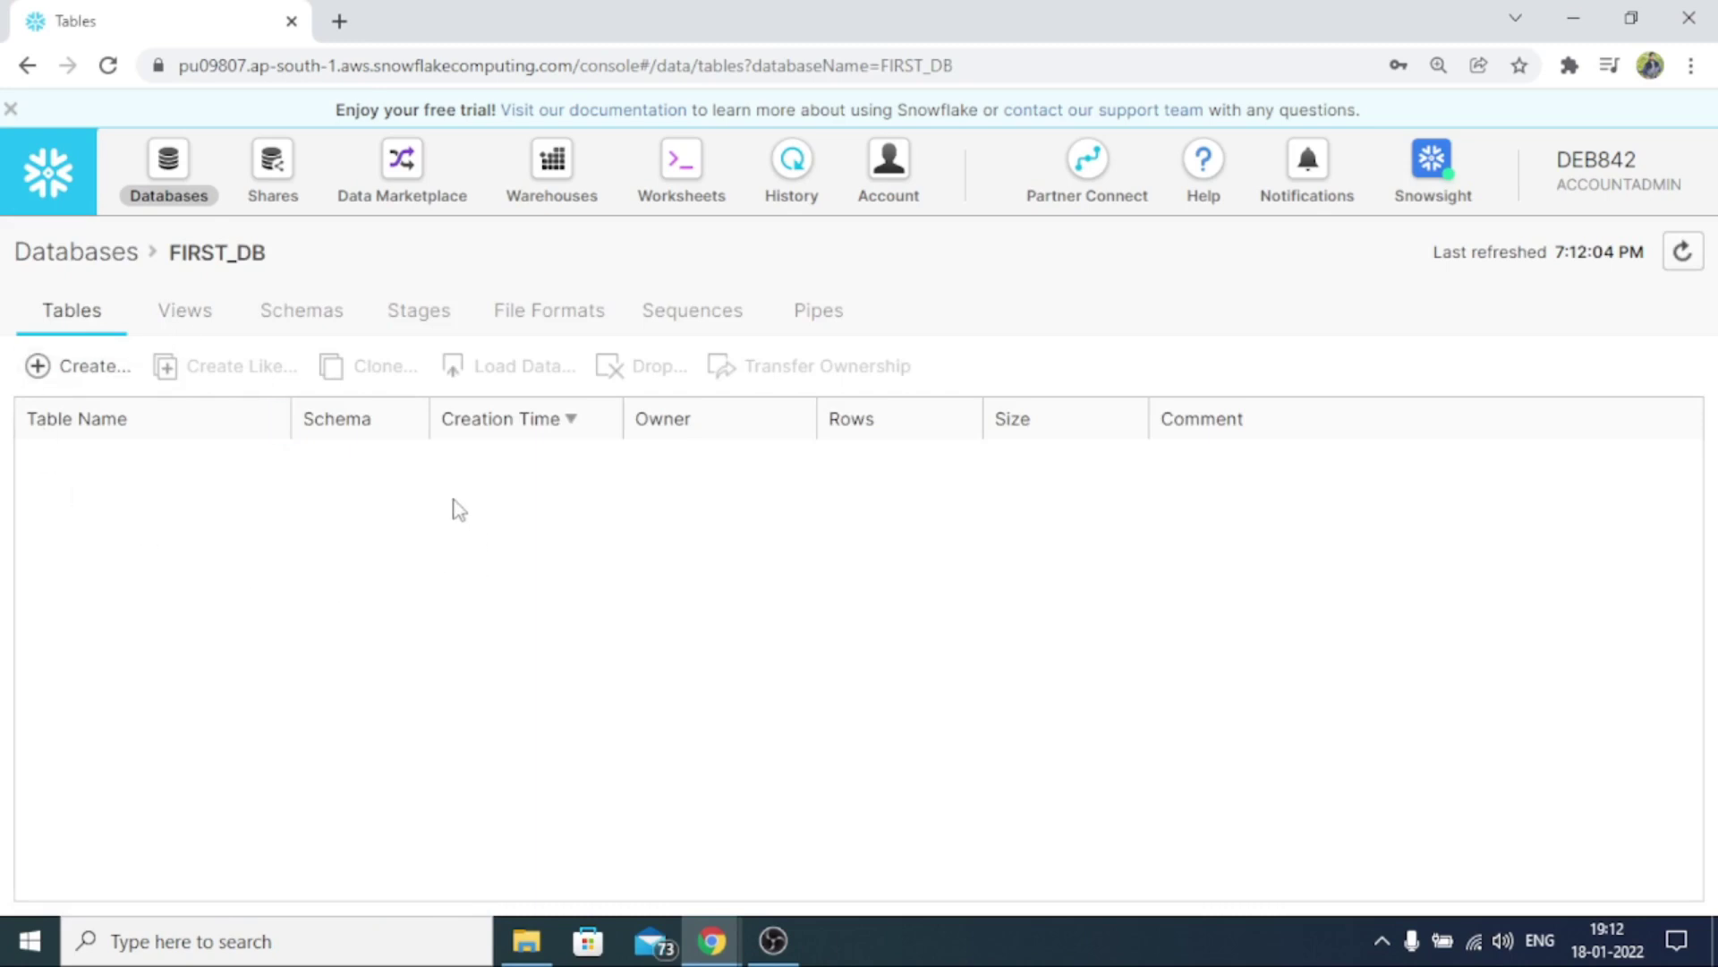
pyautogui.click(82, 375)
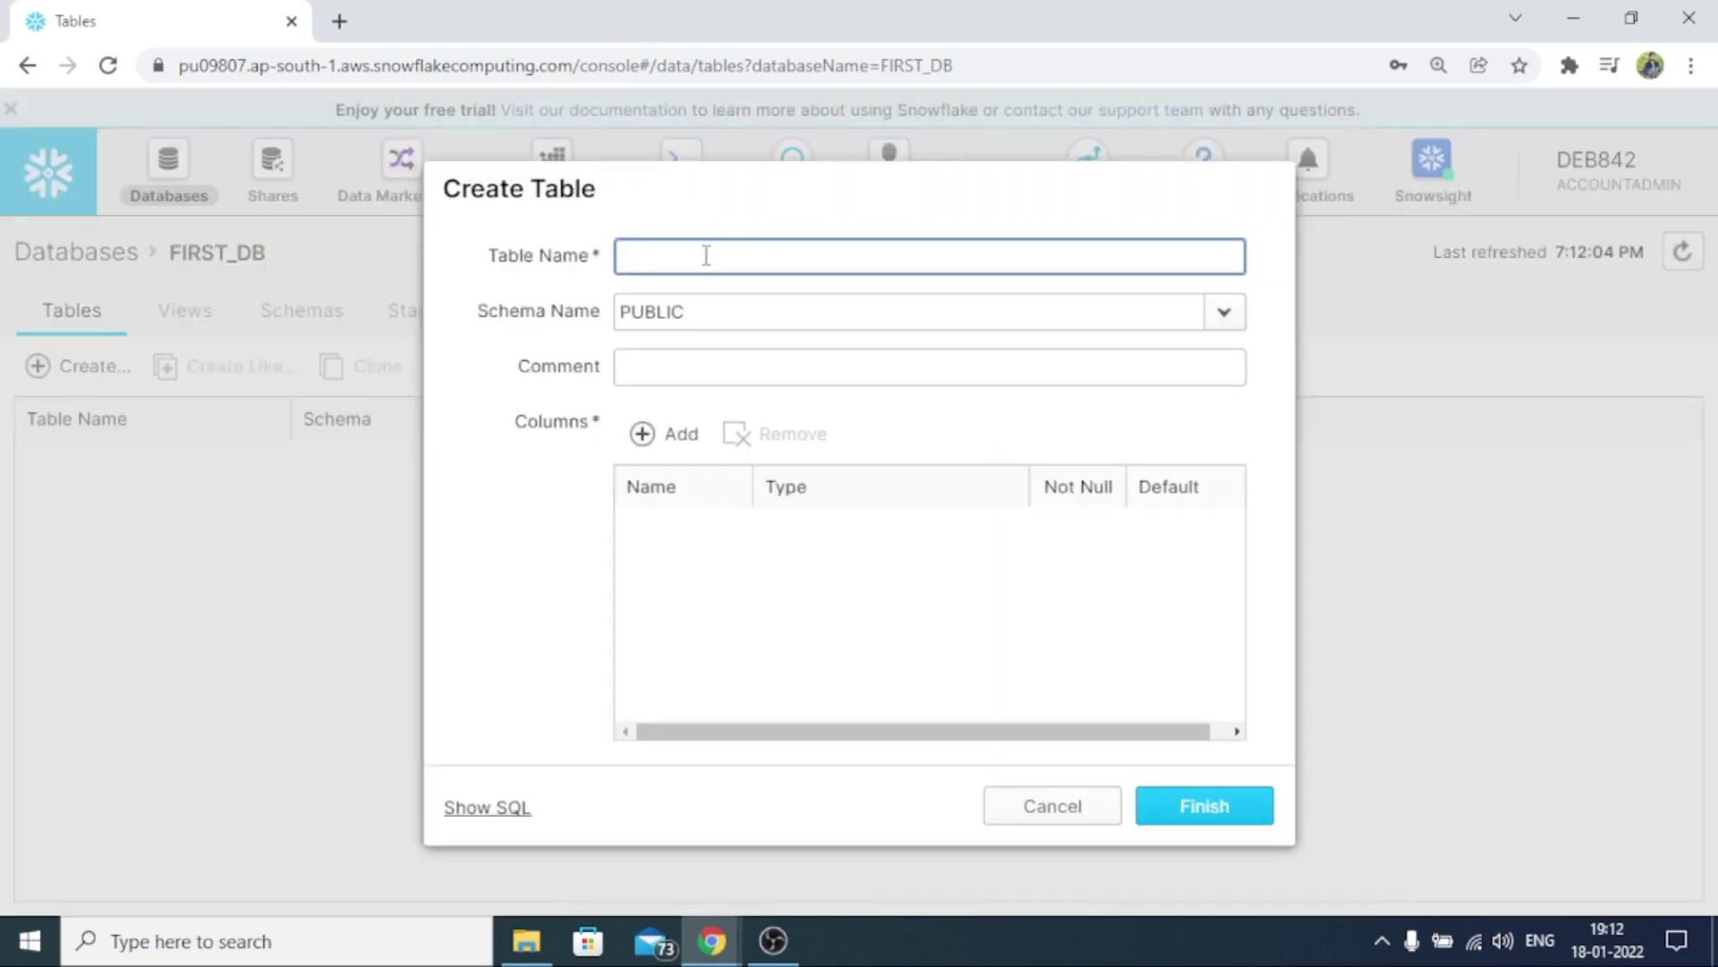
pyautogui.write('customer')
pyautogui.click(1225, 311)
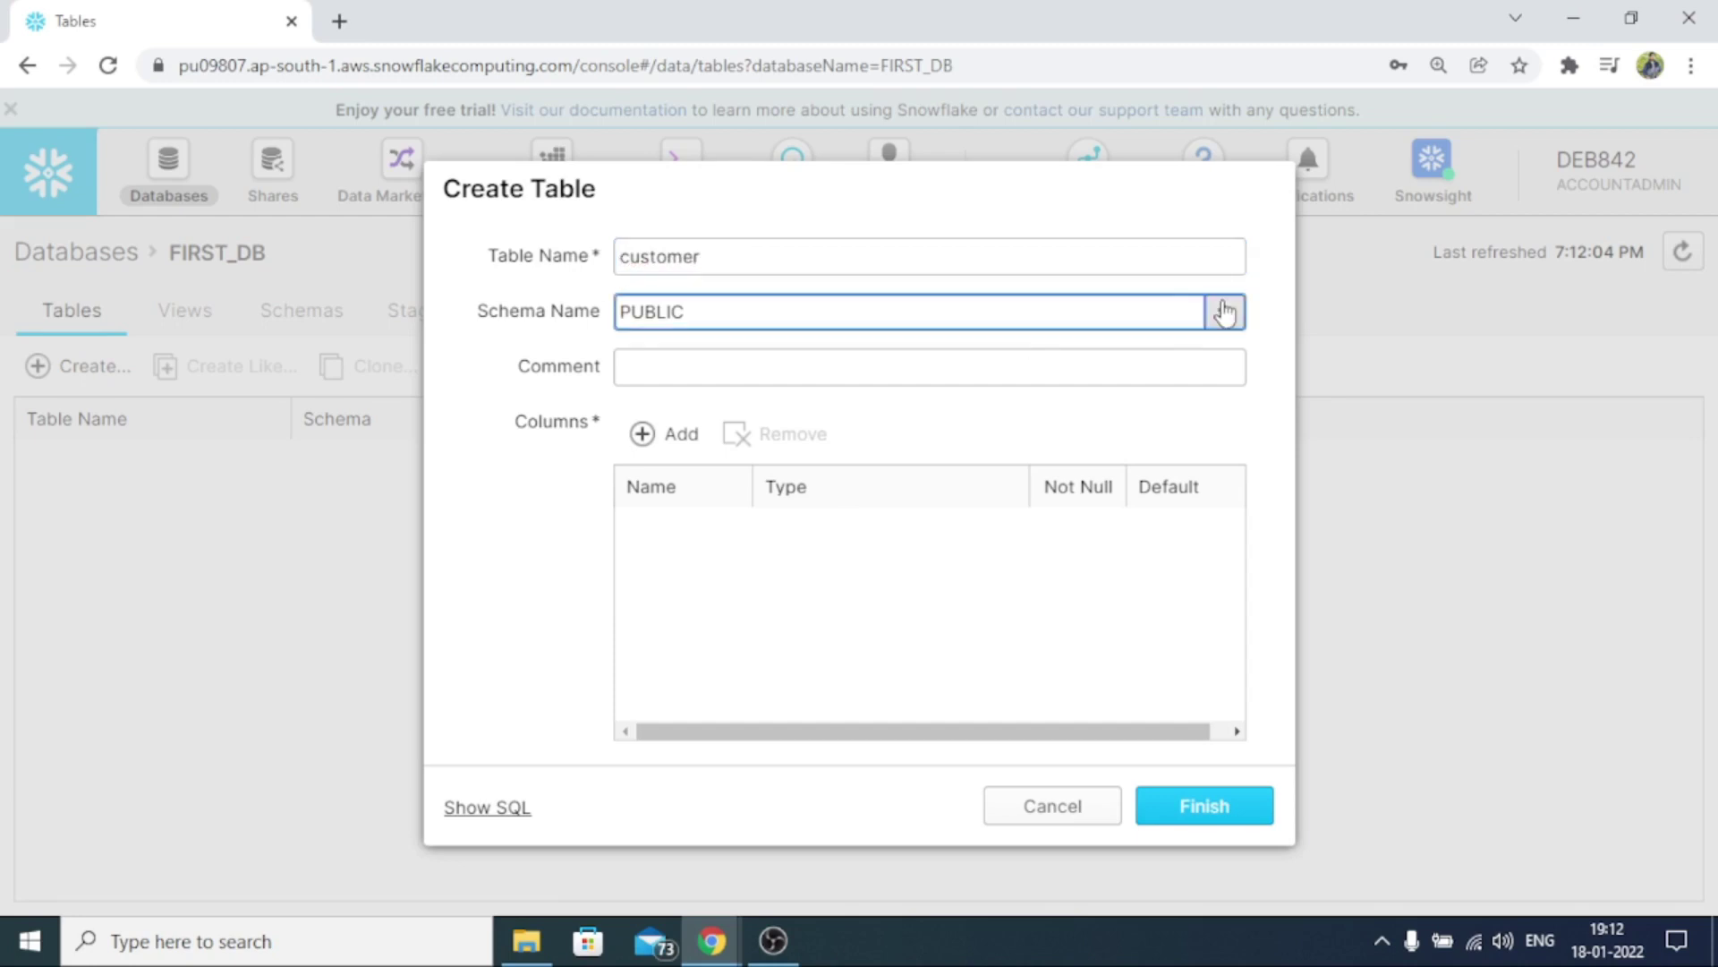
pyautogui.click(1224, 312)
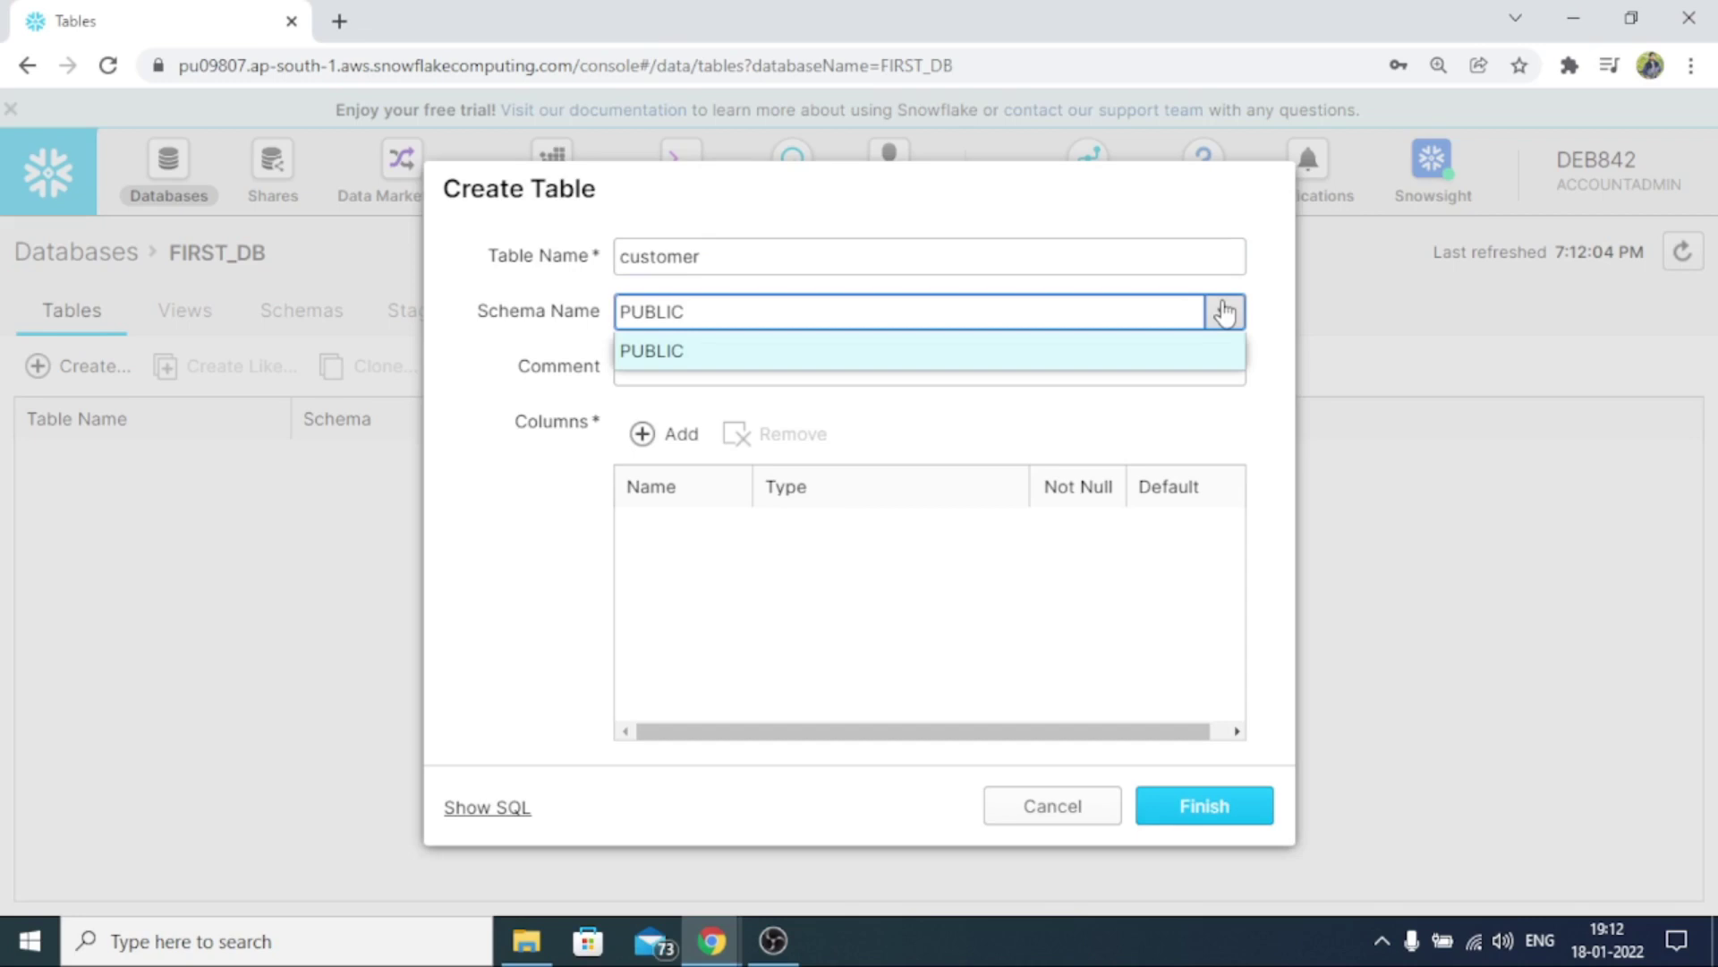
pyautogui.click(482, 351)
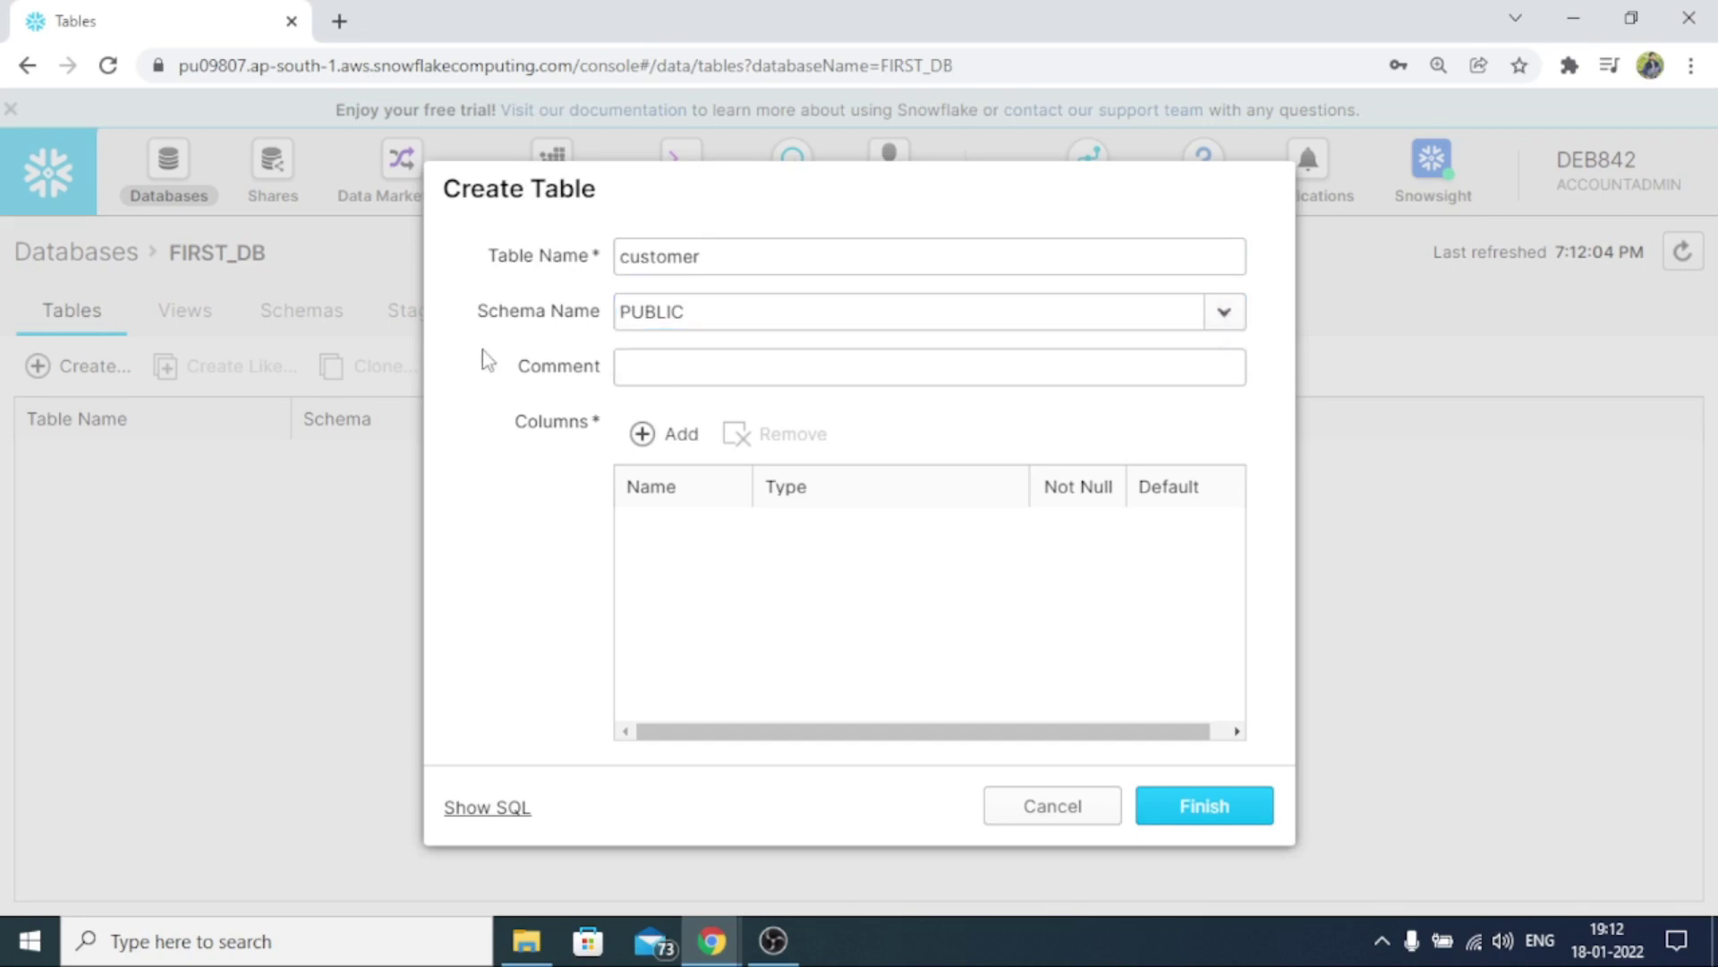
pyautogui.click(657, 367)
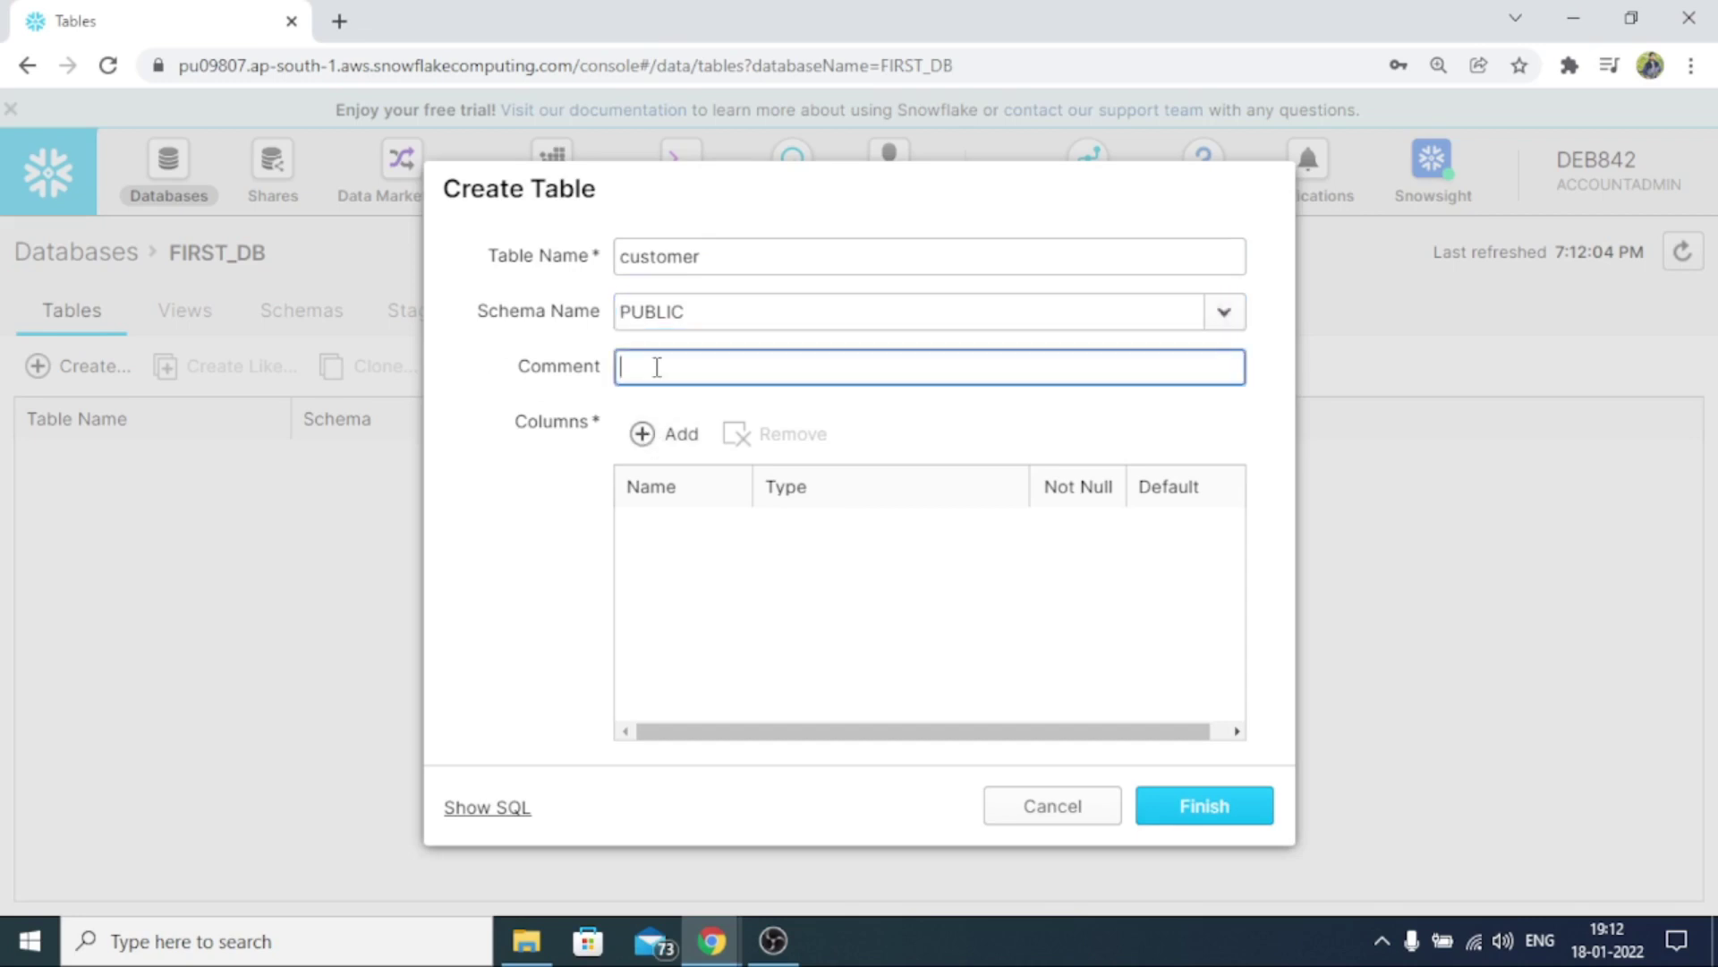
pyautogui.write('have a nice day')
# Add a column named "Cust no" of type INTEGER to the customer table and mark it Not Null
pyautogui.click(654, 438)
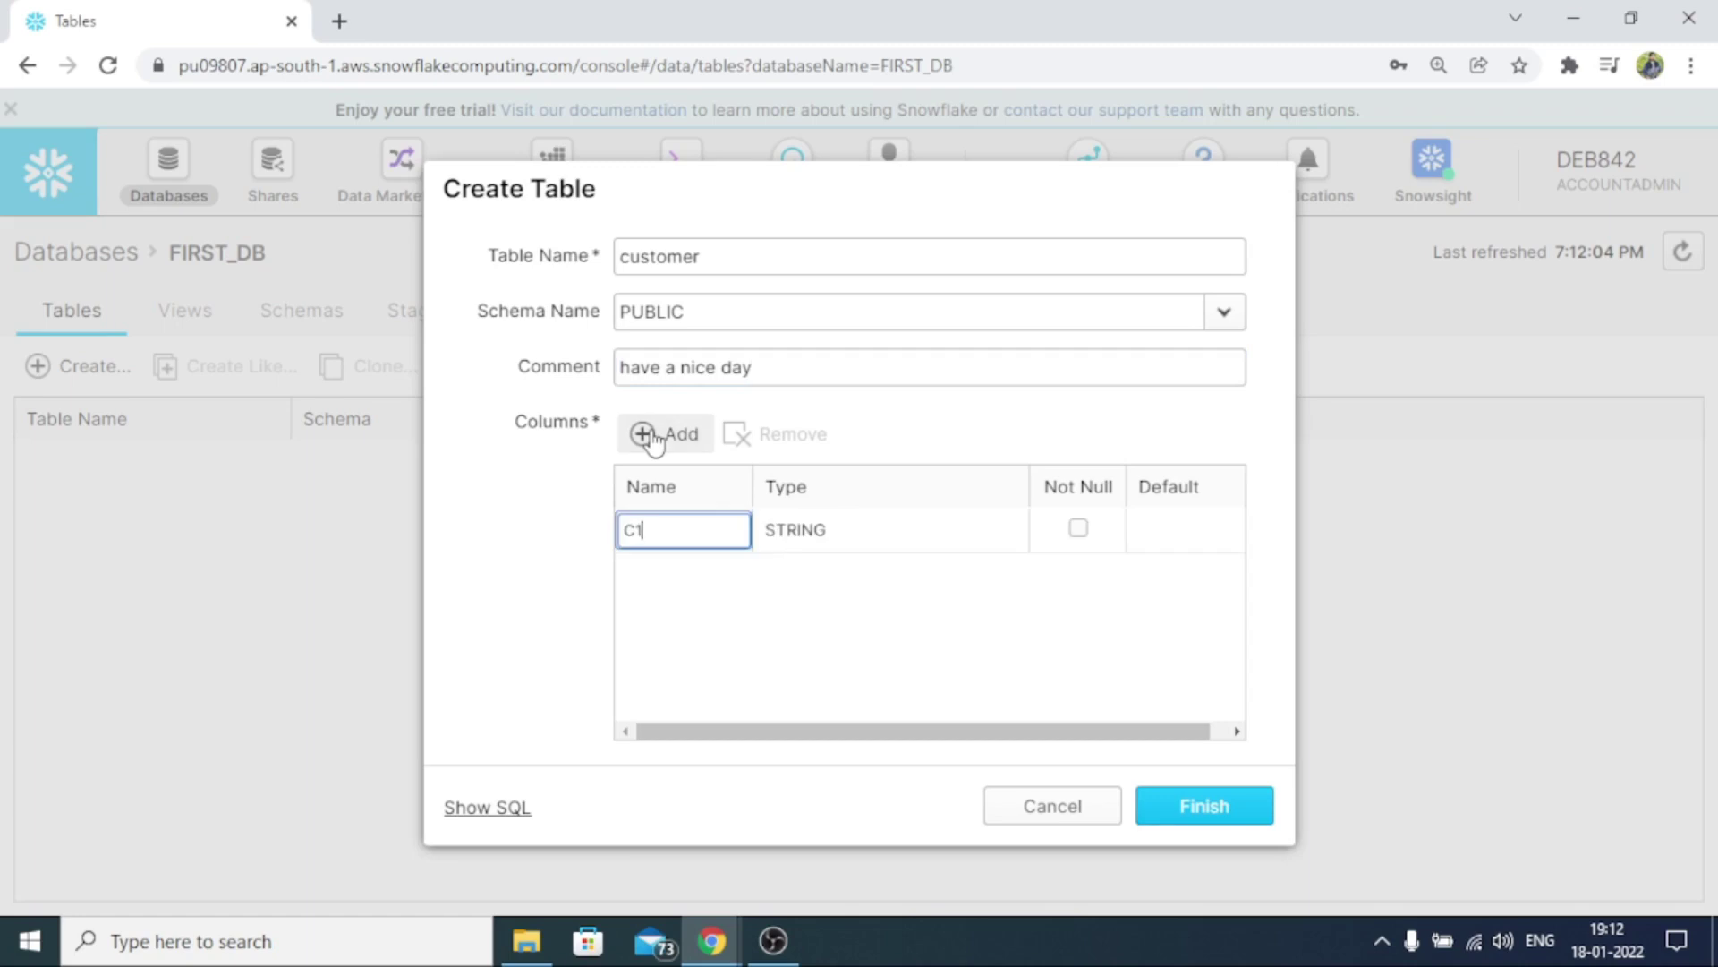
pyautogui.press('BackSpace')
pyautogui.write('ust no')
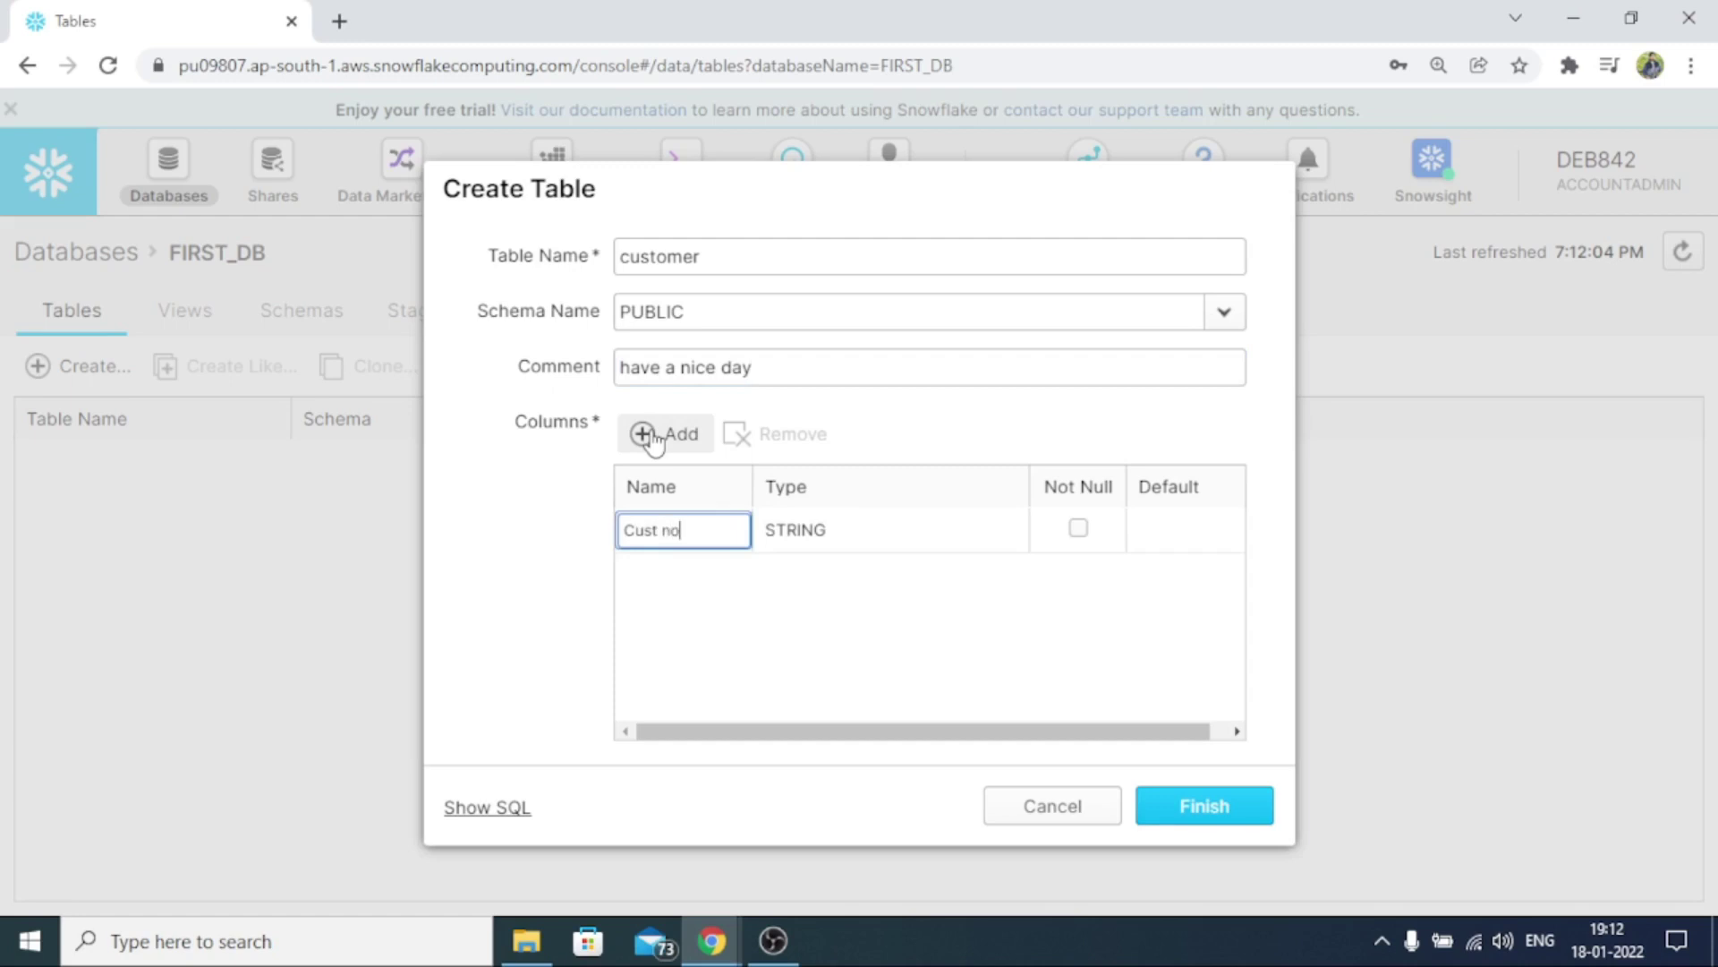
pyautogui.click(1013, 534)
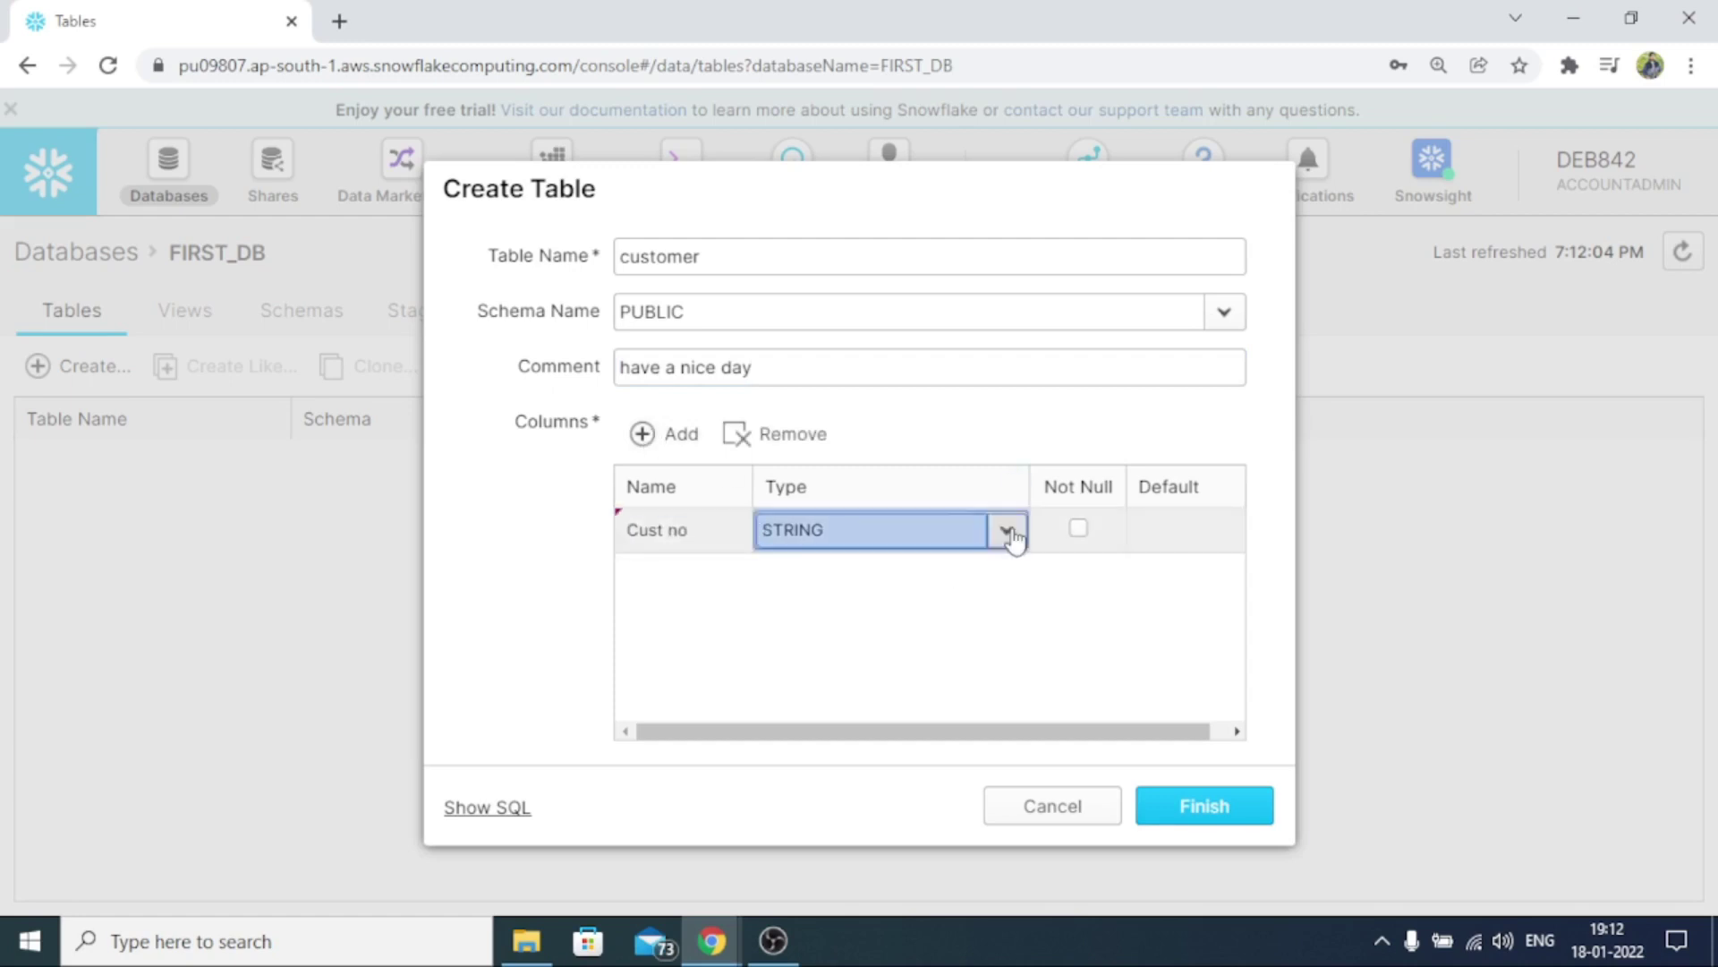
pyautogui.click(1008, 534)
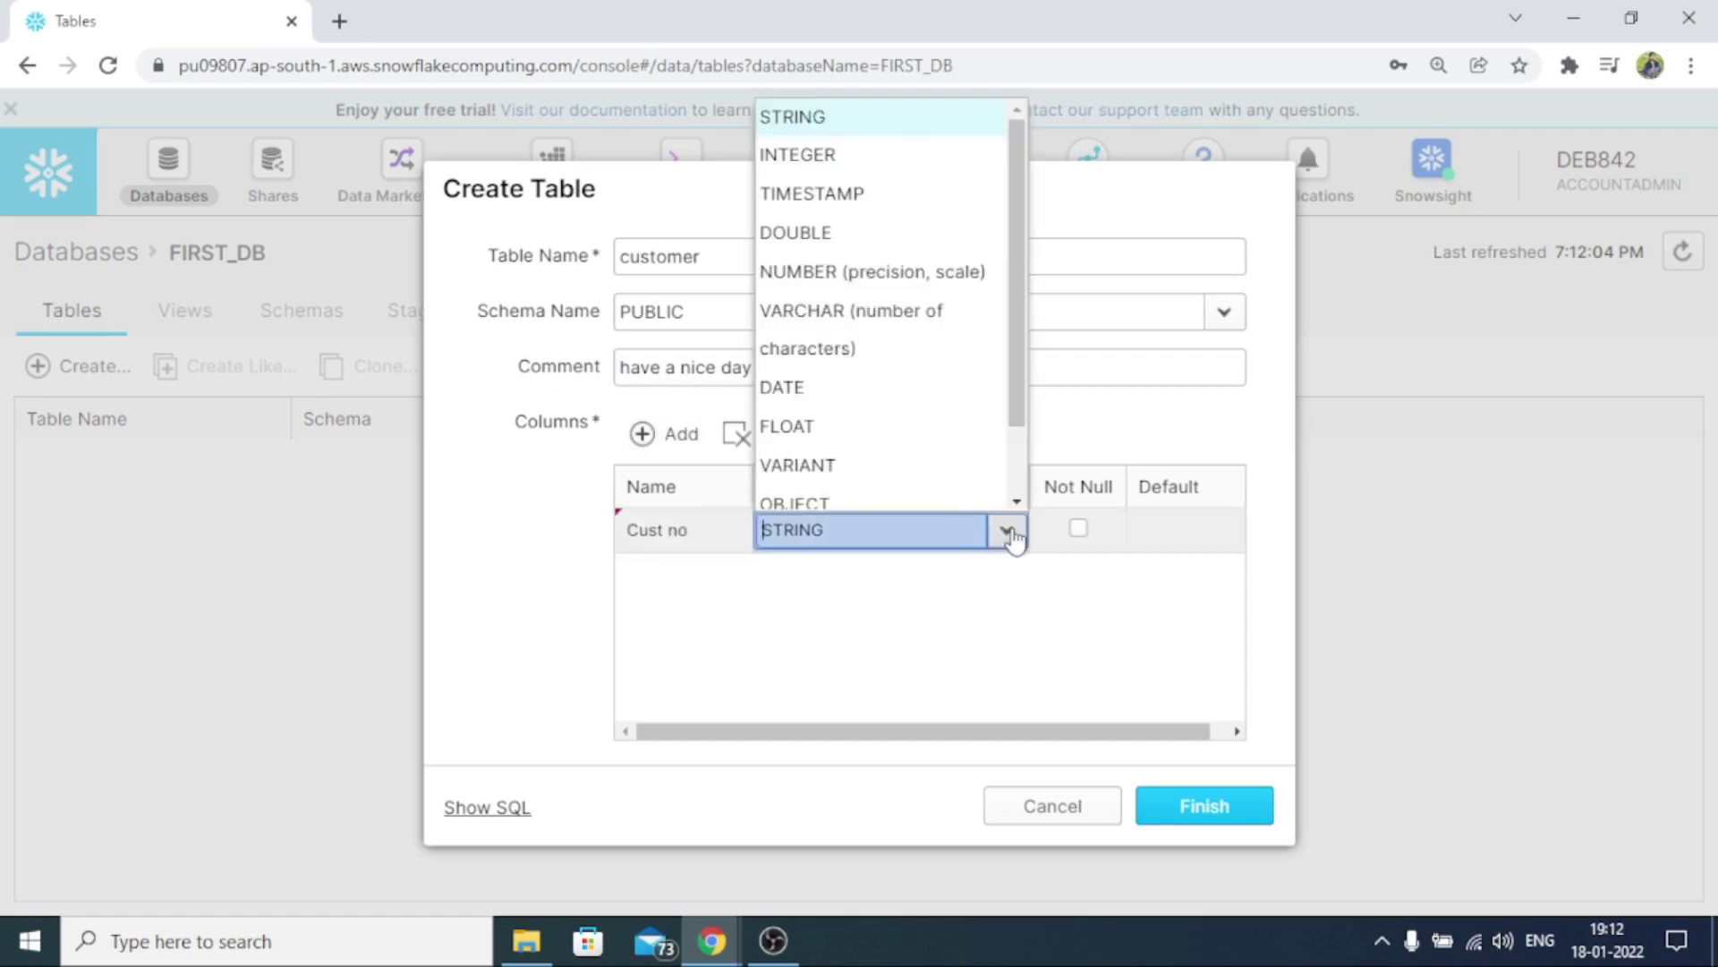
pyautogui.click(943, 161)
pyautogui.click(1080, 533)
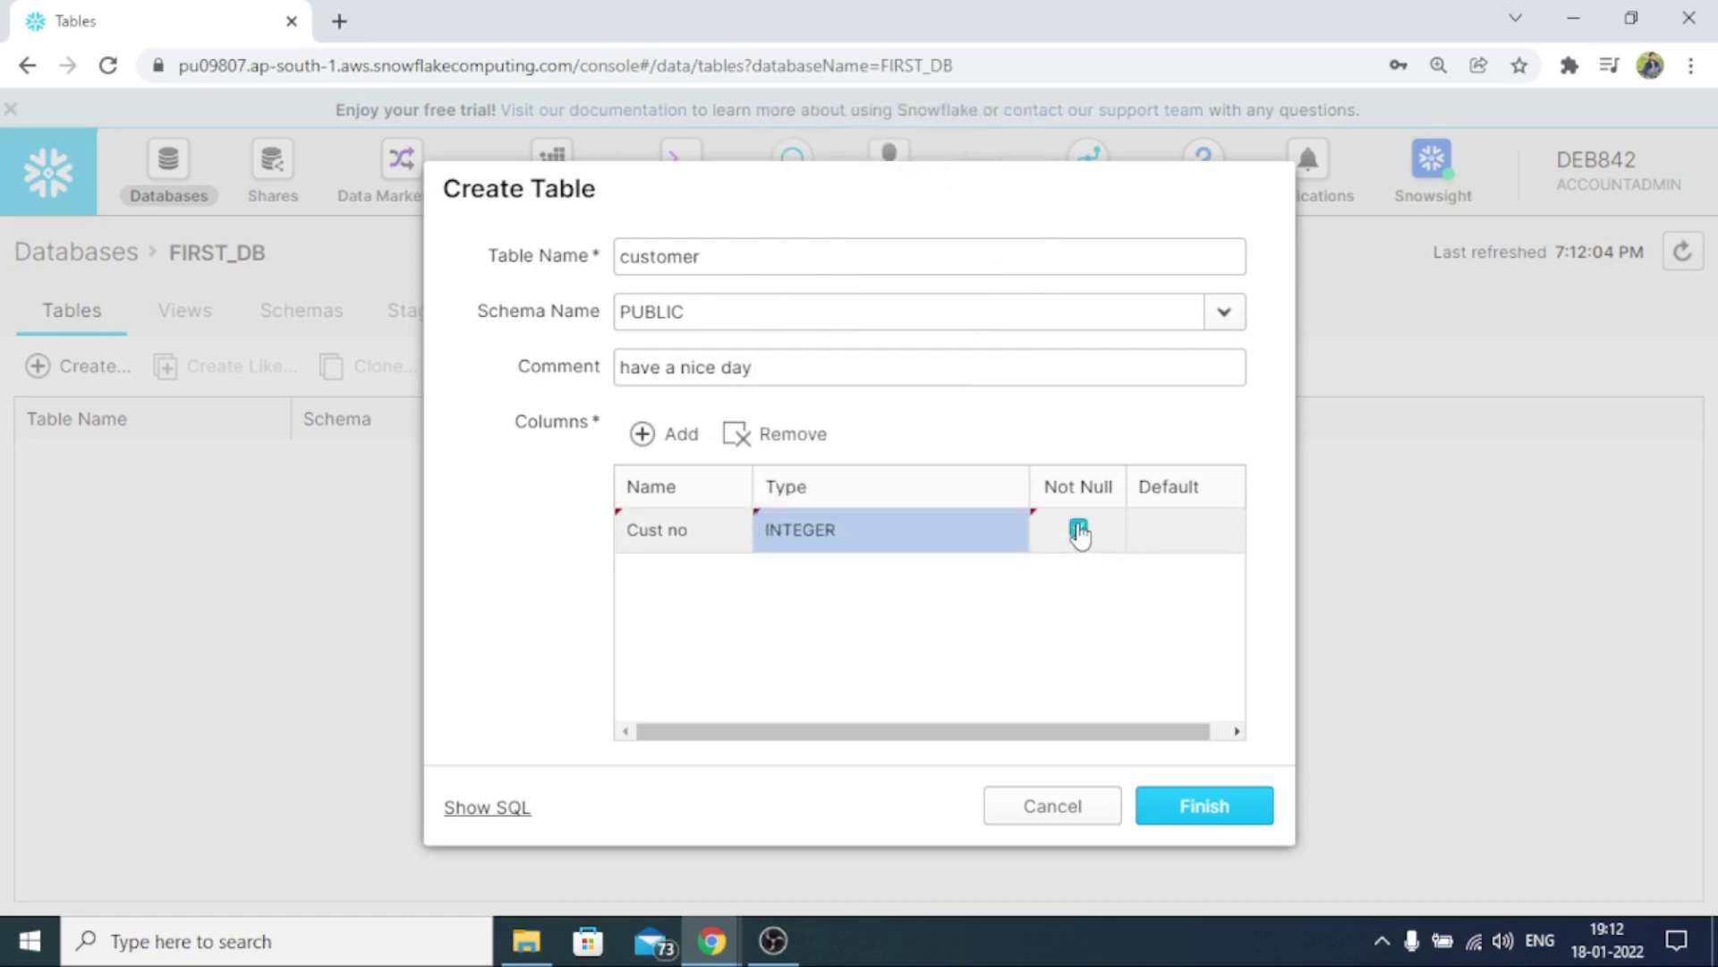
# Add a second Not Null column named "Cust name" of type STRING to the customer table
pyautogui.click(658, 434)
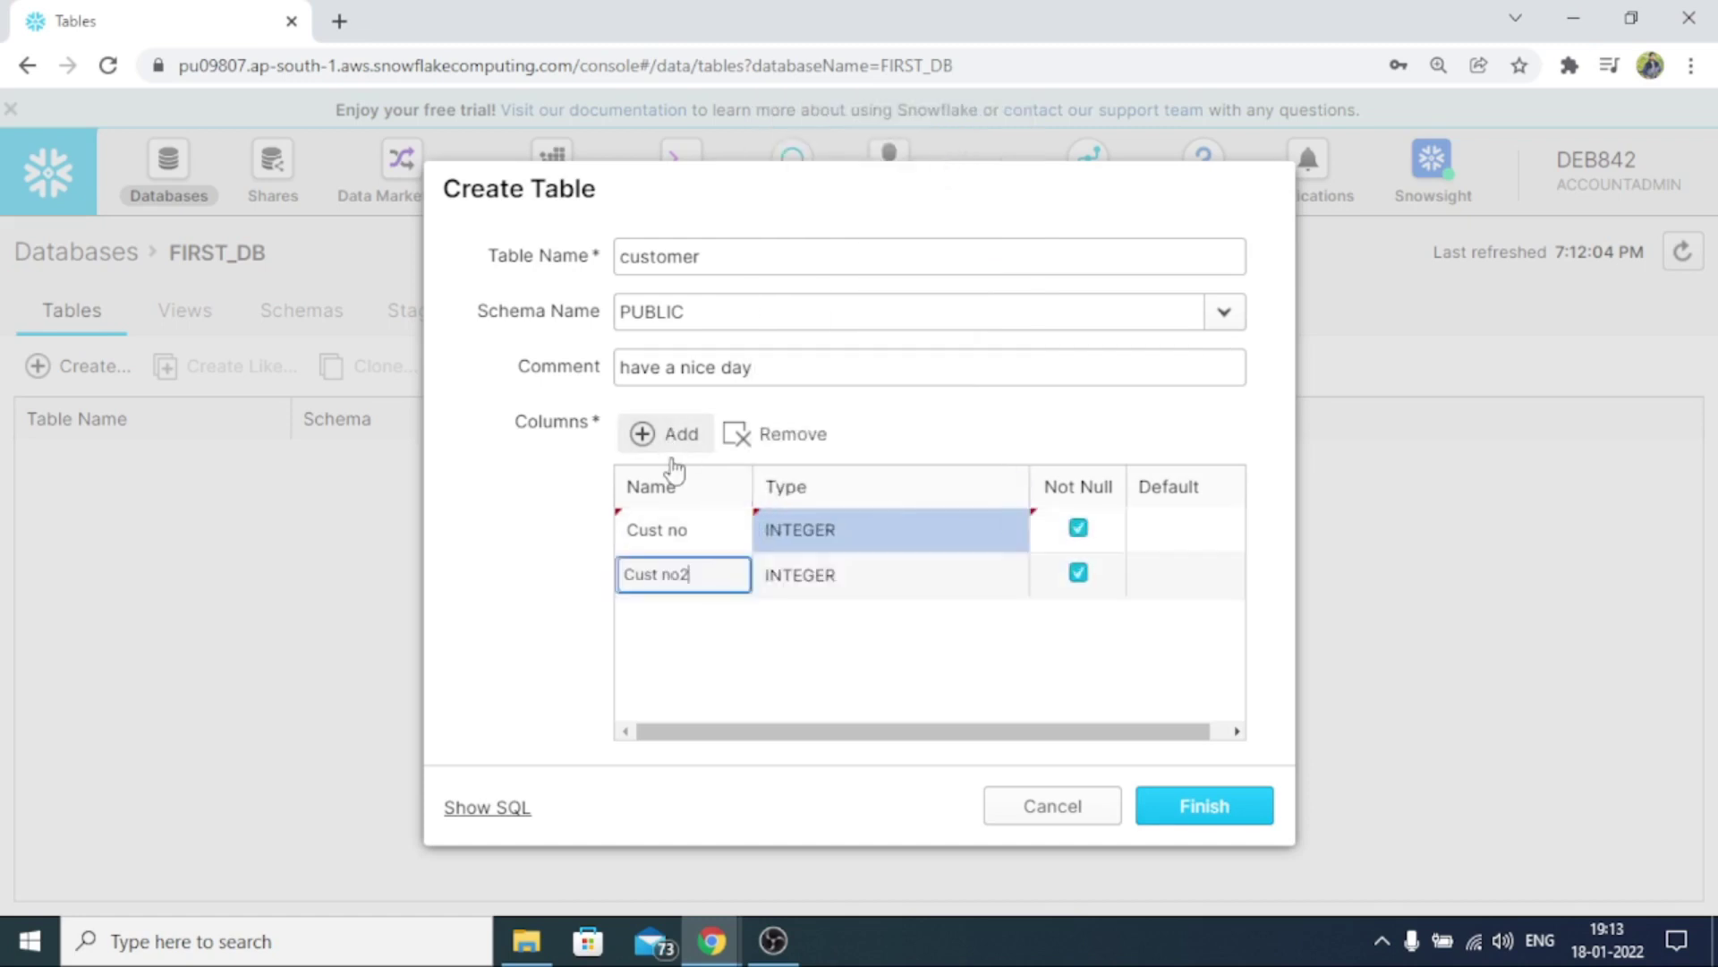
pyautogui.moveTo(691, 574); pyautogui.dragTo(667, 574)
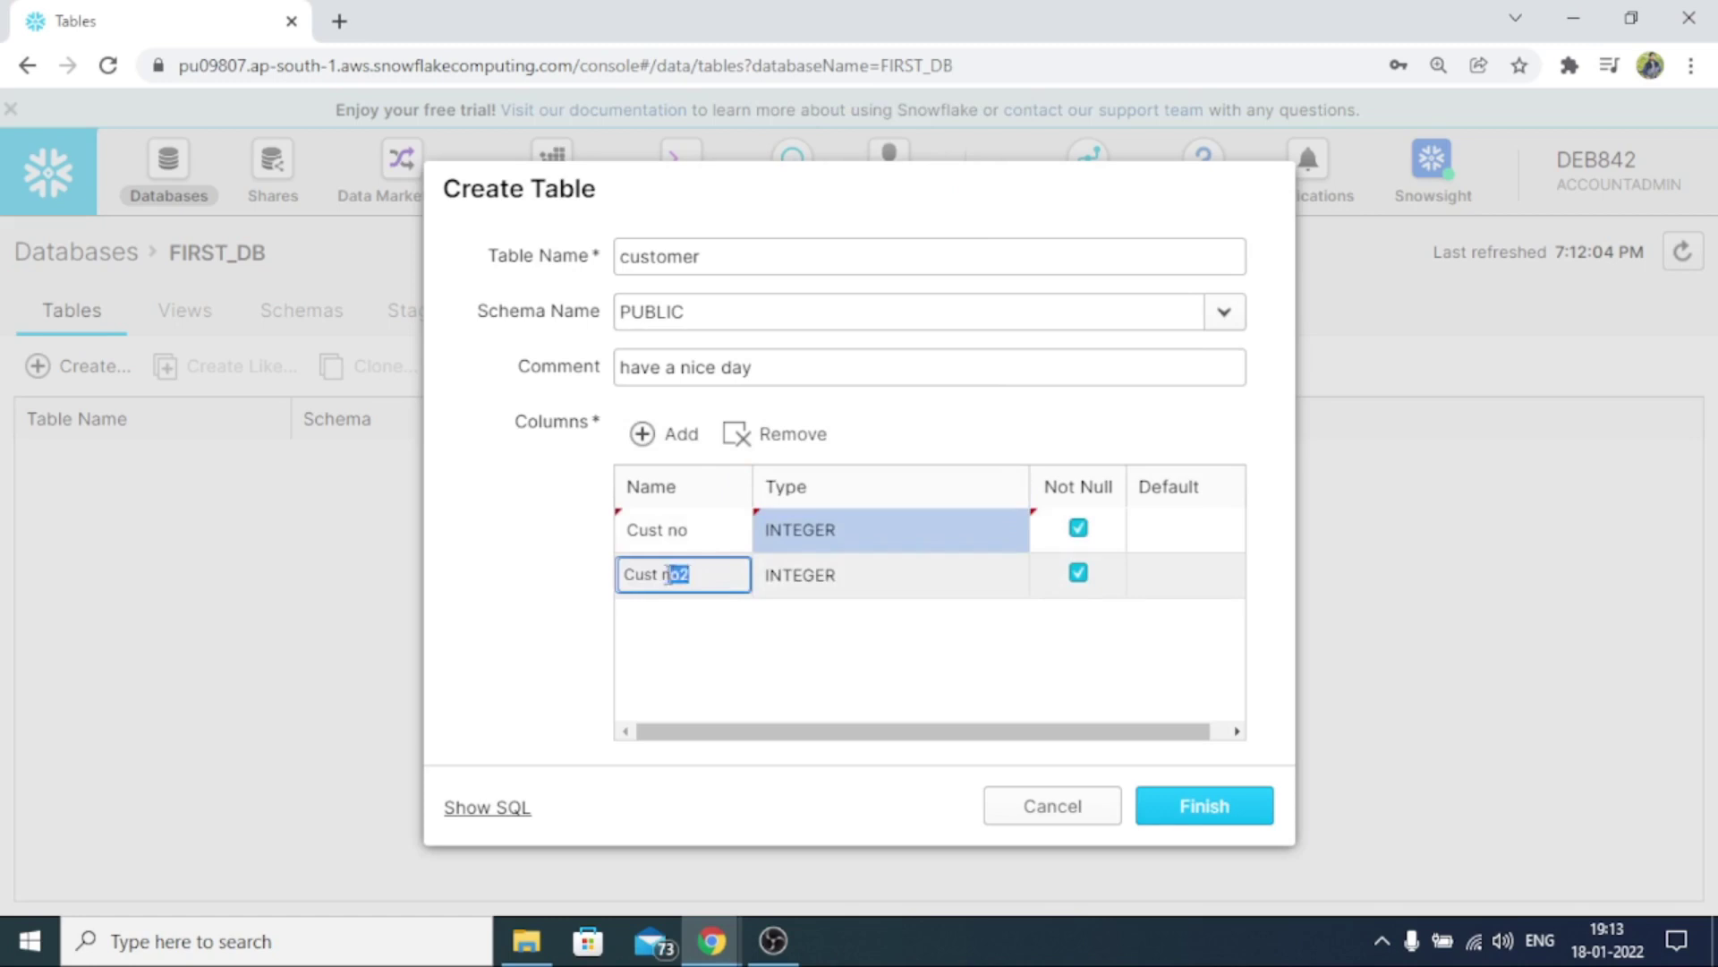
pyautogui.press('BackSpace')
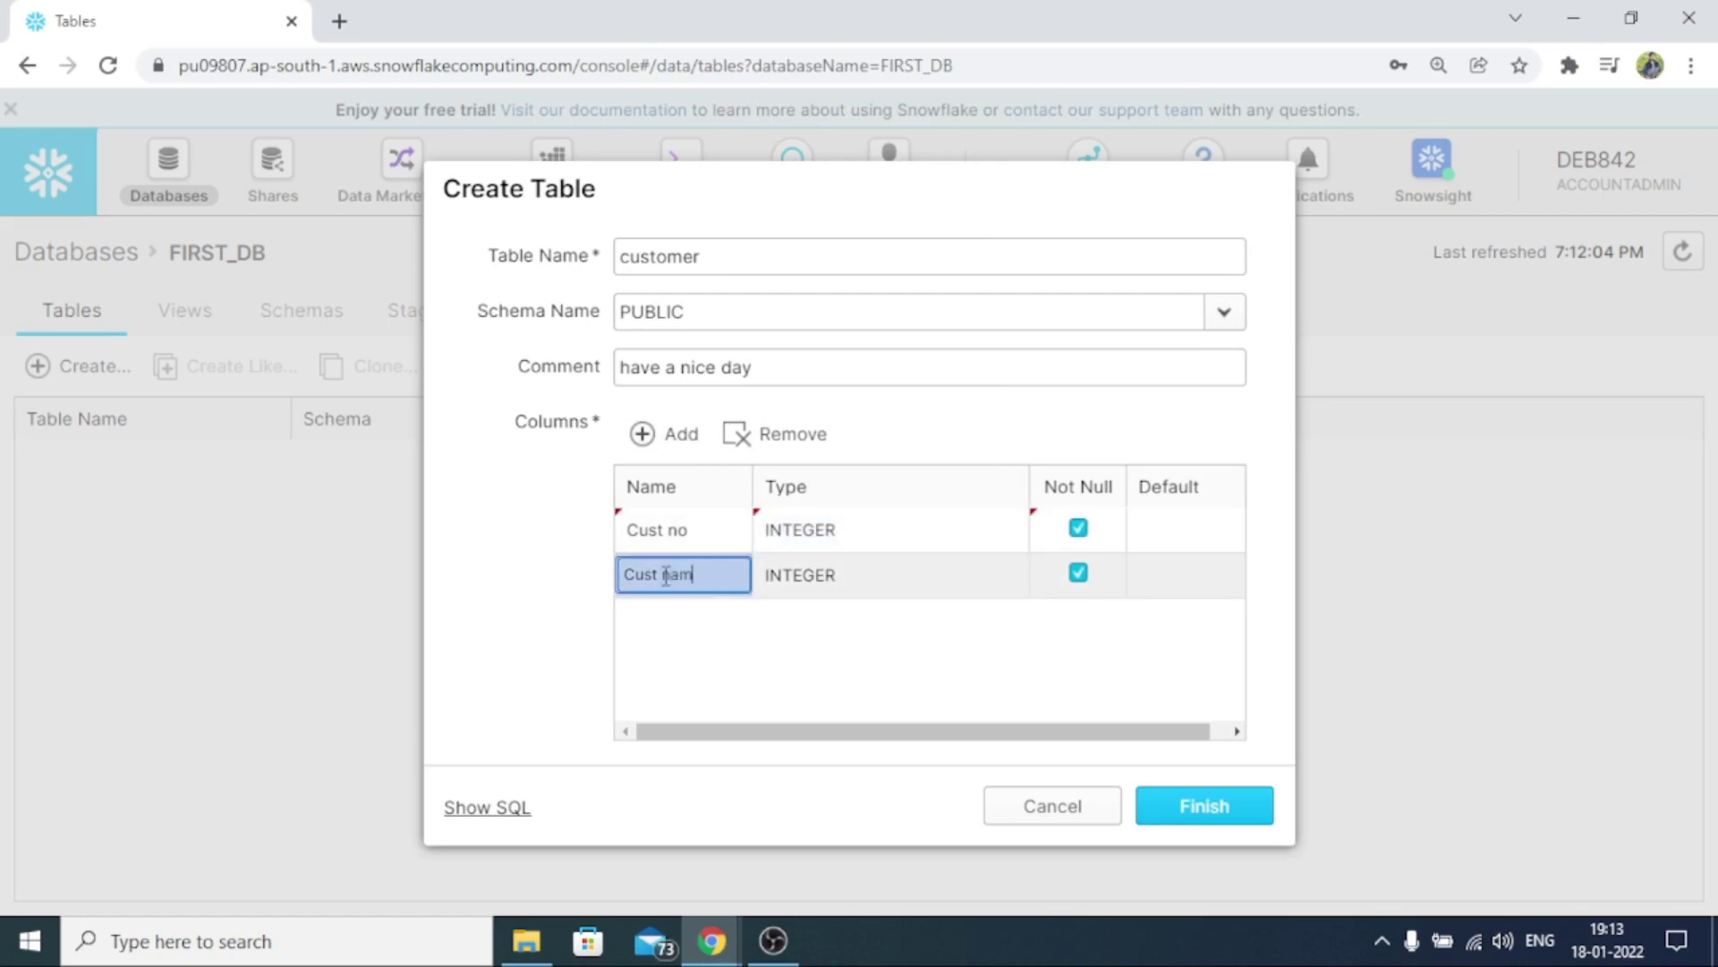
pyautogui.click(1018, 582)
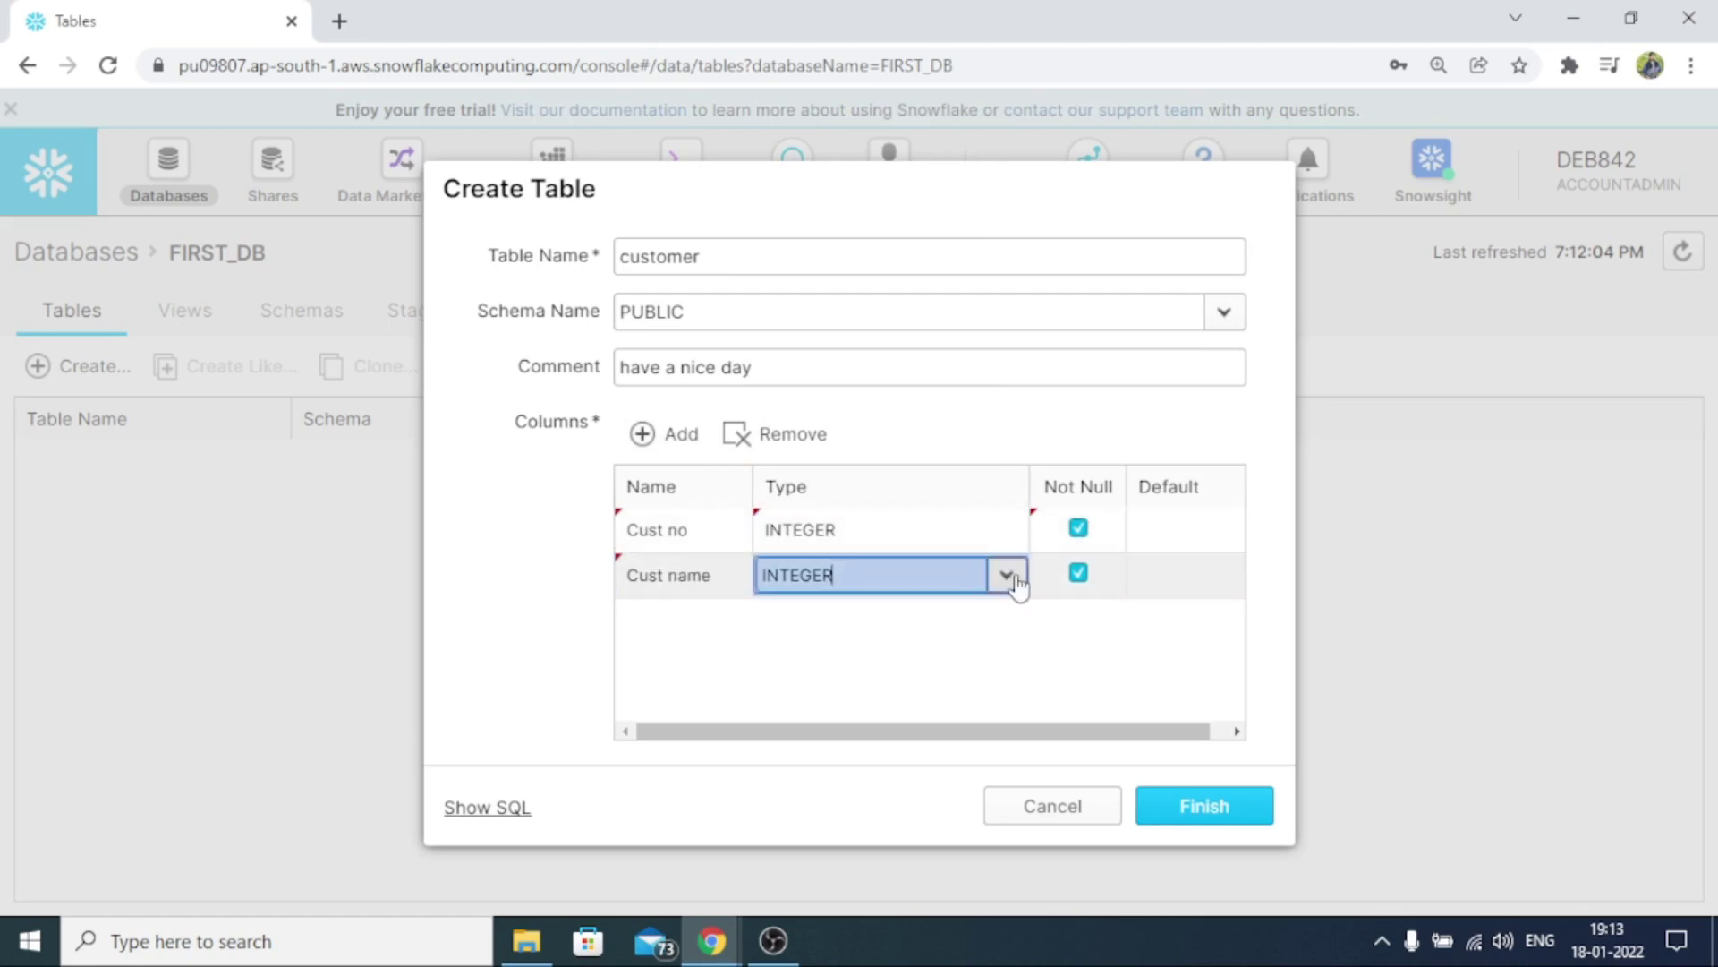
pyautogui.click(1011, 578)
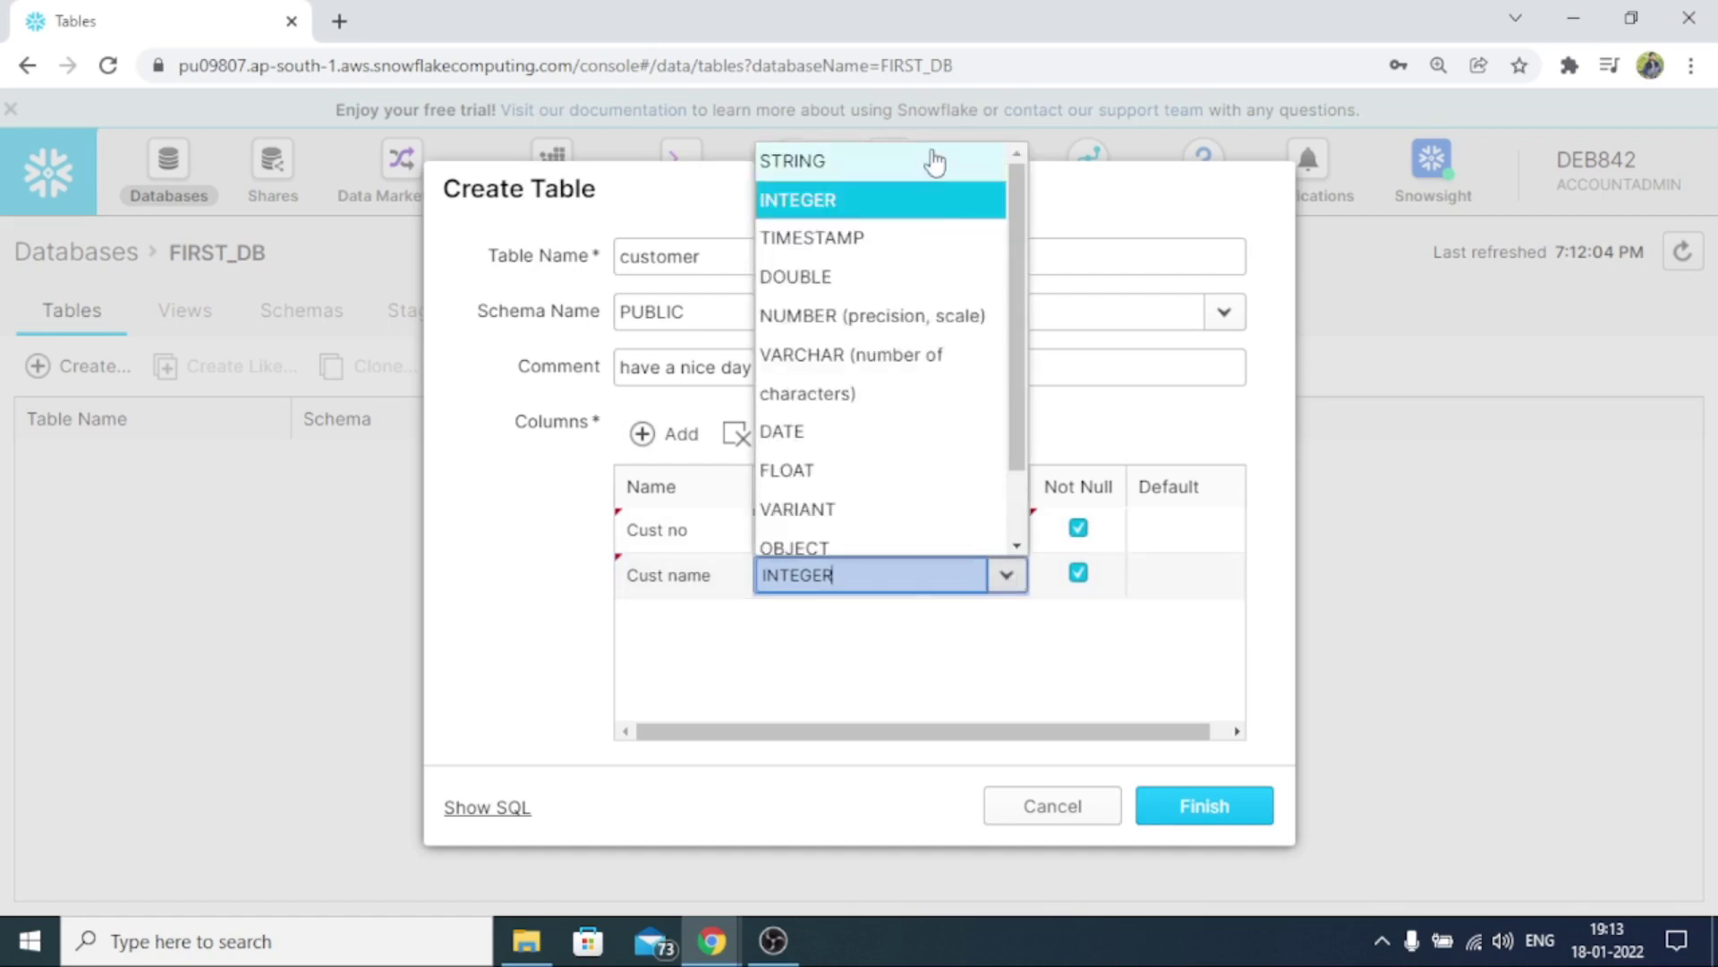
pyautogui.click(931, 167)
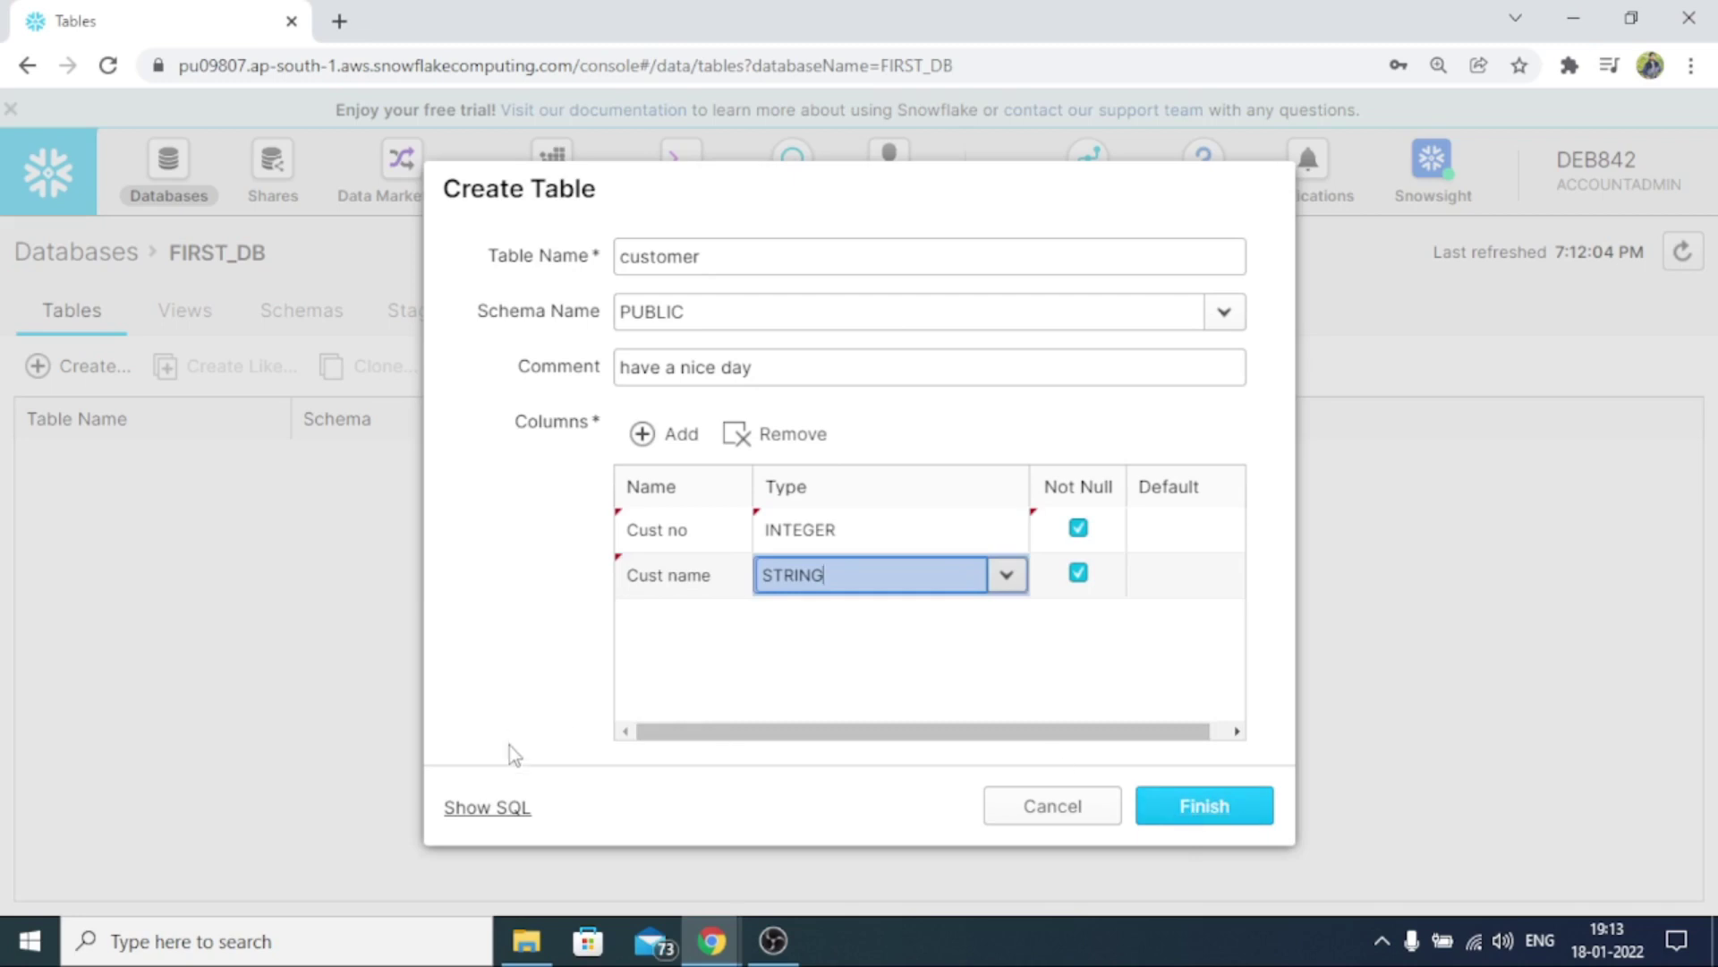
# Copy the generated CREATE TABLE statement for the customer table and finish creating the table
pyautogui.click(498, 814)
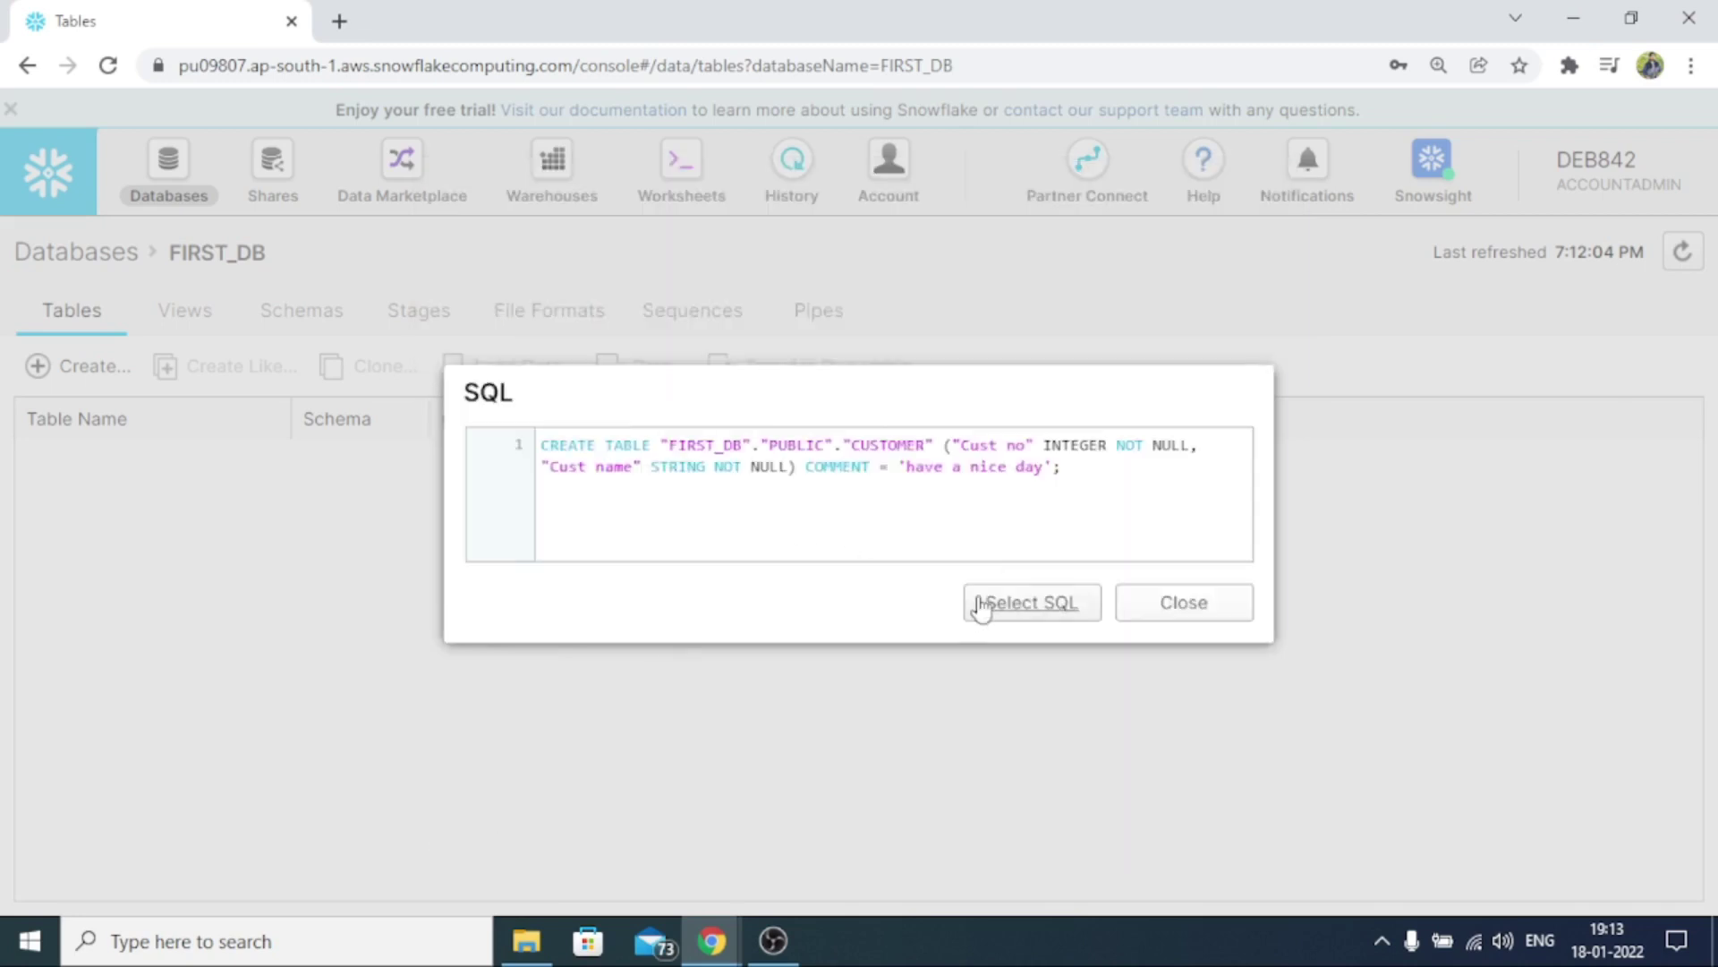
pyautogui.hotkey('ctrl', 'a')
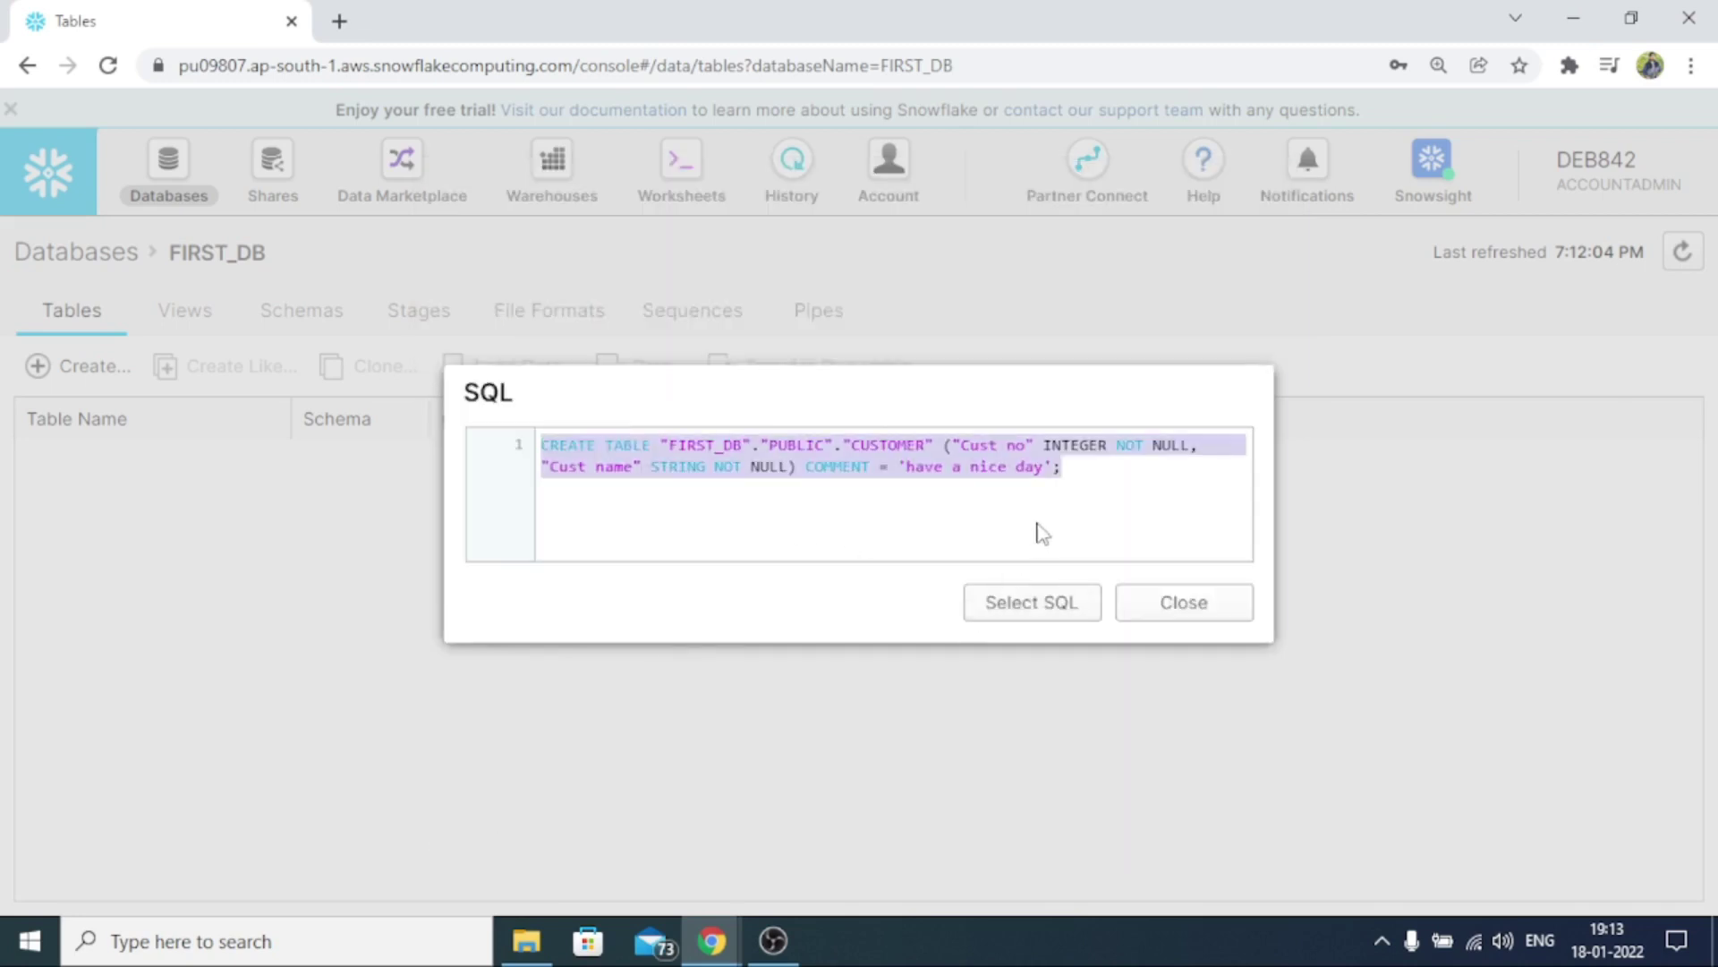
pyautogui.click(1178, 602)
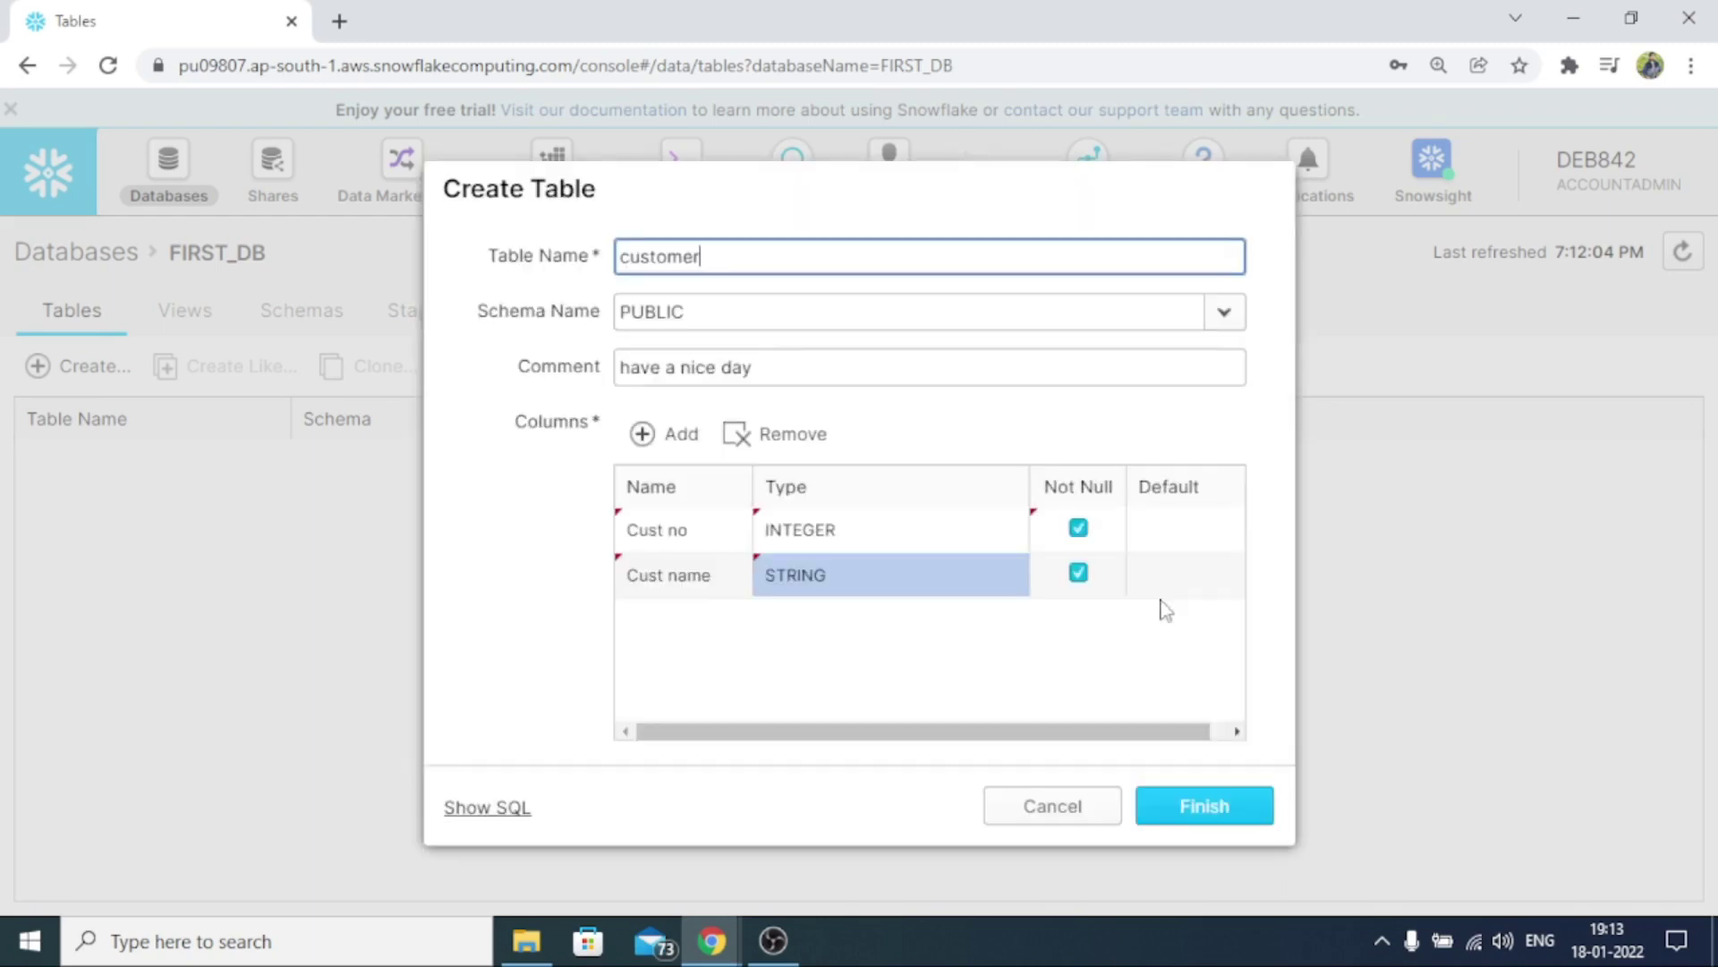
pyautogui.click(1190, 801)
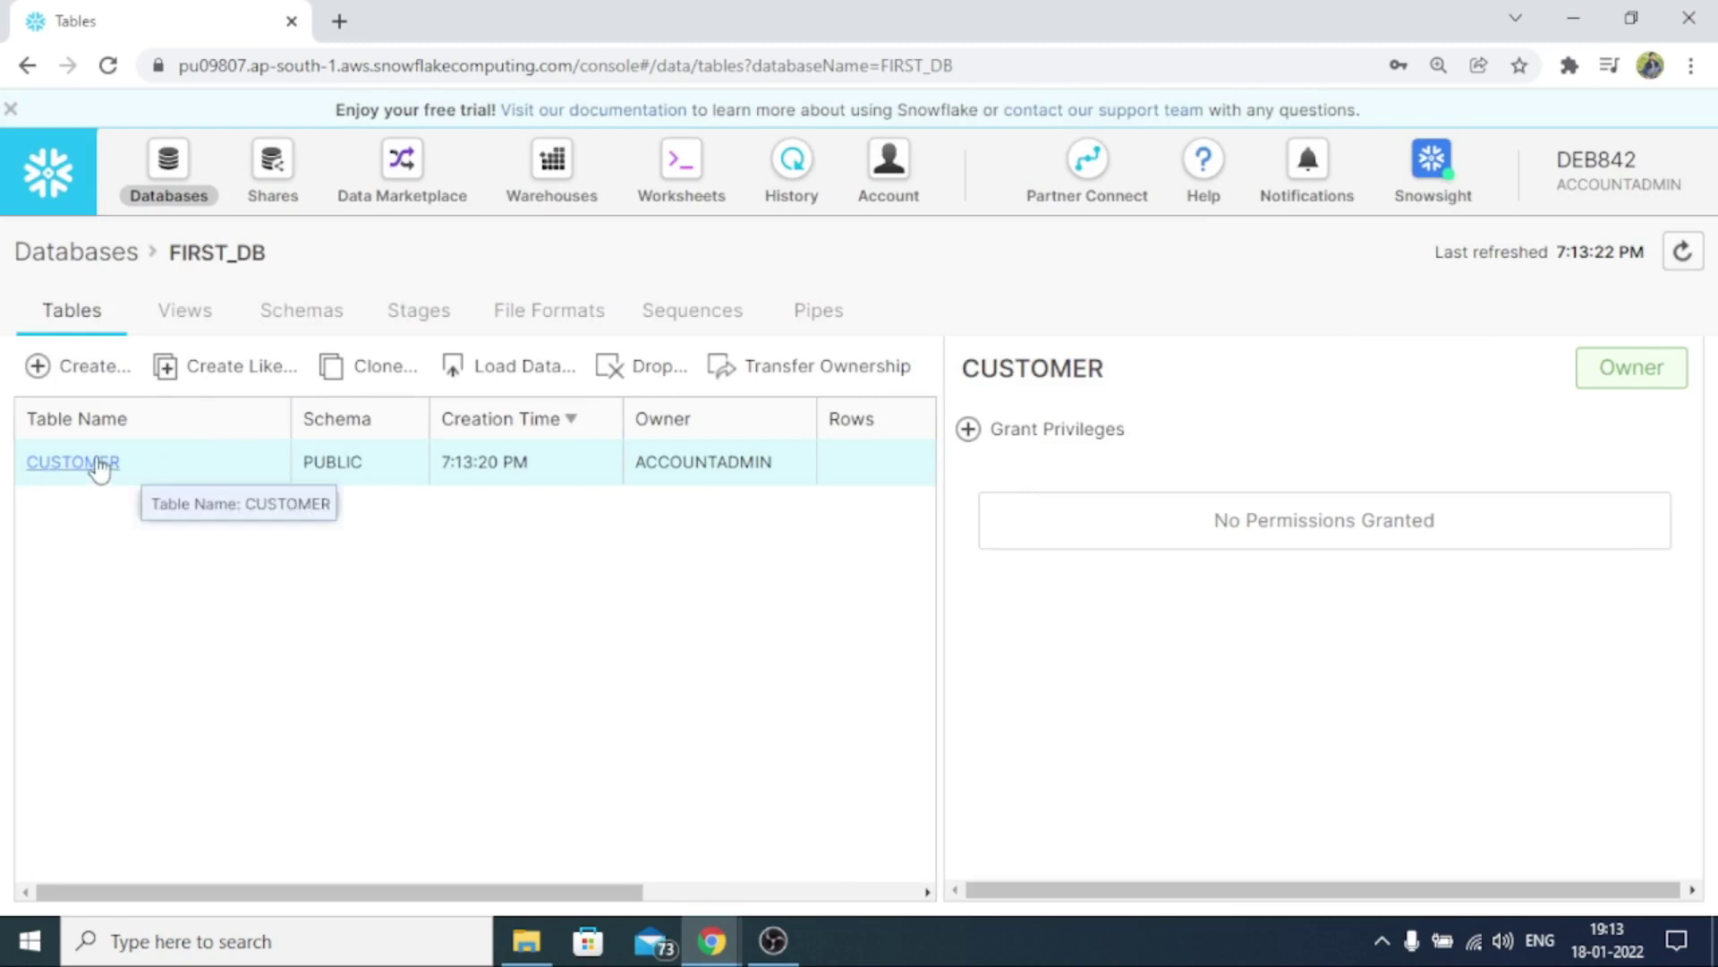
# Replace the worksheet's CREATE DATABASE second_db; statement with the copied CREATE TABLE statement for "FIRST_DB"."PUBLIC"."CUSTOMER"
pyautogui.click(679, 165)
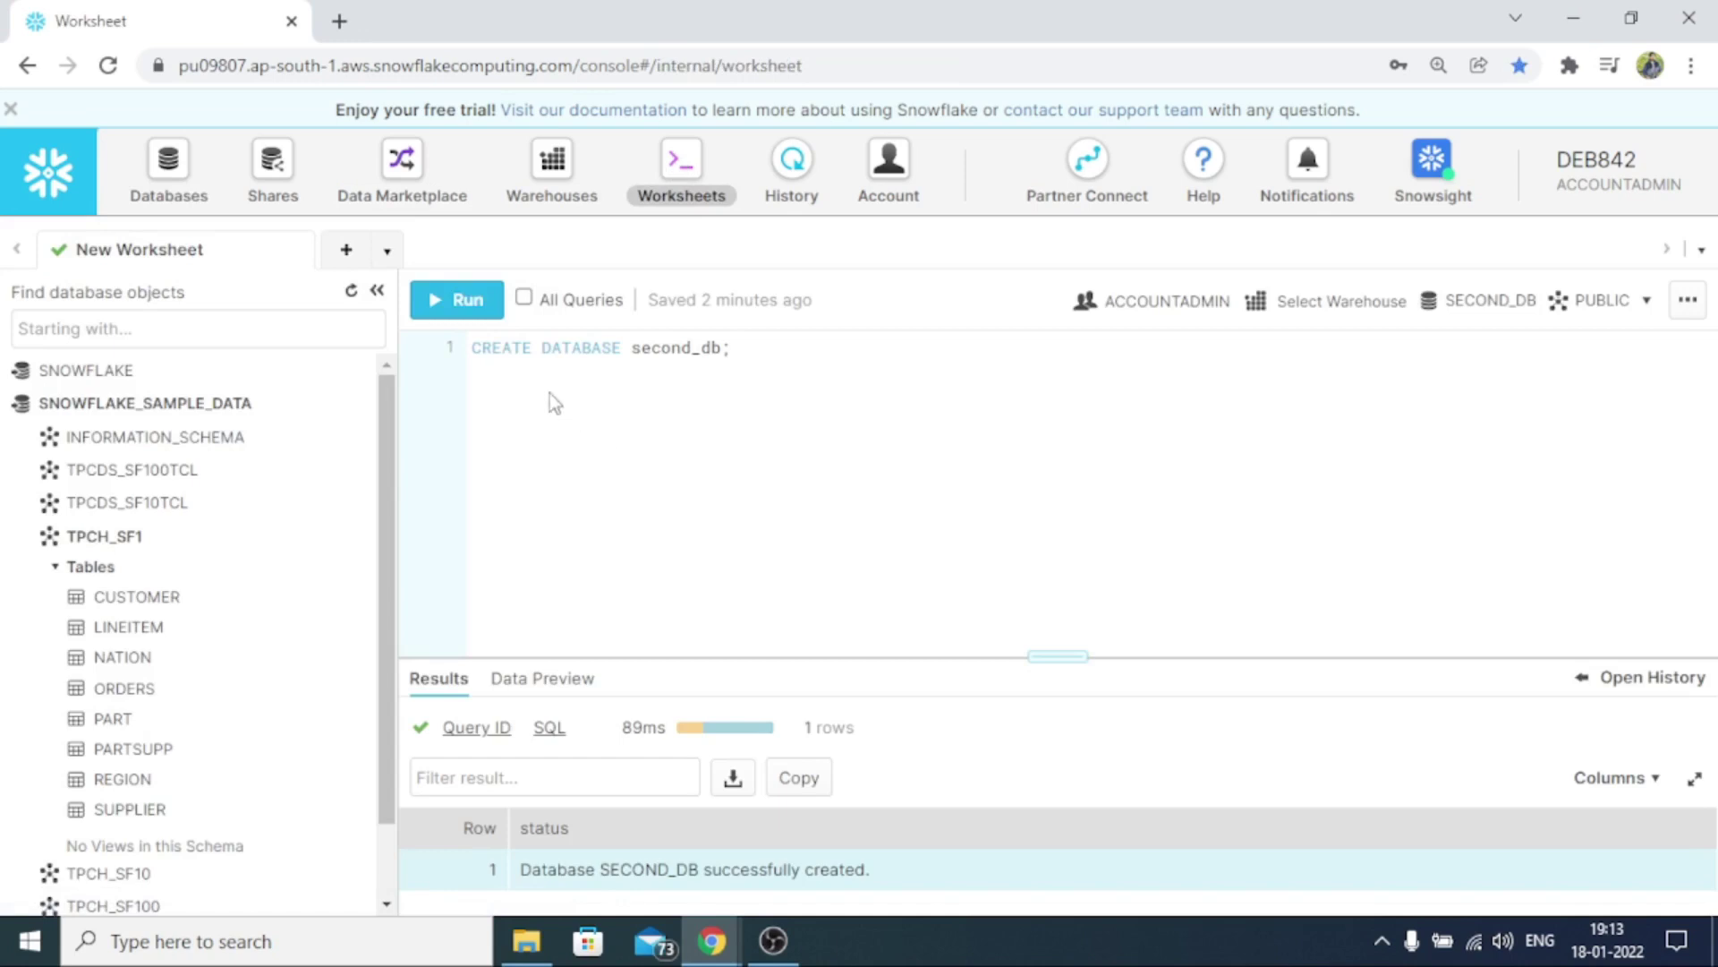
pyautogui.moveTo(766, 370); pyautogui.dragTo(581, 333)
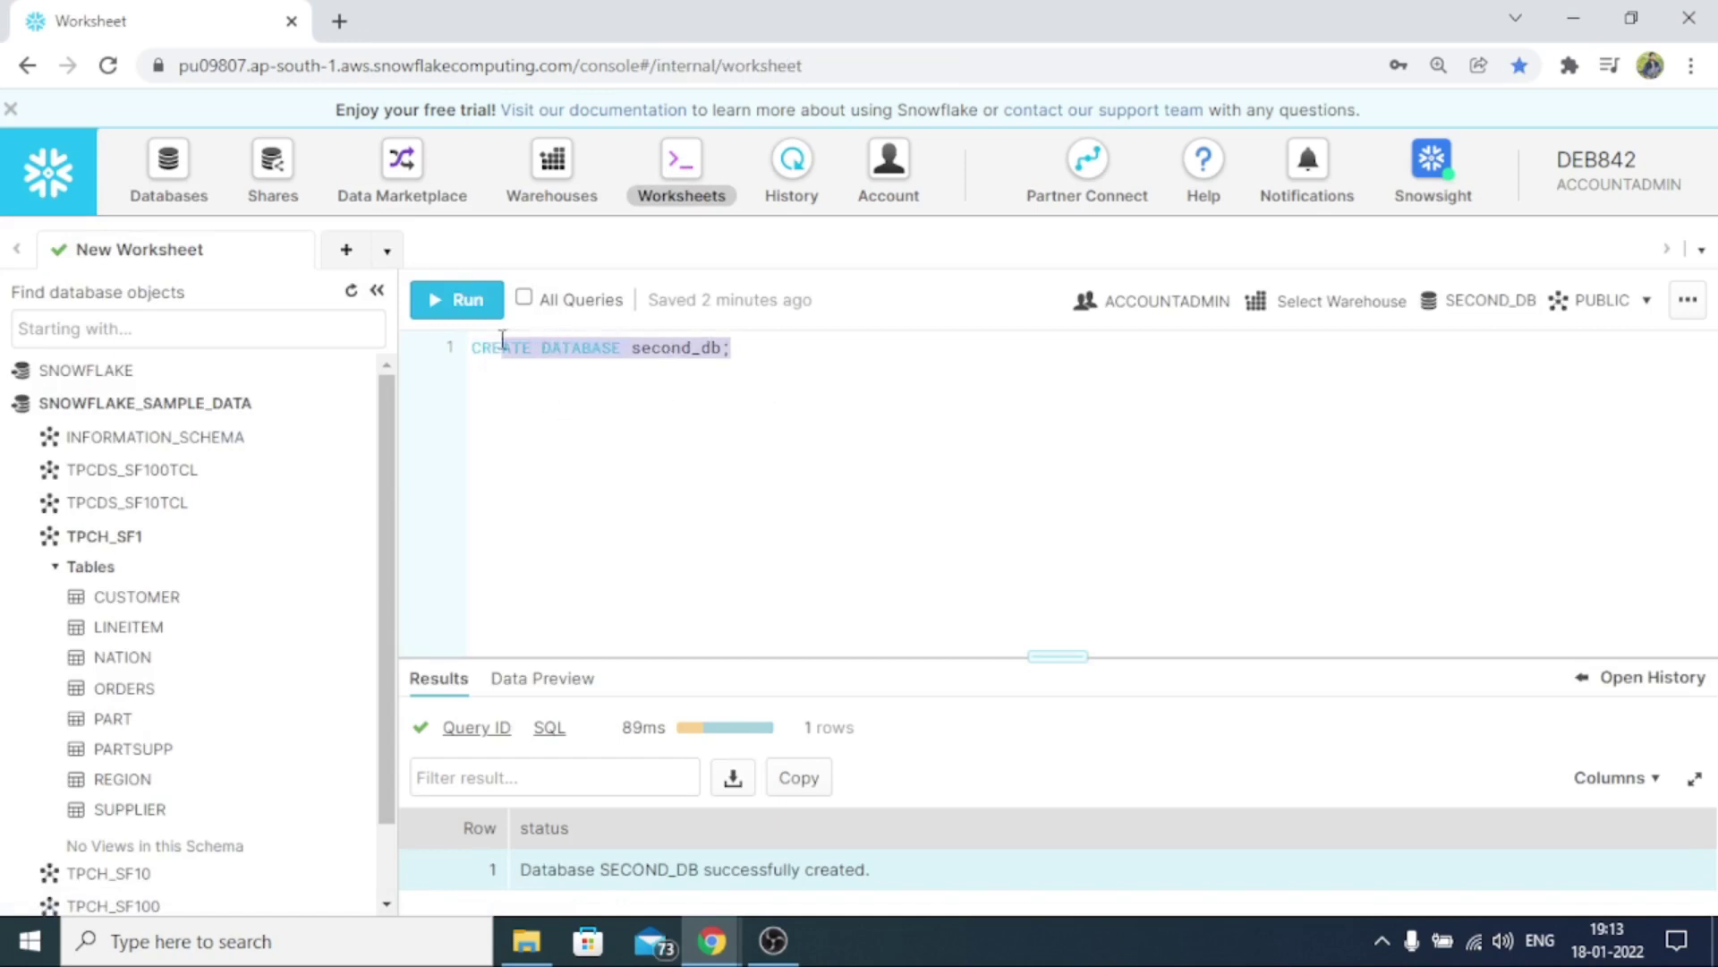
pyautogui.press('BackSpace')
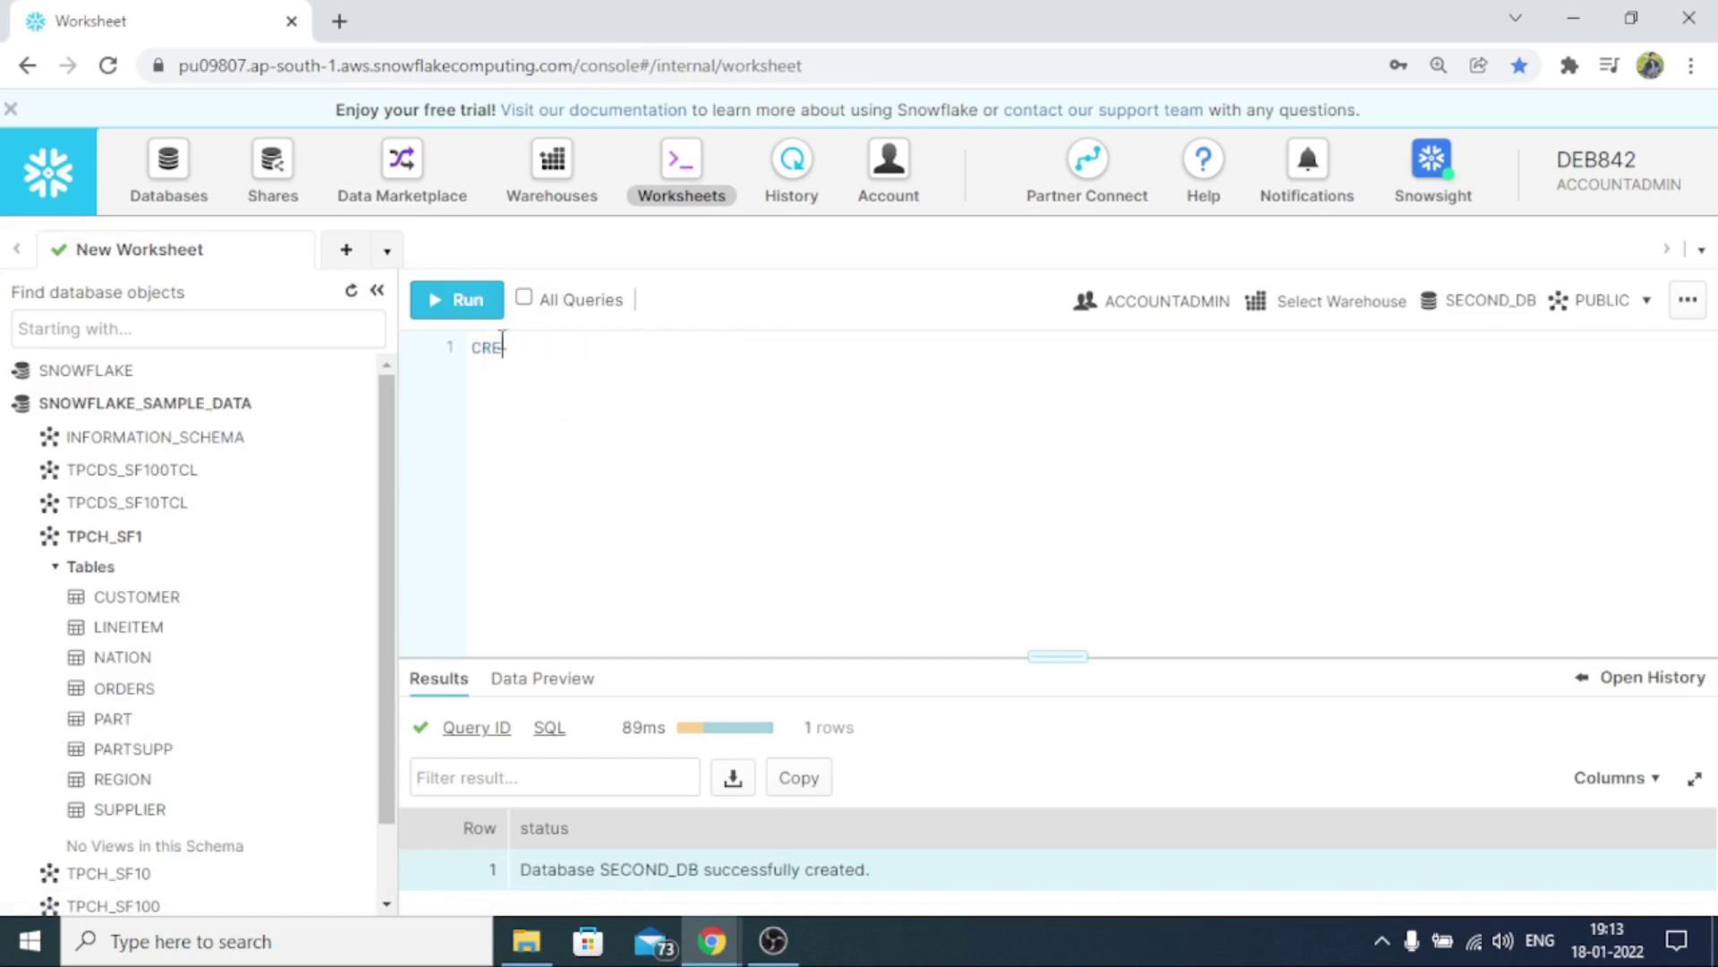
pyautogui.press('BackSpace')
pyautogui.press('BackSpace')
pyautogui.press('BackSpace')
pyautogui.write('CREATE TABLE "FIRST_DB"."PUBLIC"."CUSTOMER" ("Cust no" INTEGER NOT NULL, "Cust name" STRING NOT NULL) COMMENT = \'have a nice day\';')
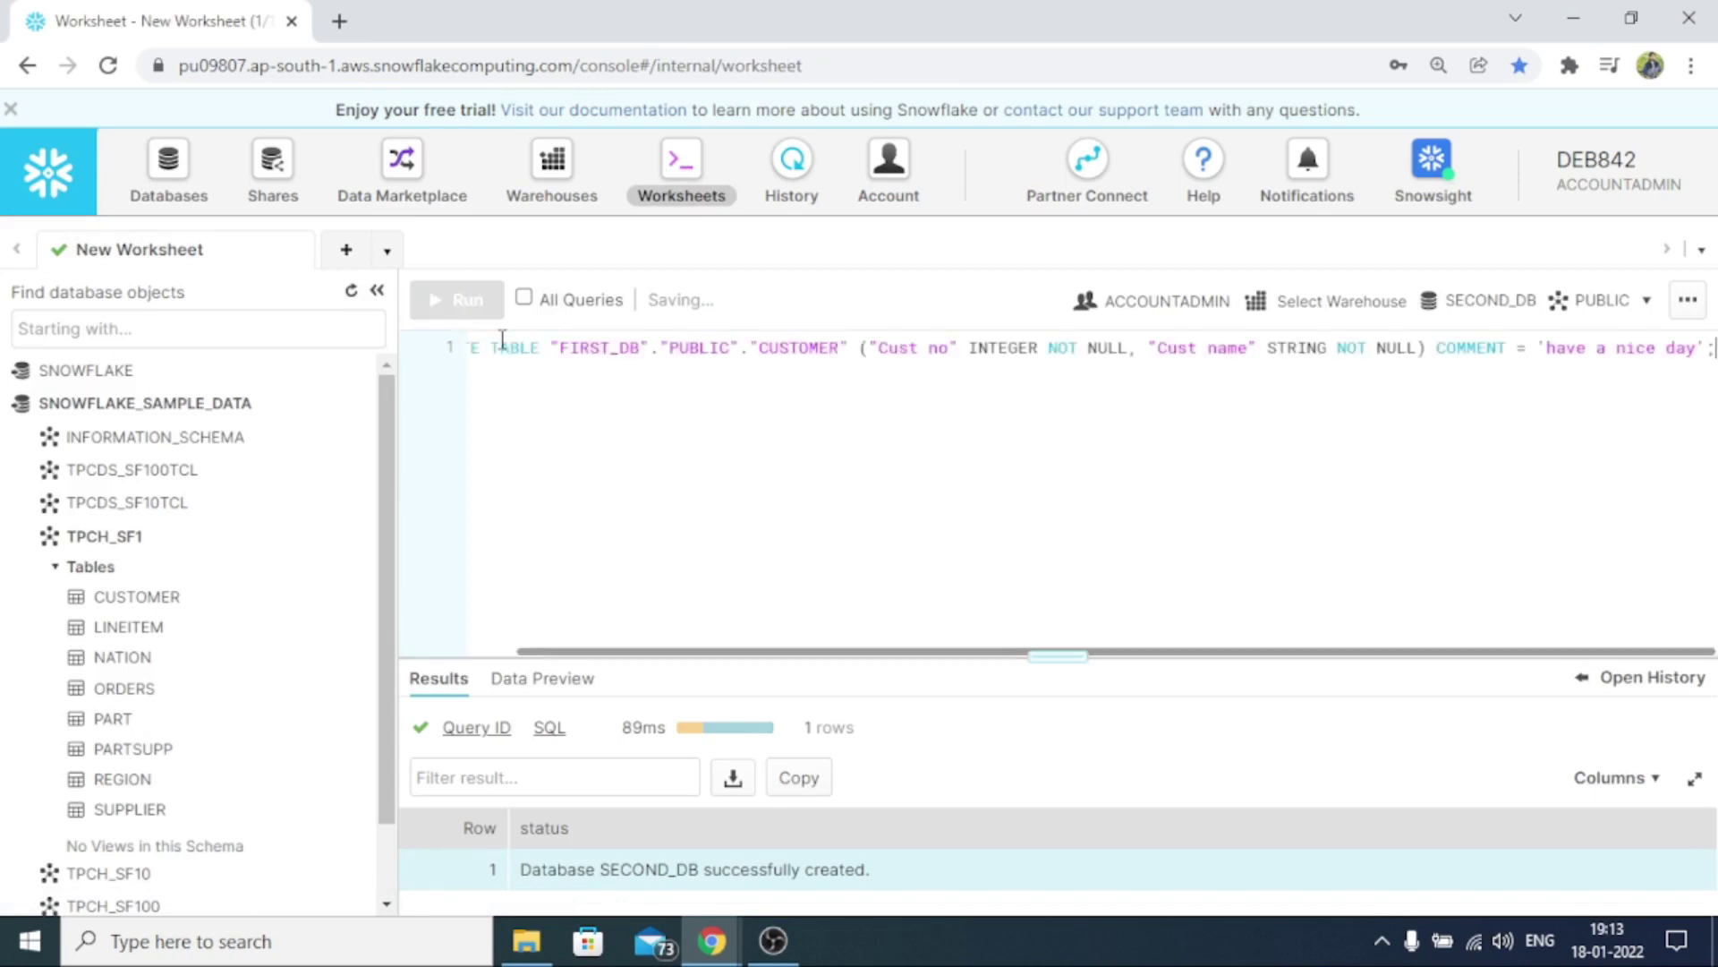
# Rename the table in the statement to CUSTOMER2 and put each column definition and the COMMENT clause on its own line
pyautogui.click(851, 351)
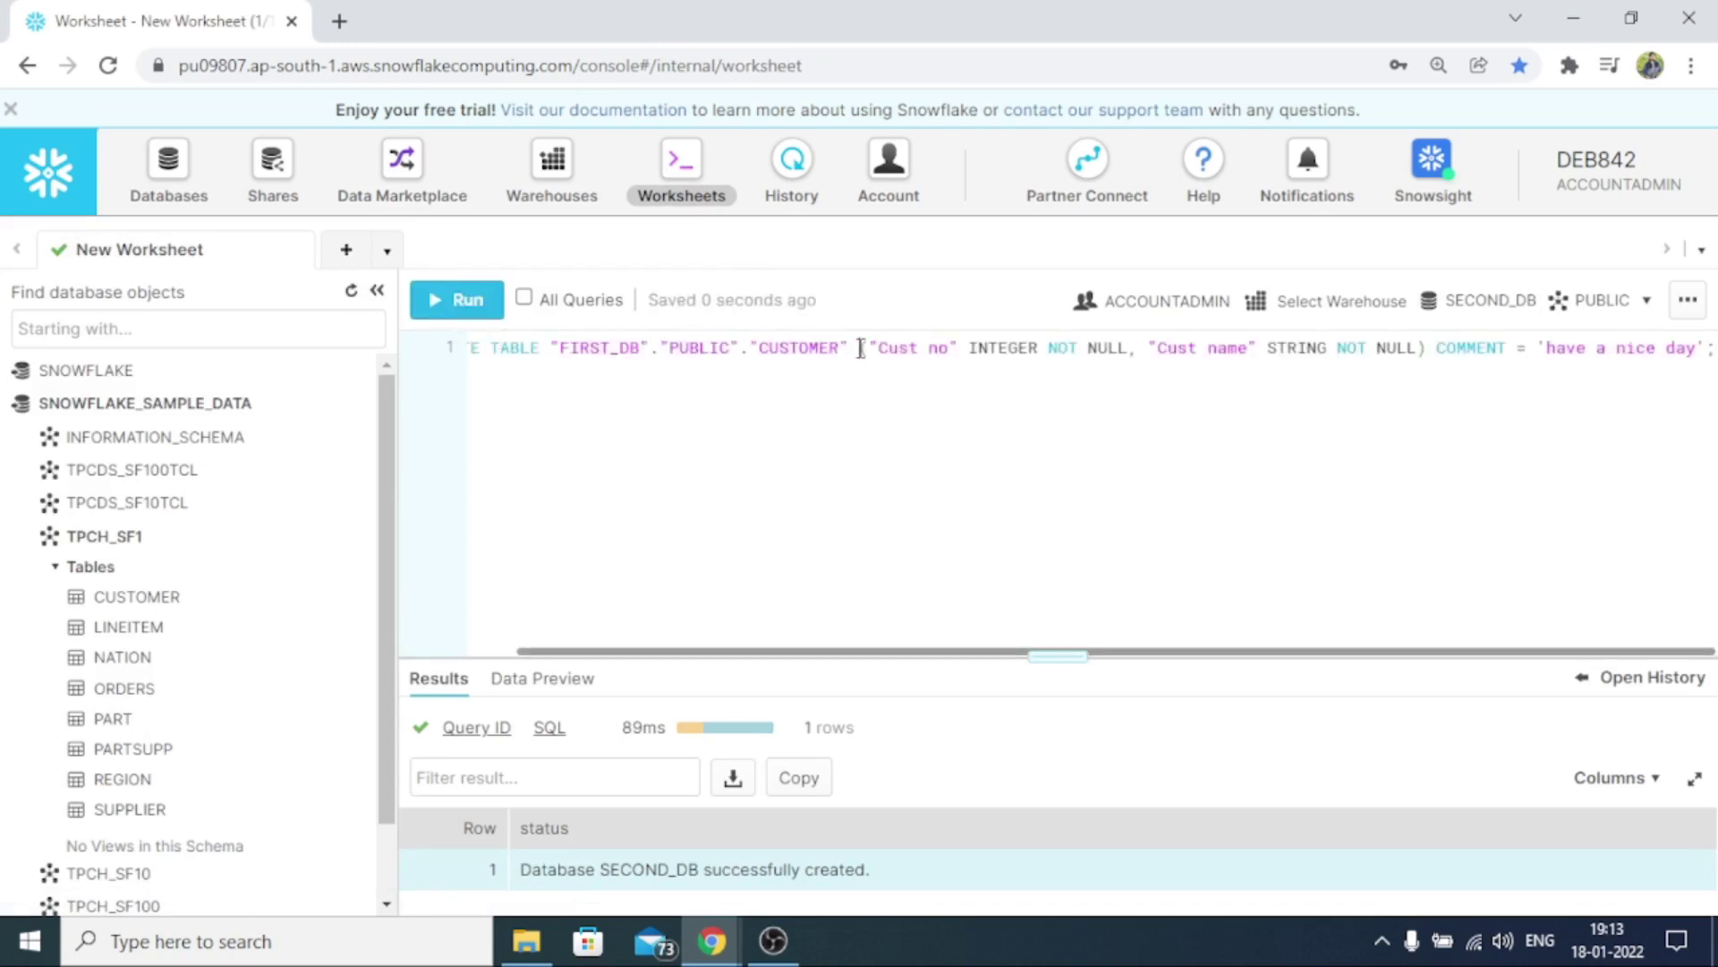
pyautogui.press('Return')
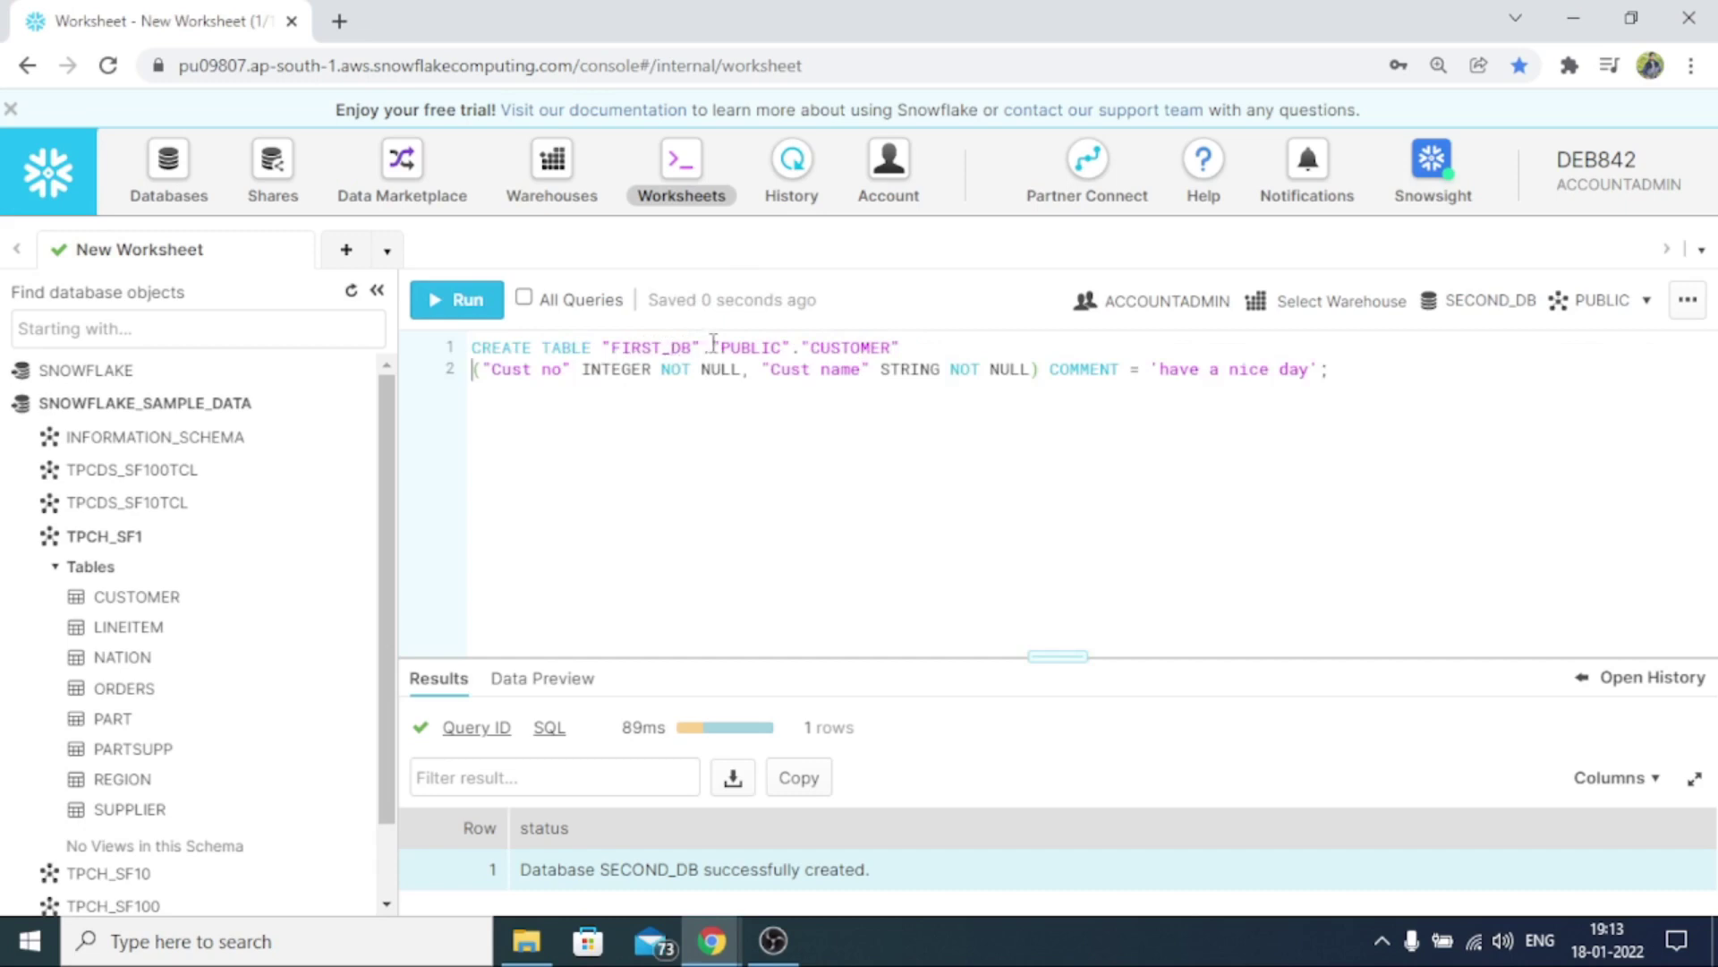
pyautogui.click(891, 349)
pyautogui.write('2')
pyautogui.moveTo(566, 370); pyautogui.dragTo(524, 370)
pyautogui.click(757, 373)
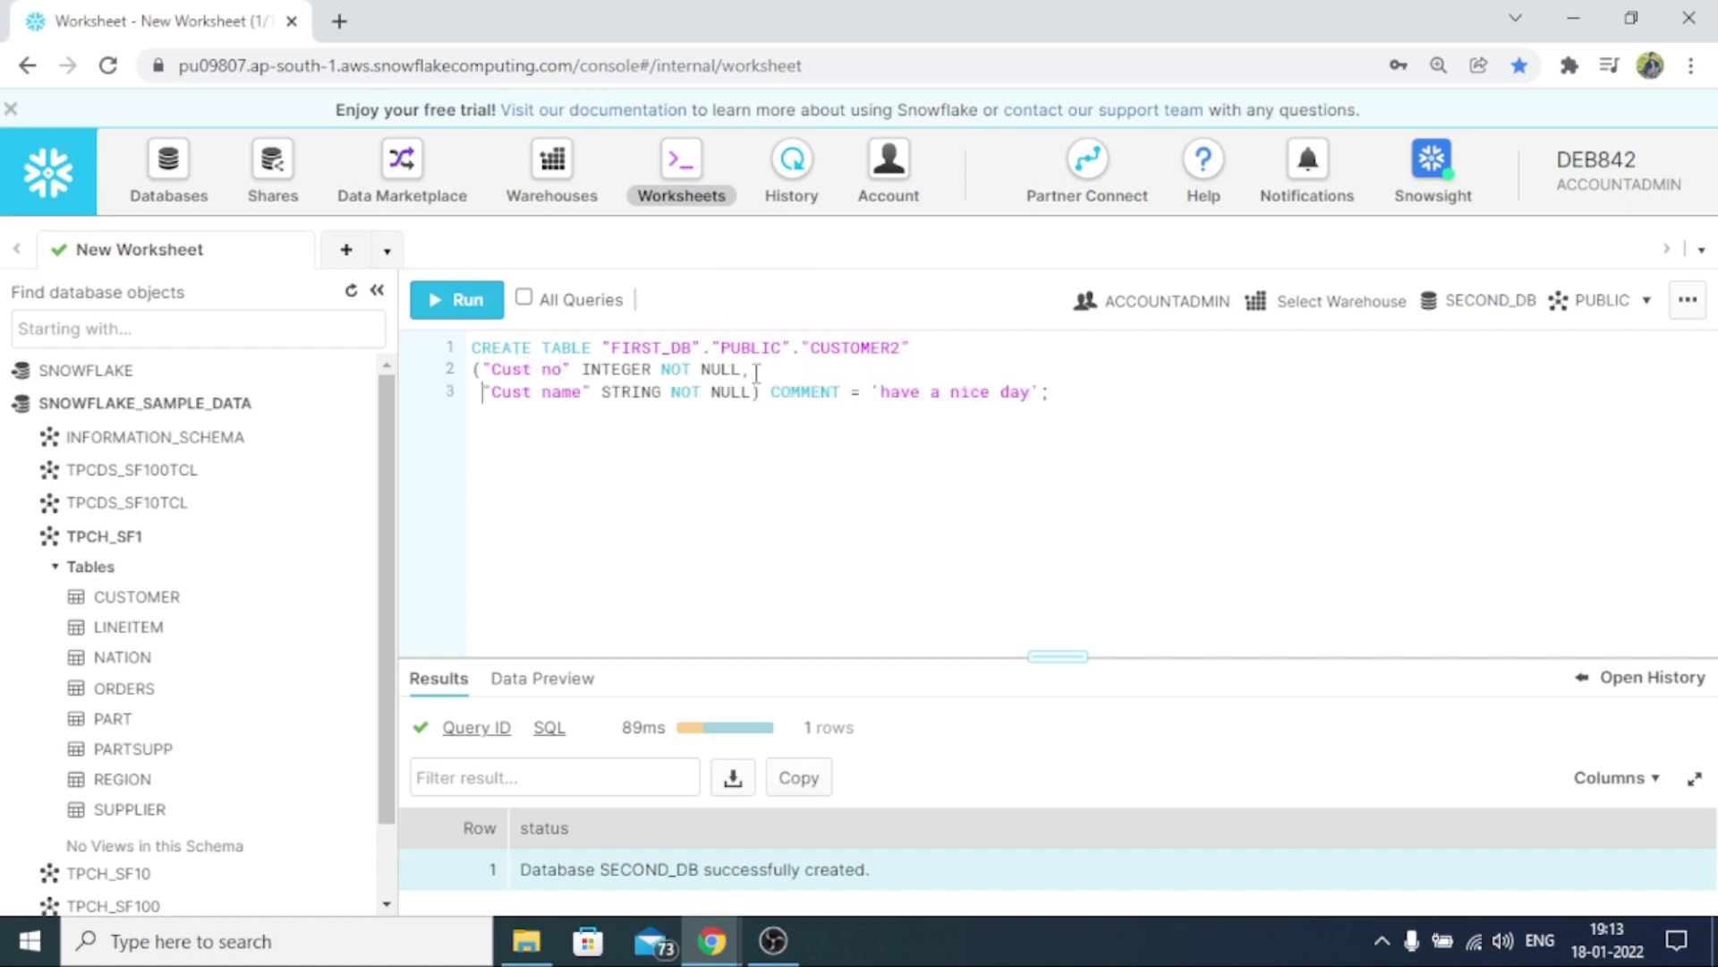
pyautogui.press('Return')
pyautogui.click(769, 391)
pyautogui.press('Return')
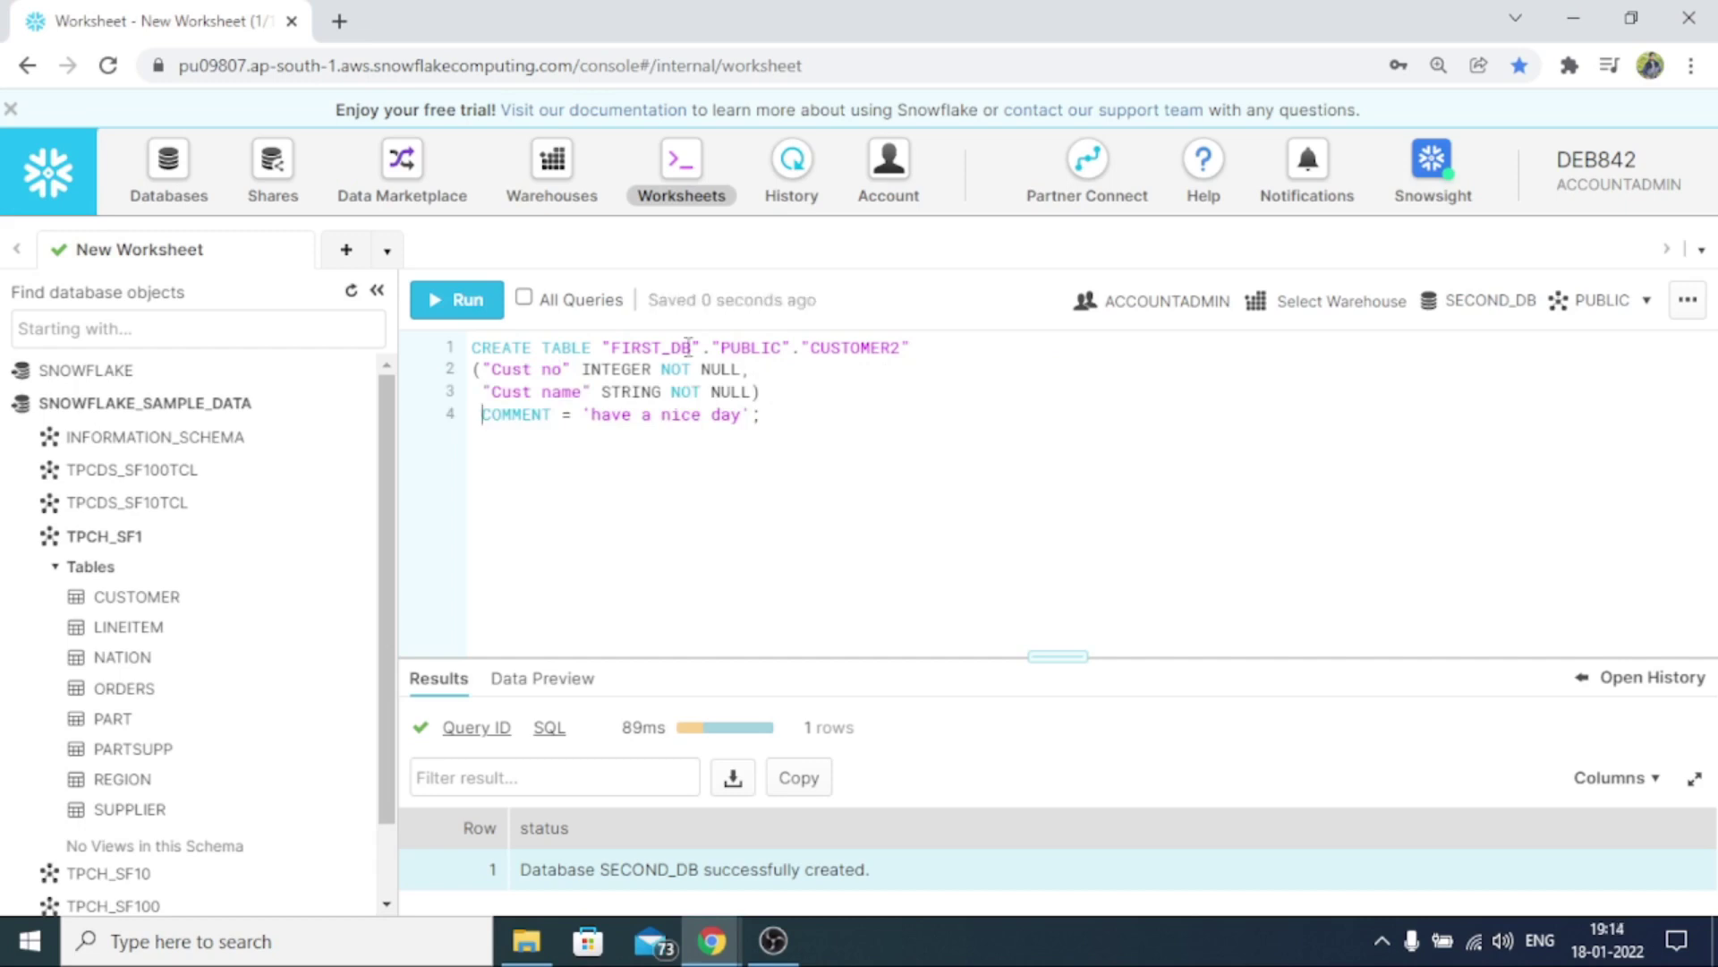
# Review the column names and types in the CREATE TABLE statement for CUSTOMER2, run it and check its status row
pyautogui.moveTo(562, 369); pyautogui.dragTo(497, 367)
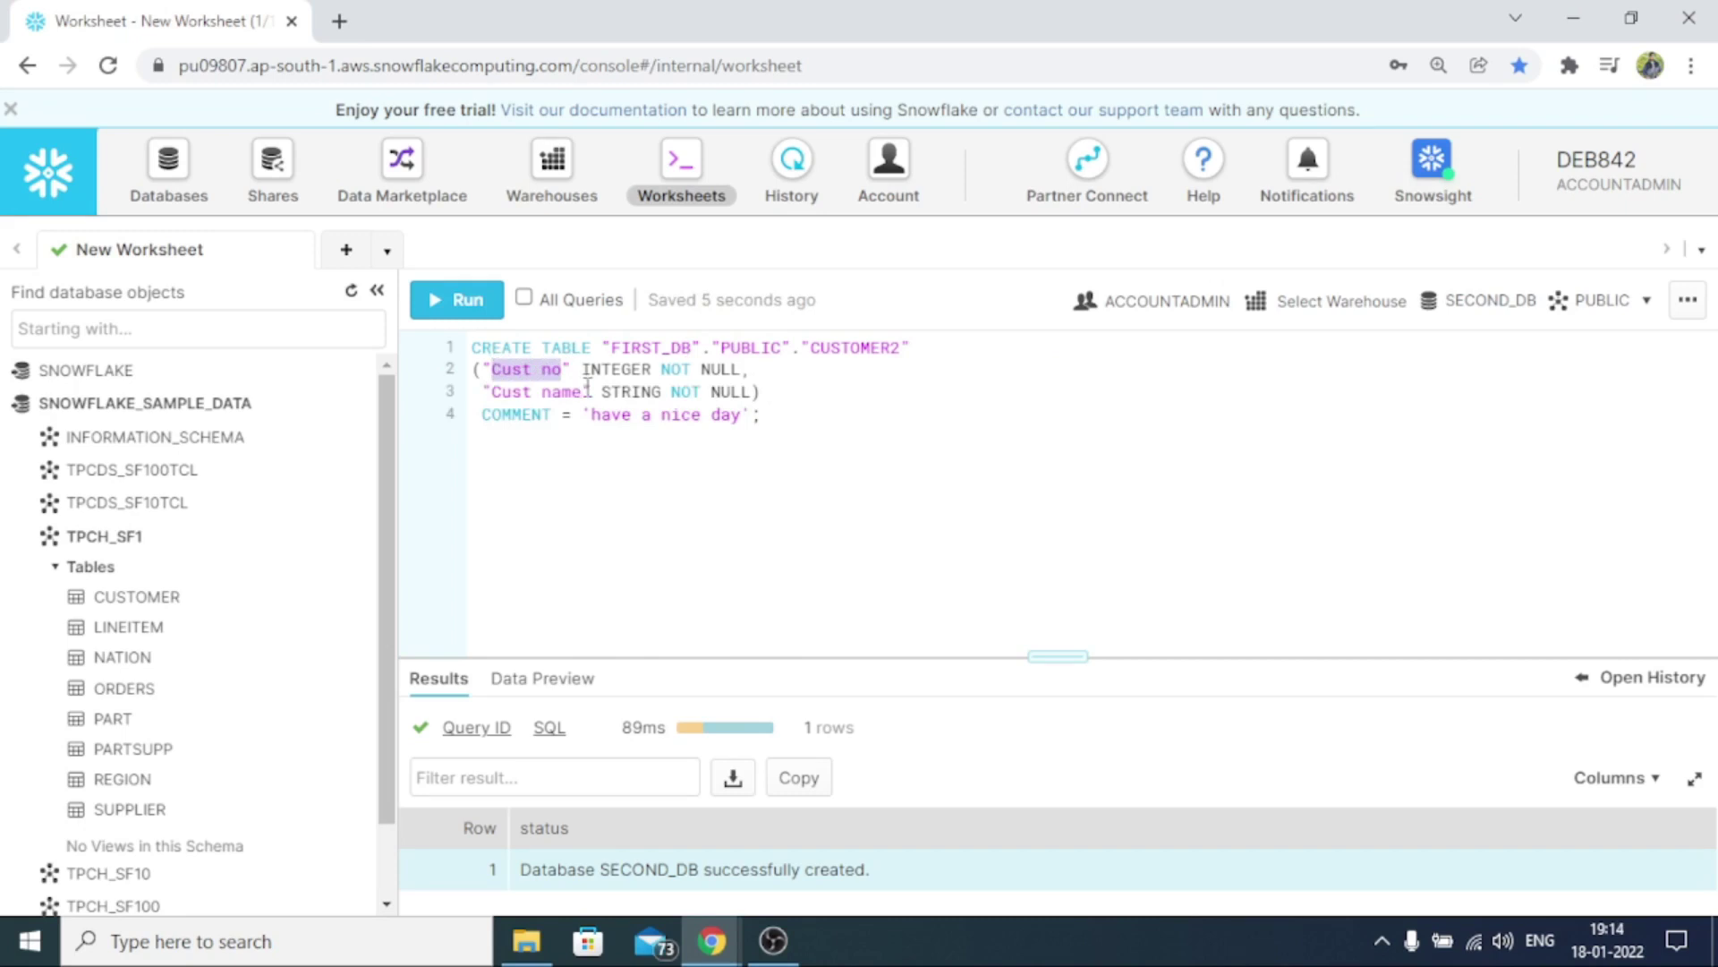
pyautogui.moveTo(581, 391); pyautogui.dragTo(646, 369)
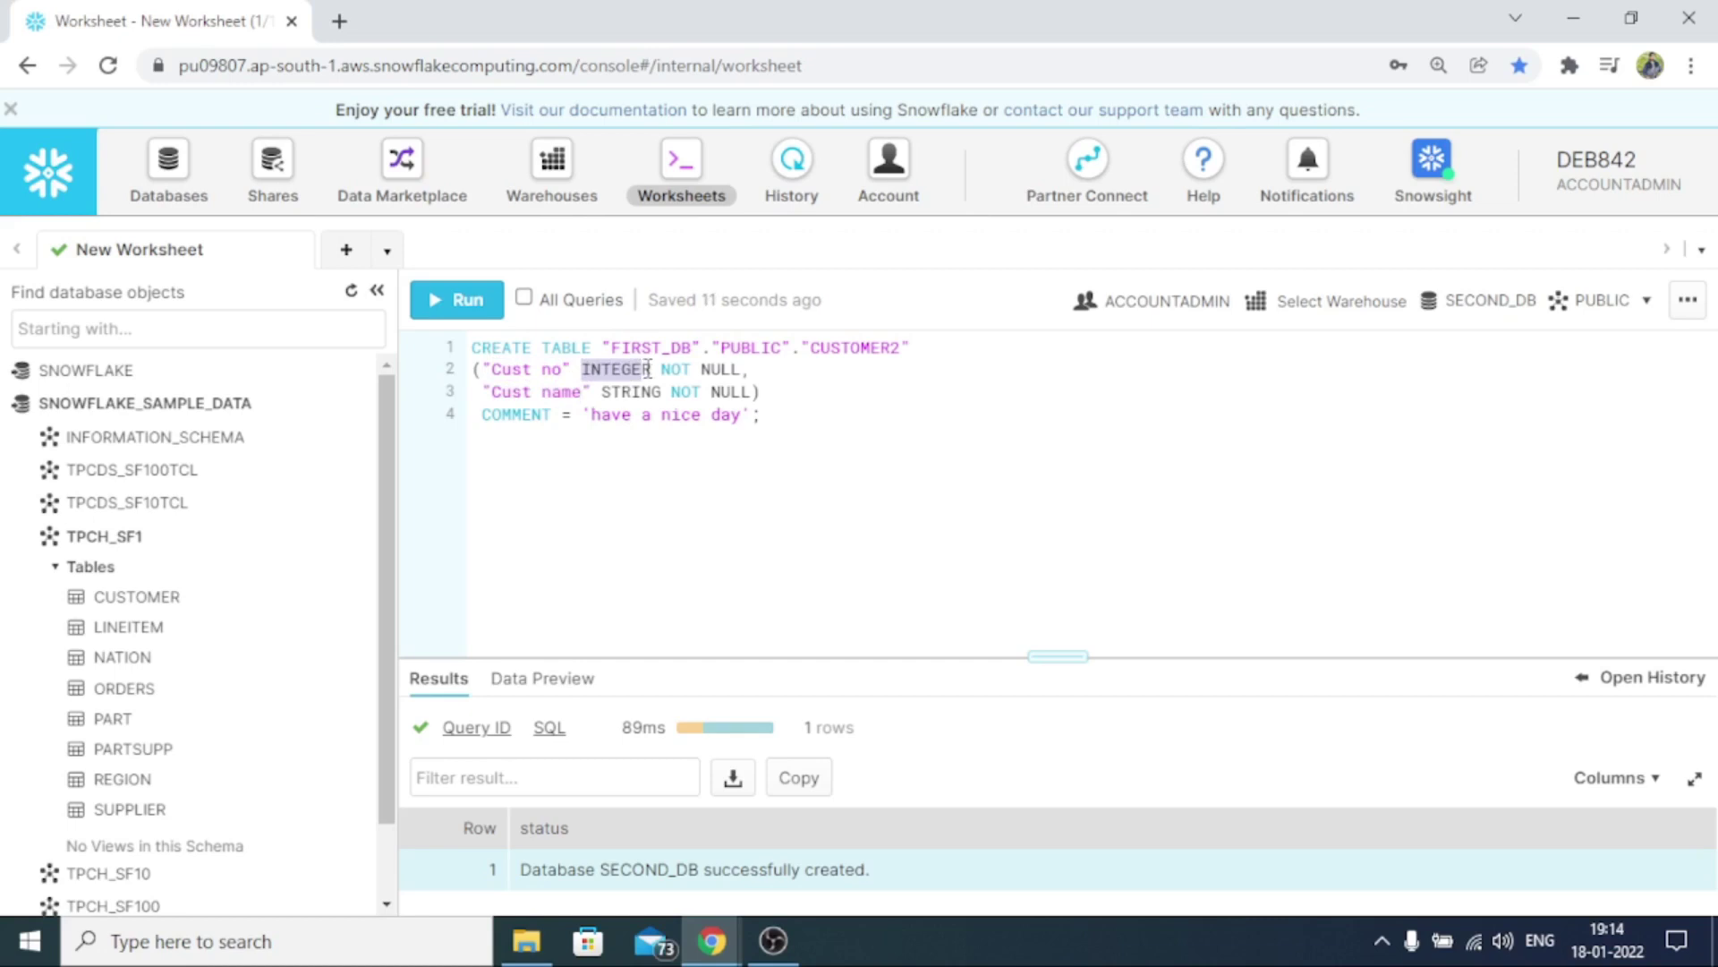
pyautogui.moveTo(601, 391); pyautogui.dragTo(659, 395)
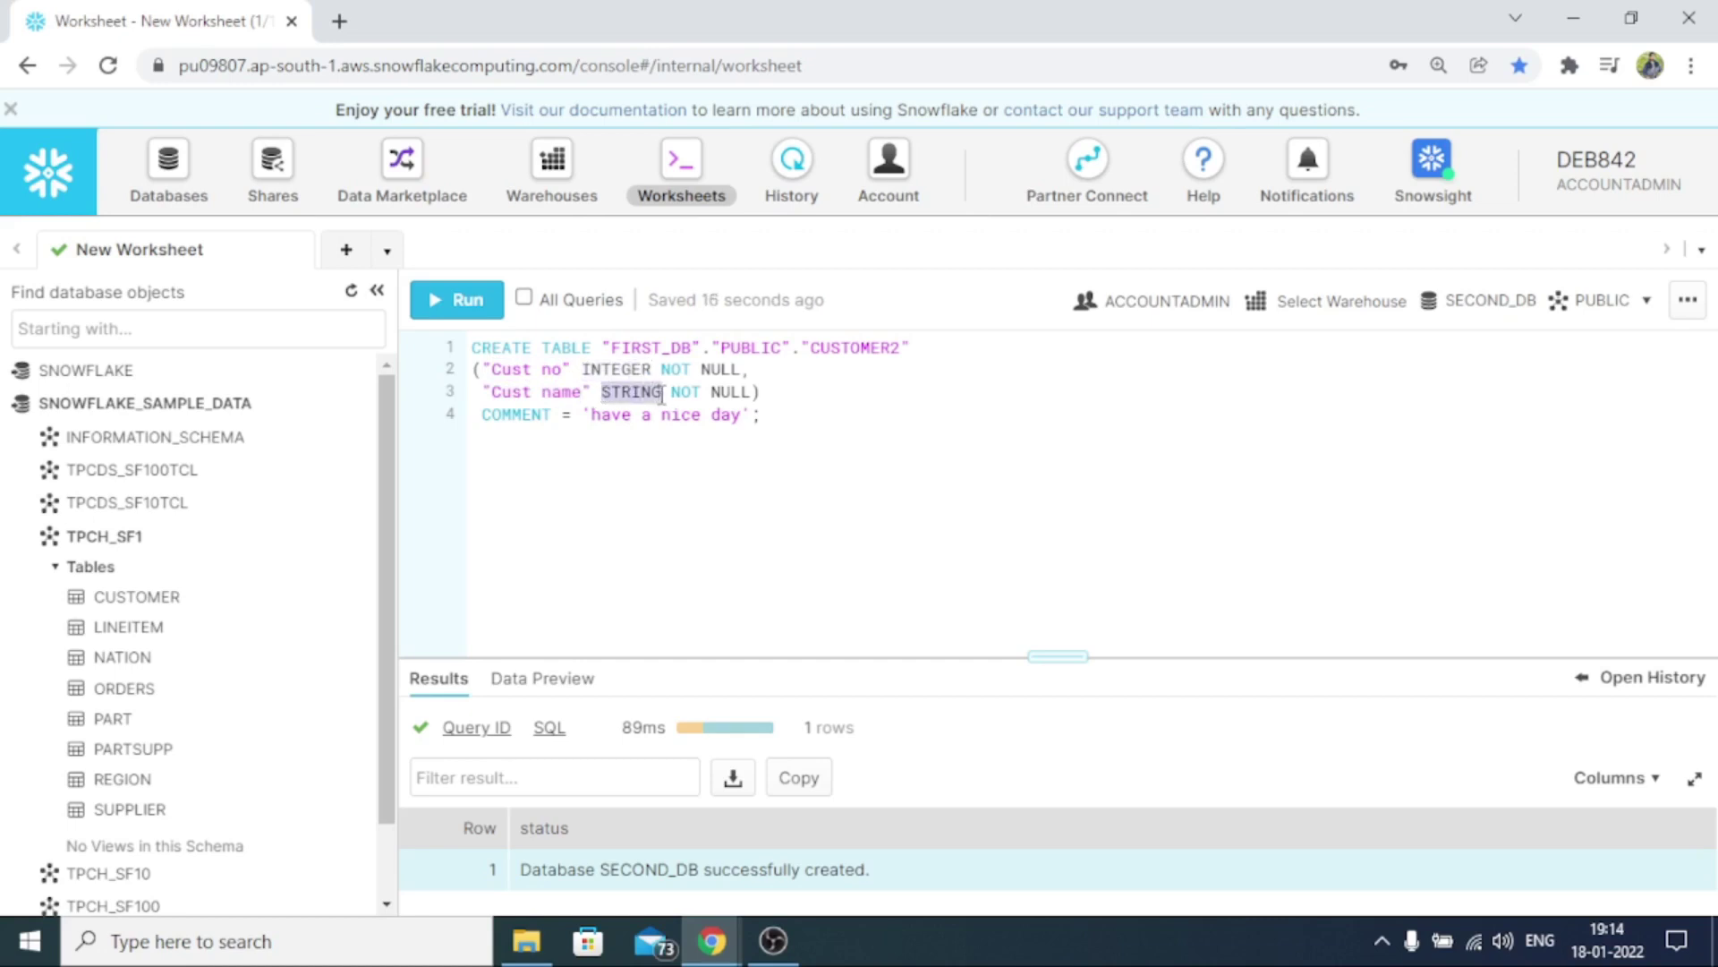
pyautogui.click(693, 481)
pyautogui.click(461, 304)
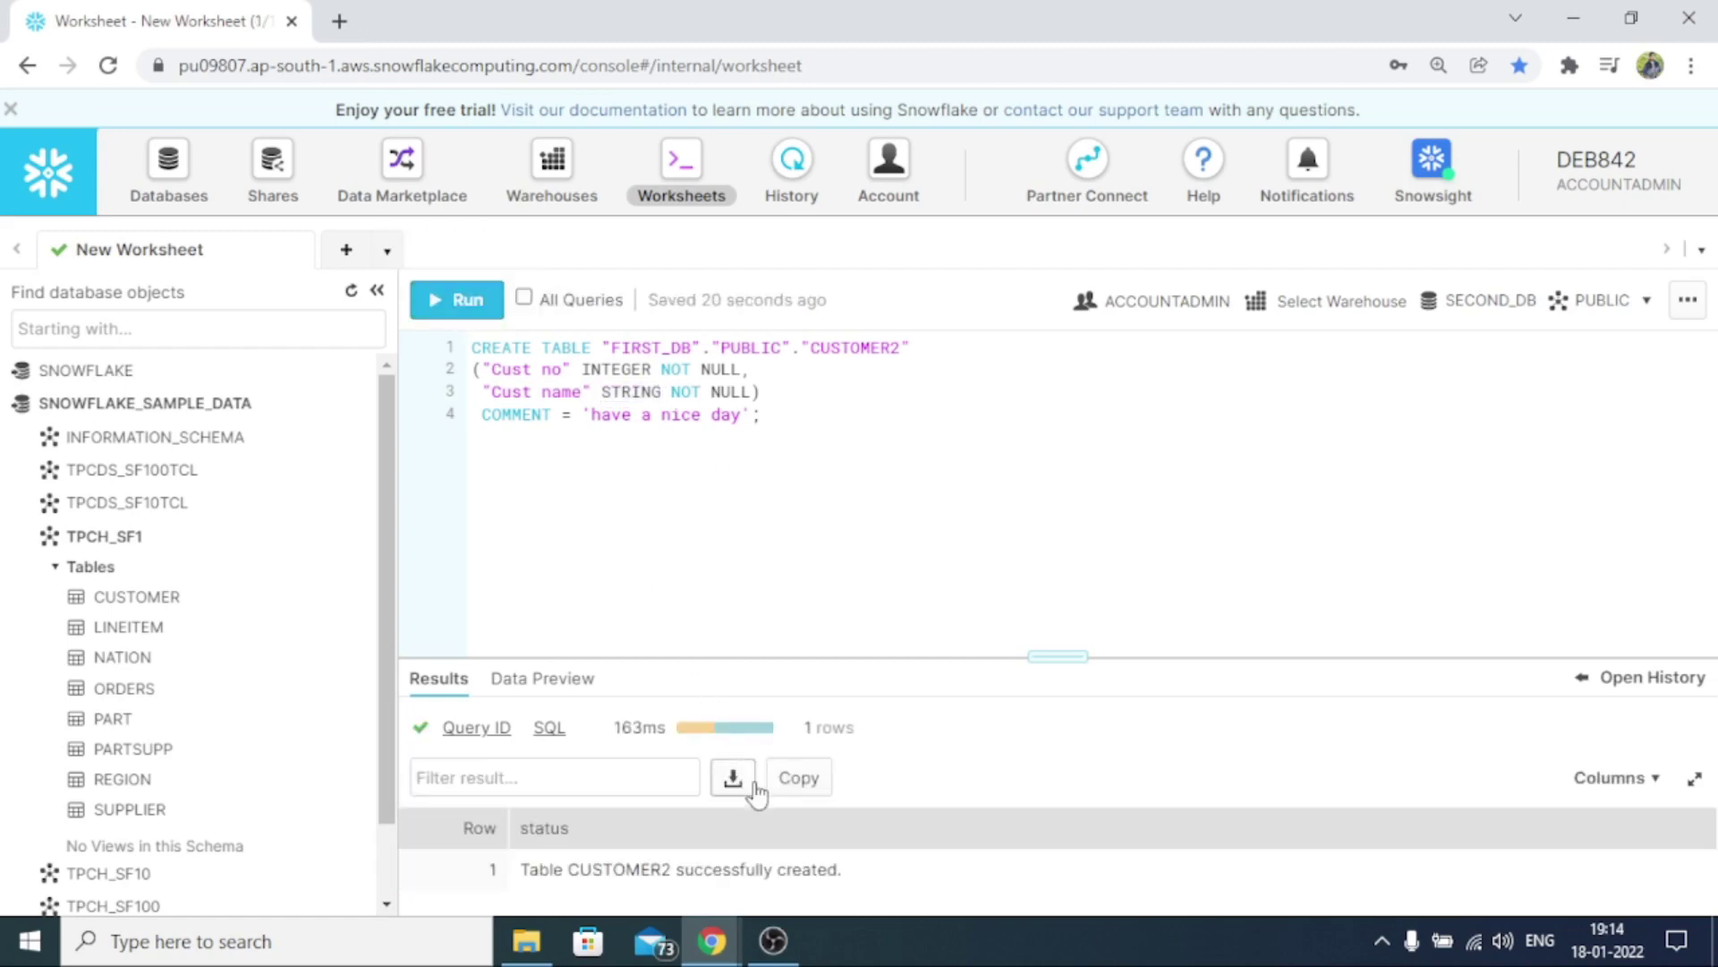
pyautogui.moveTo(842, 875); pyautogui.dragTo(518, 881)
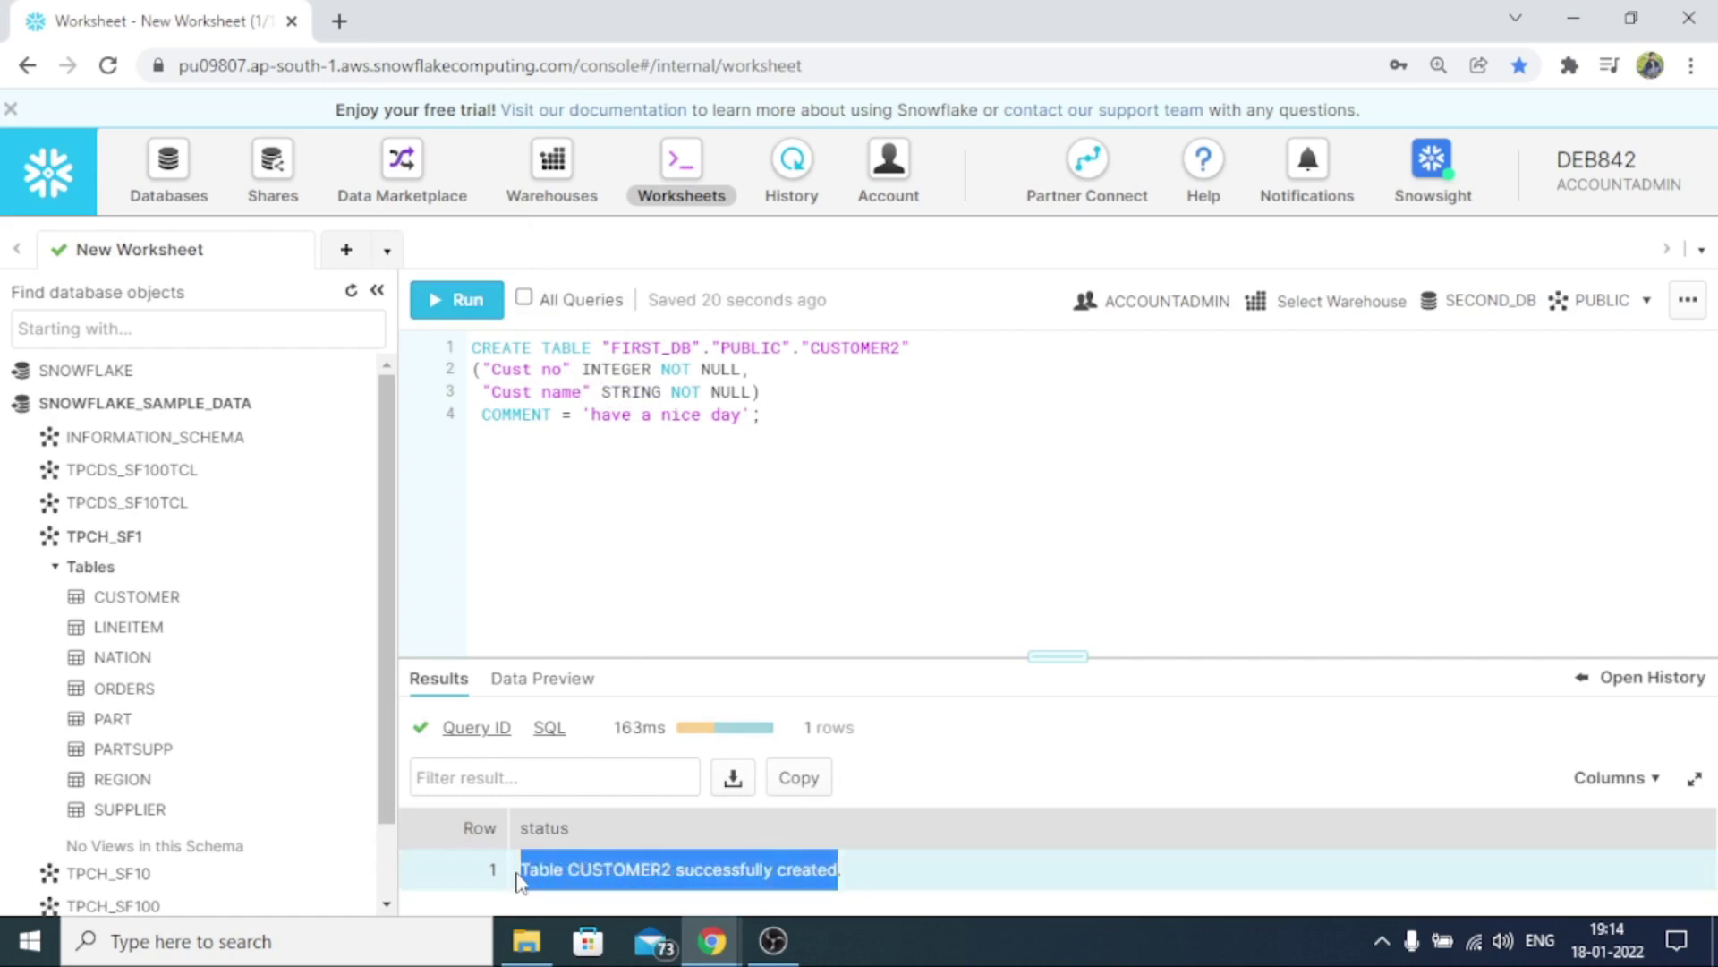
pyautogui.click(710, 441)
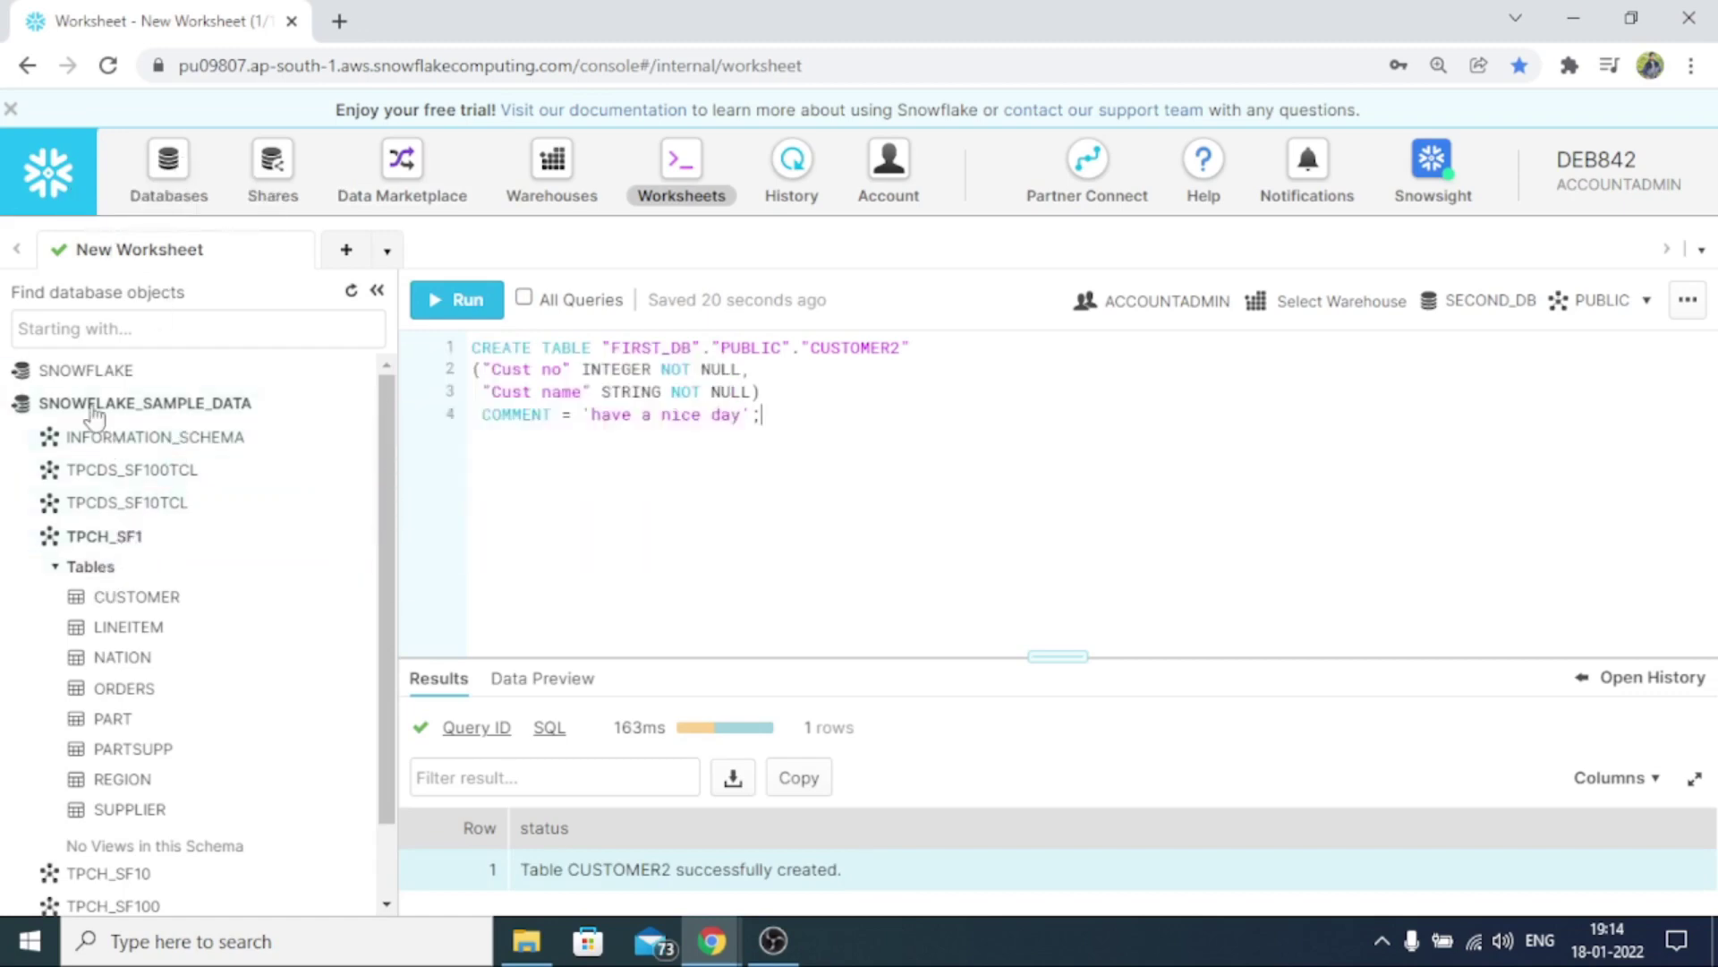
# Examine the tables in FIRST_DB, including the CUSTOMER table's column details and the comments of CUSTOMER and CUSTOMER2
pyautogui.click(16, 379)
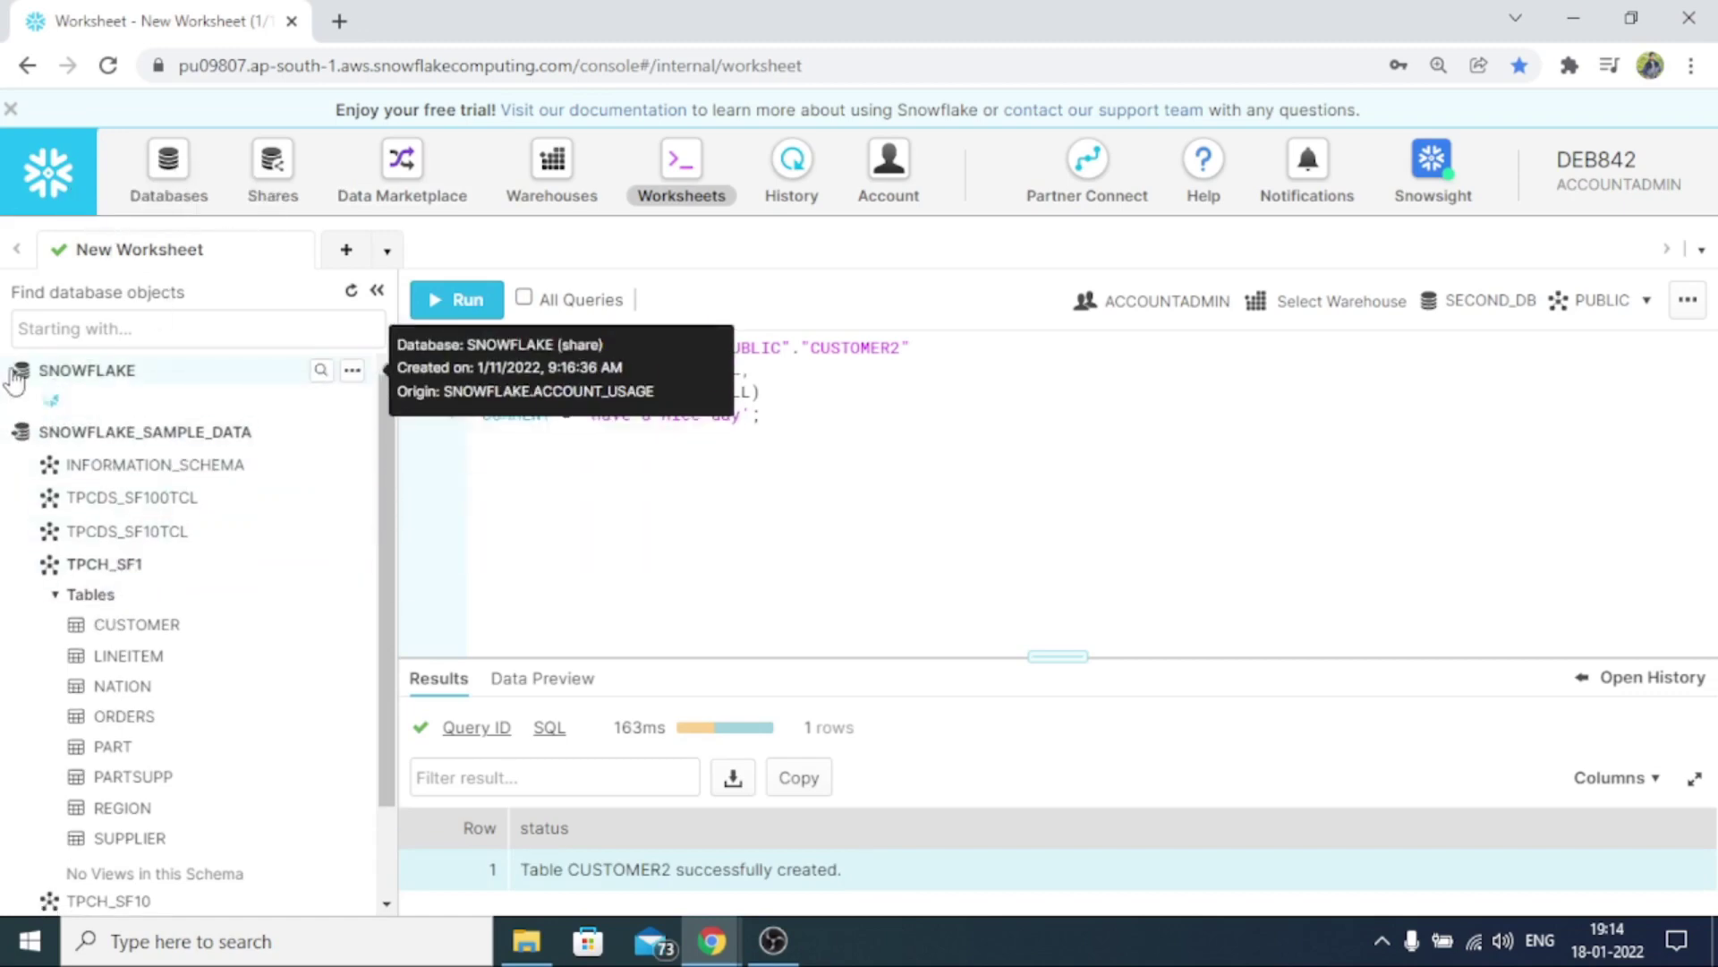
pyautogui.click(183, 175)
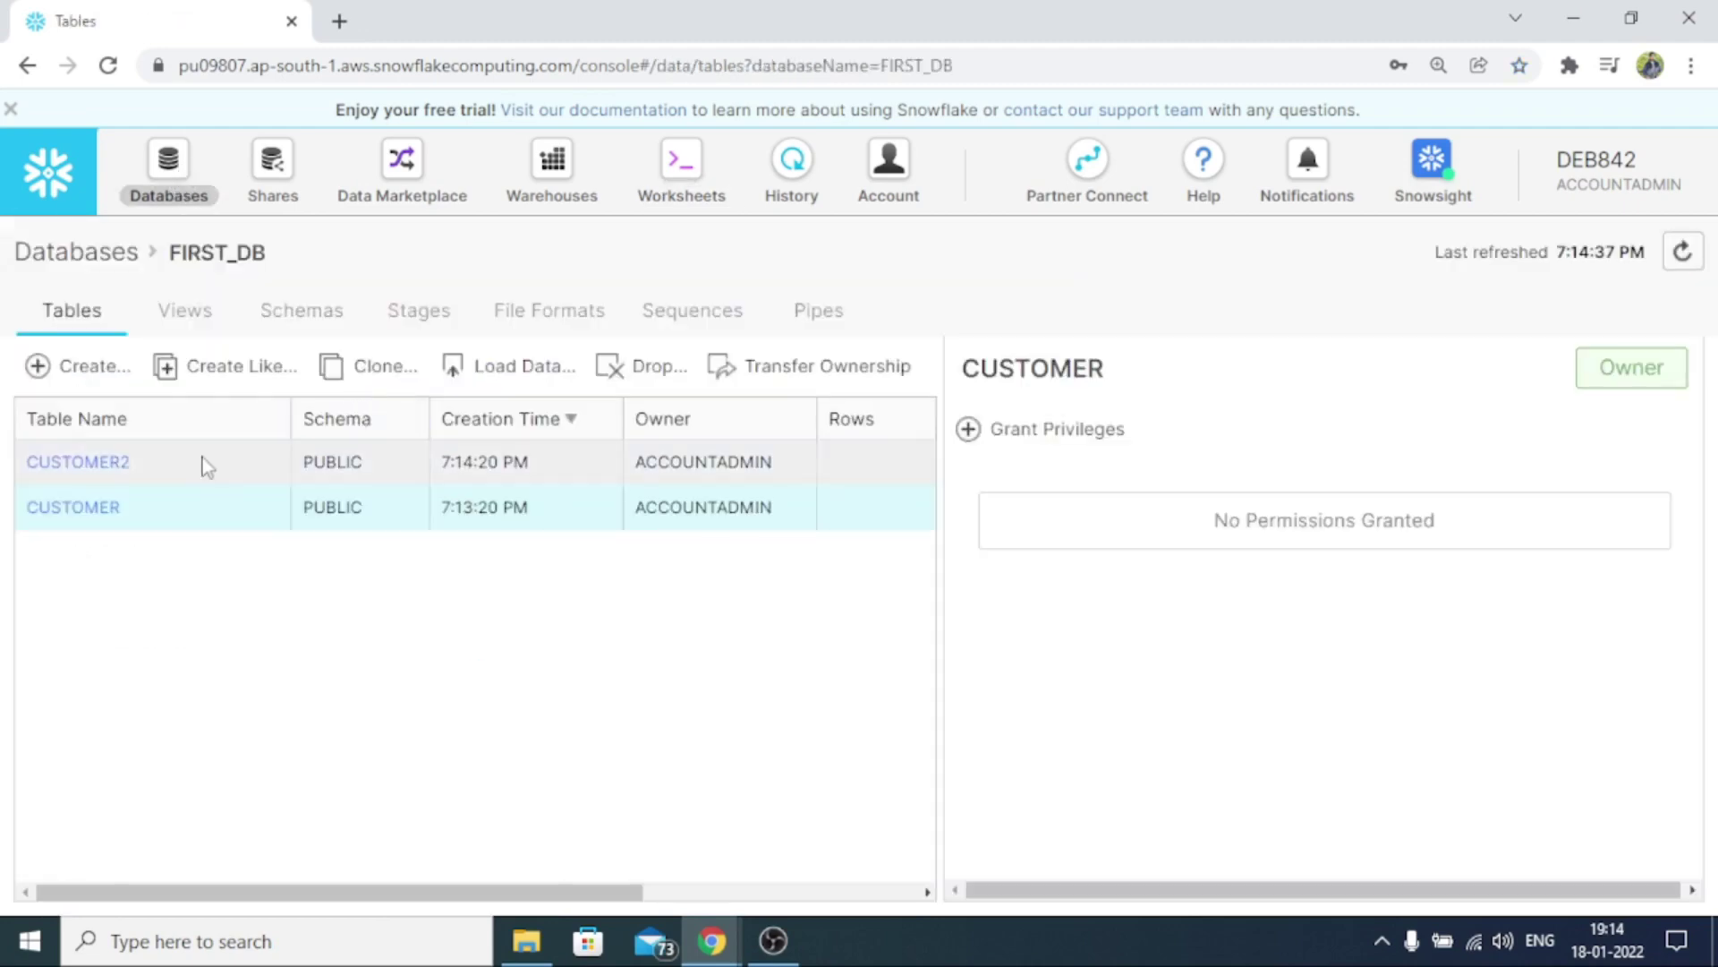
pyautogui.click(105, 506)
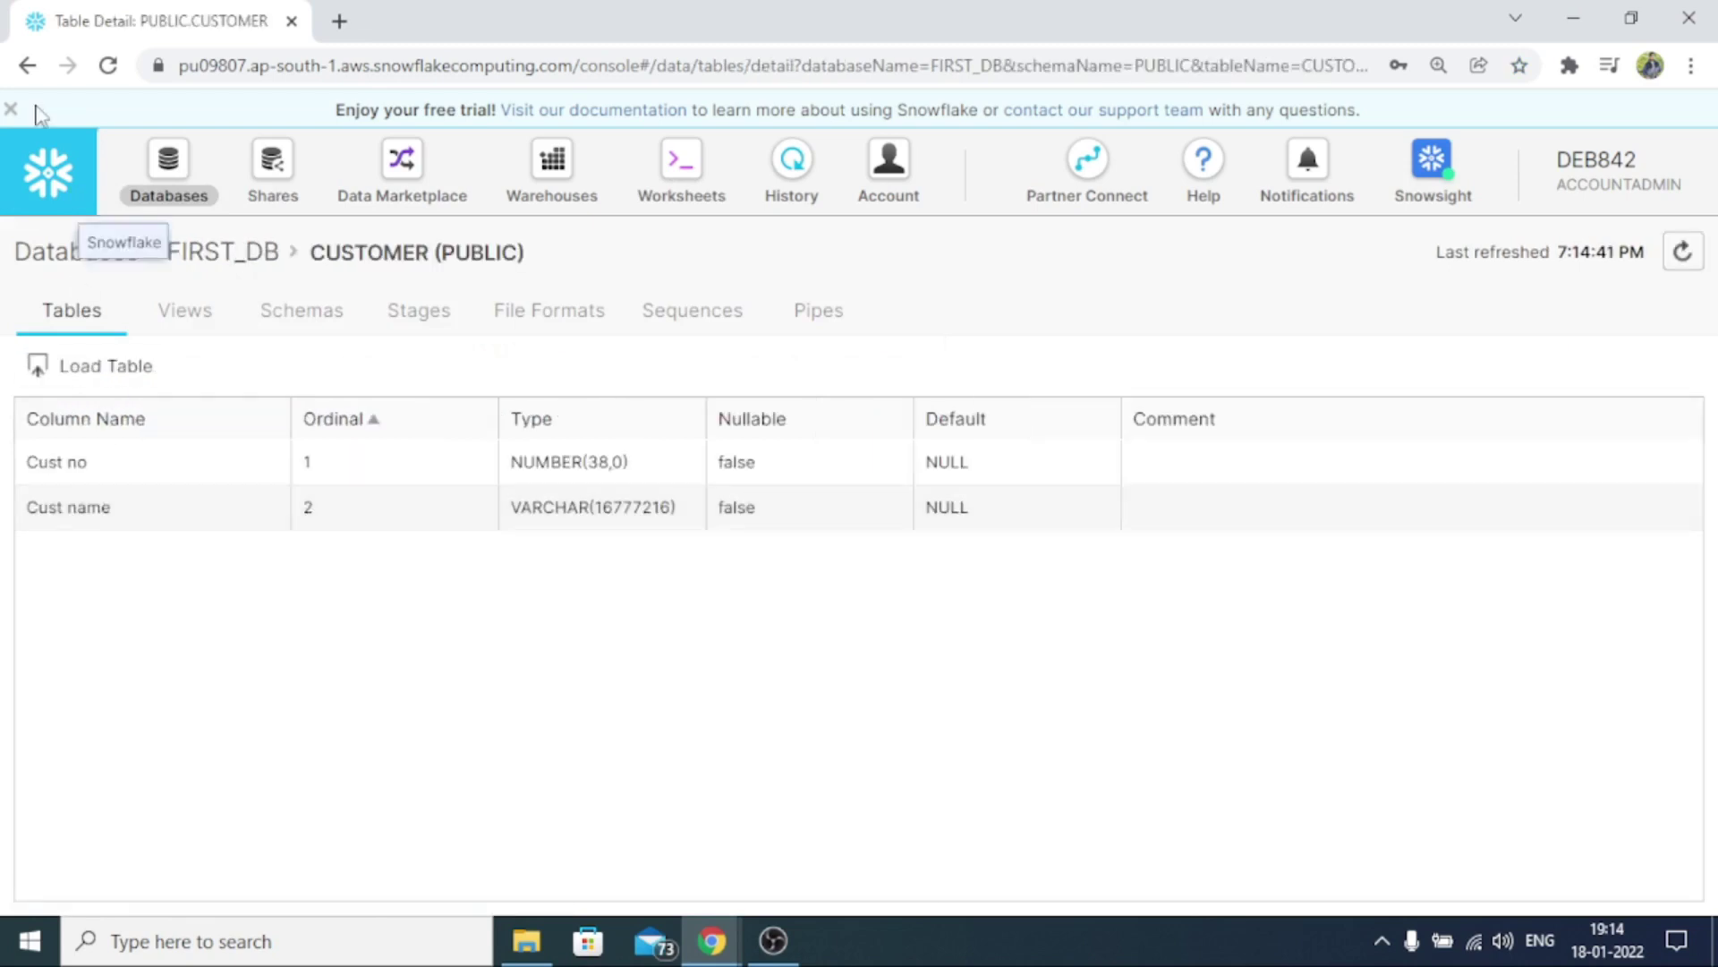
pyautogui.click(30, 67)
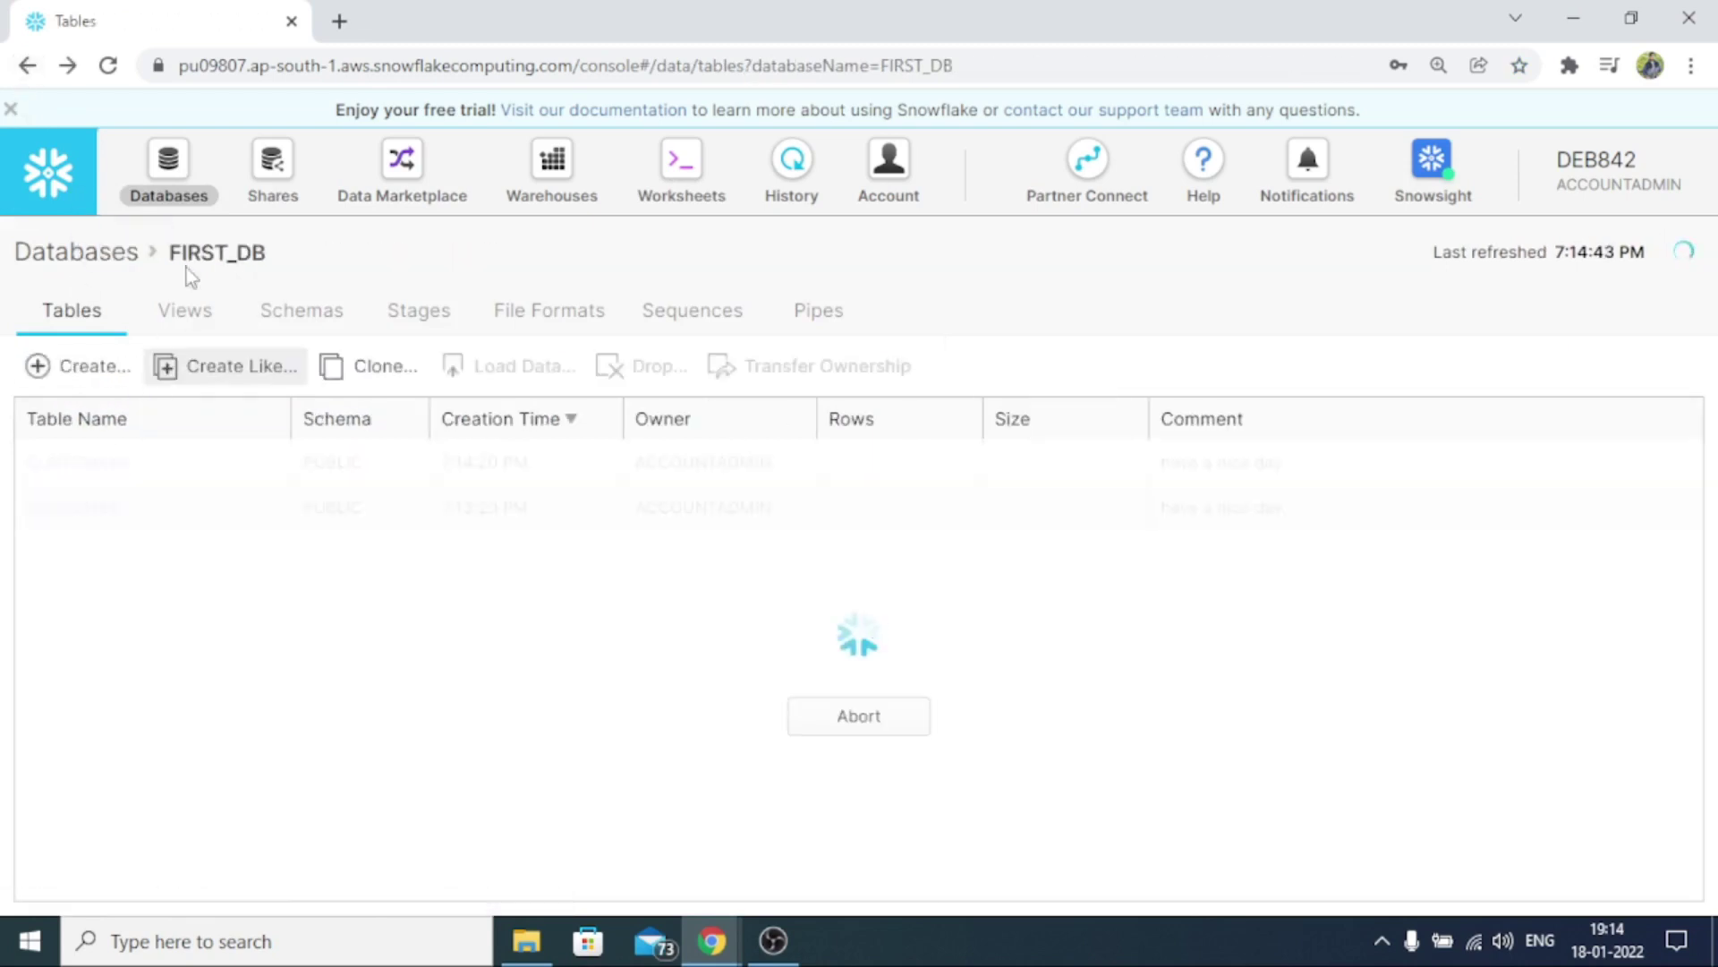
pyautogui.doubleClick(266, 254)
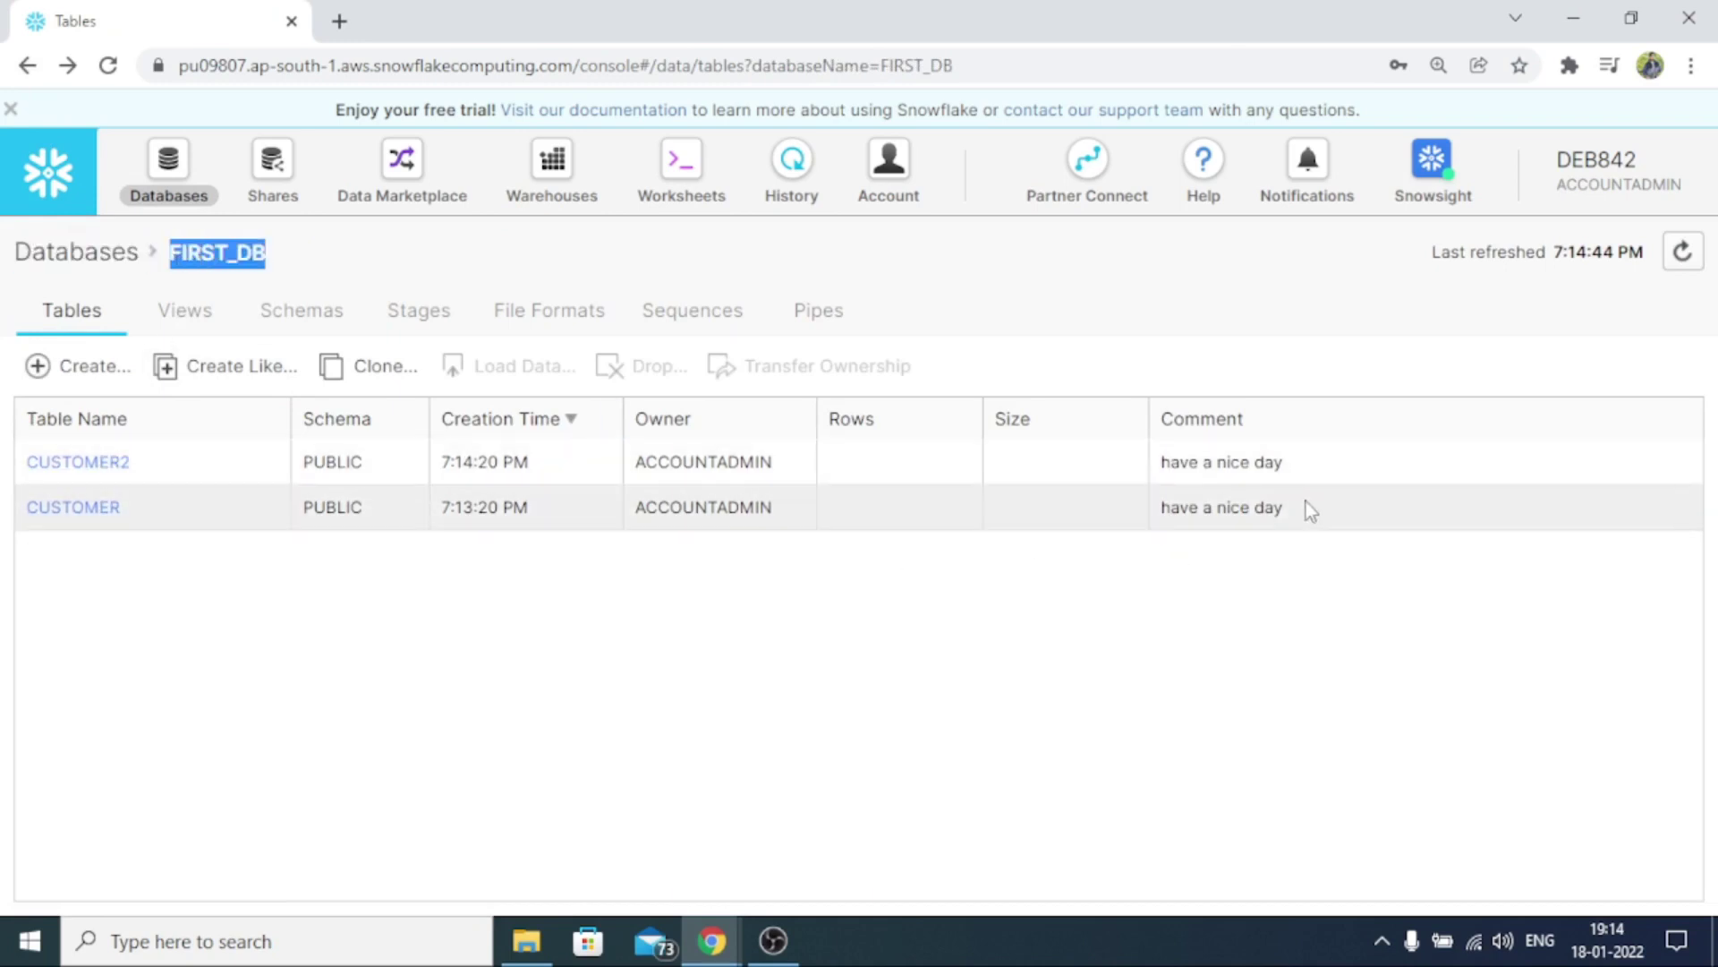
pyautogui.moveTo(1308, 509); pyautogui.dragTo(1171, 462)
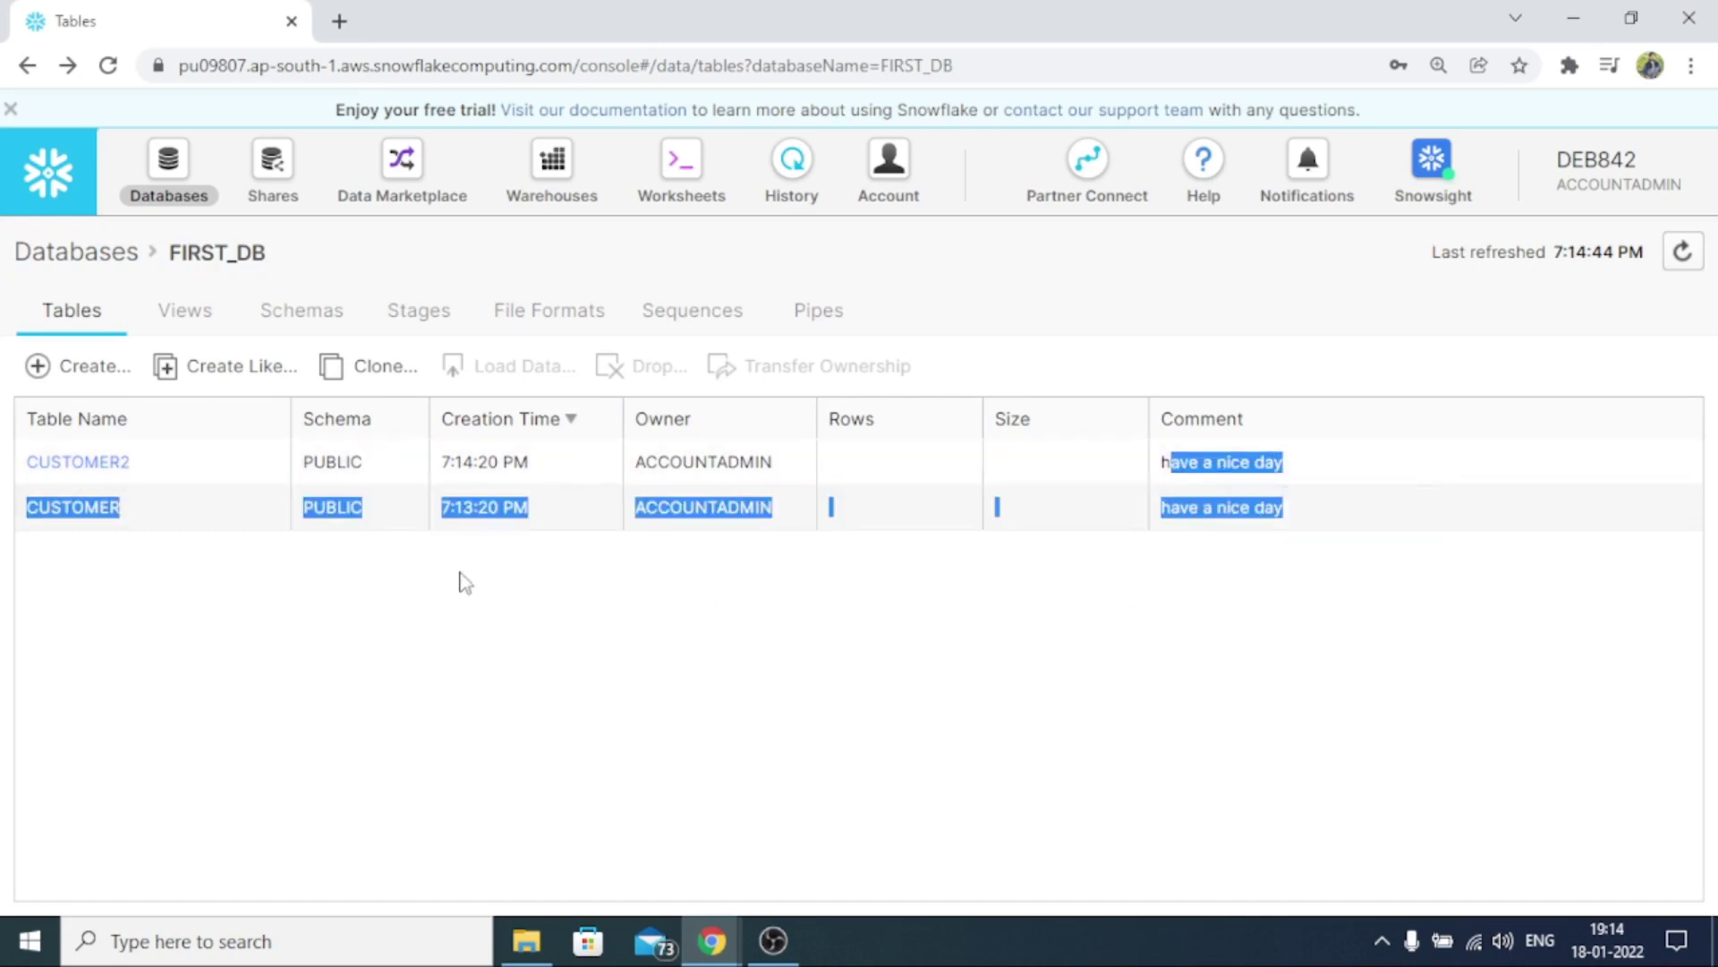
pyautogui.click(212, 465)
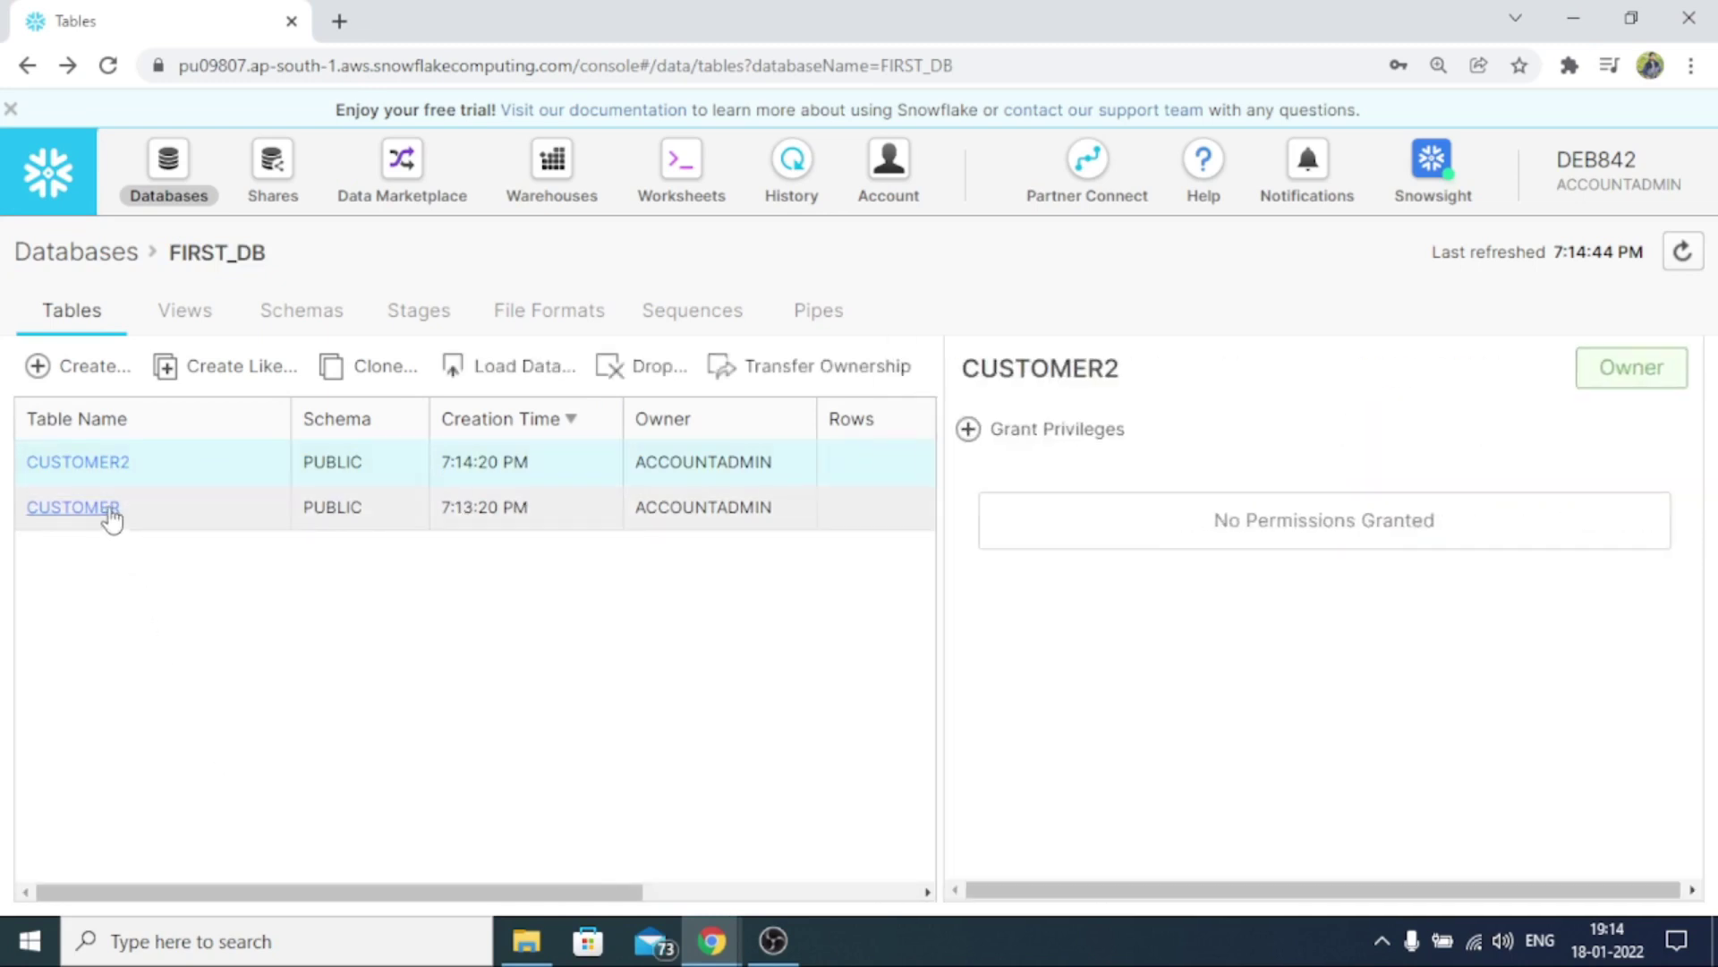
pyautogui.click(215, 521)
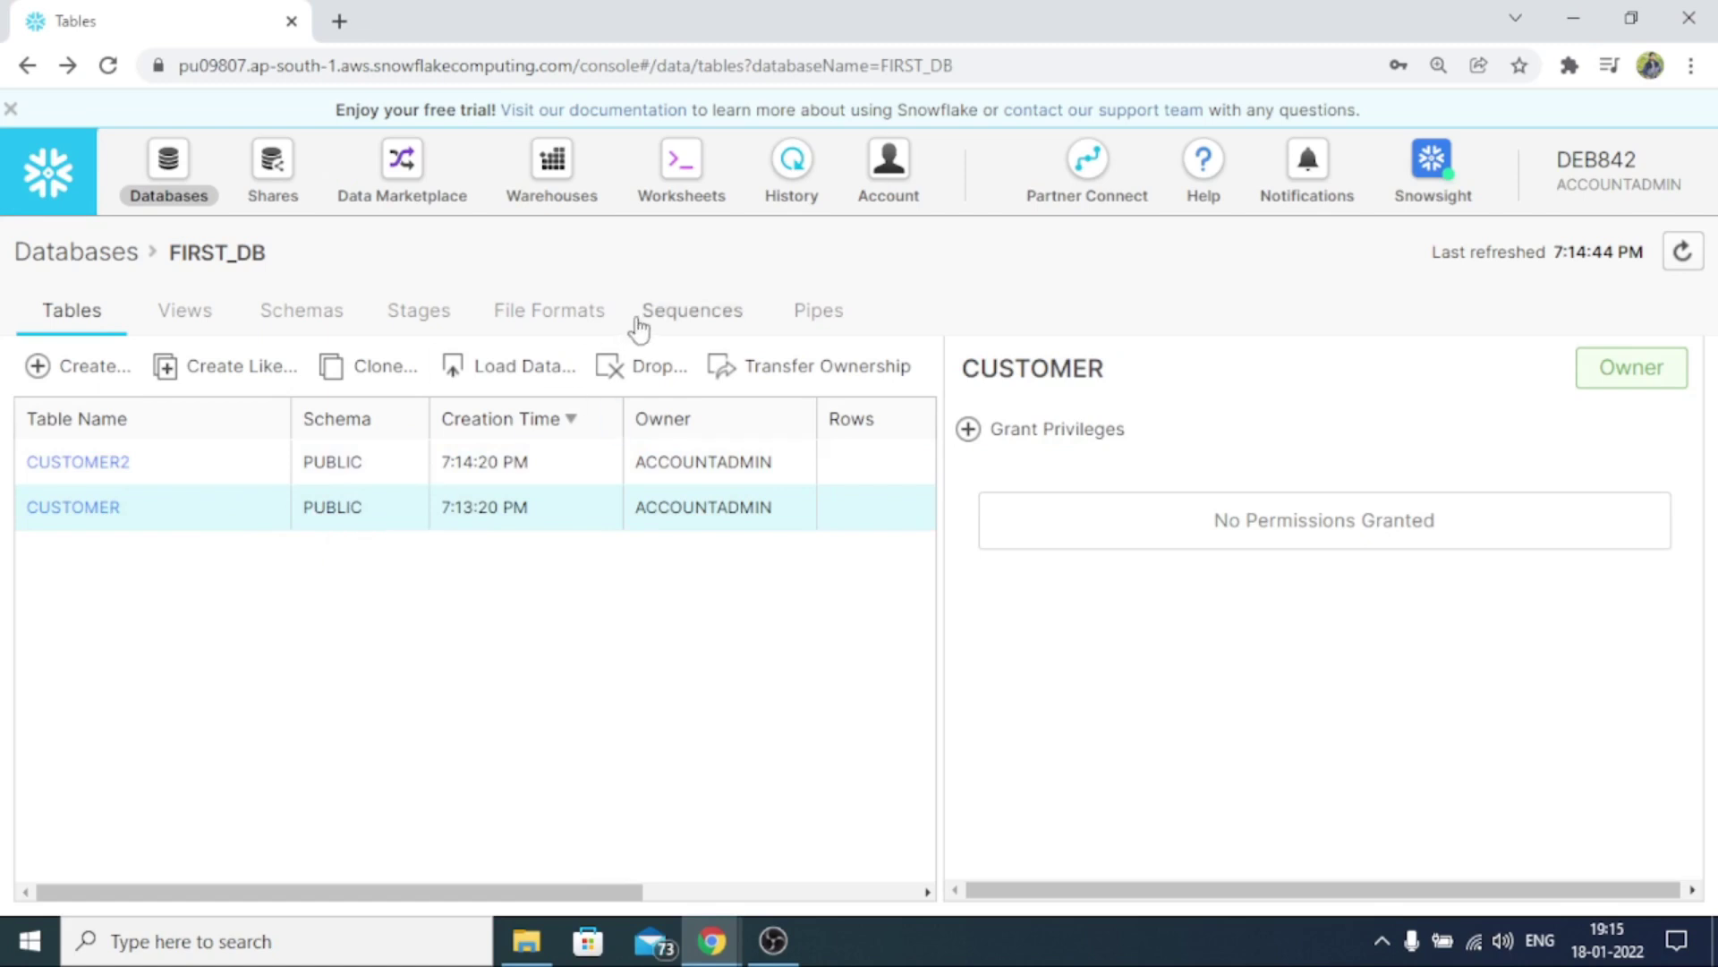
# Drop the CUSTOMER2 table from FIRST_DB, selecting its generated DROP TABLE statement before confirming
pyautogui.click(391, 458)
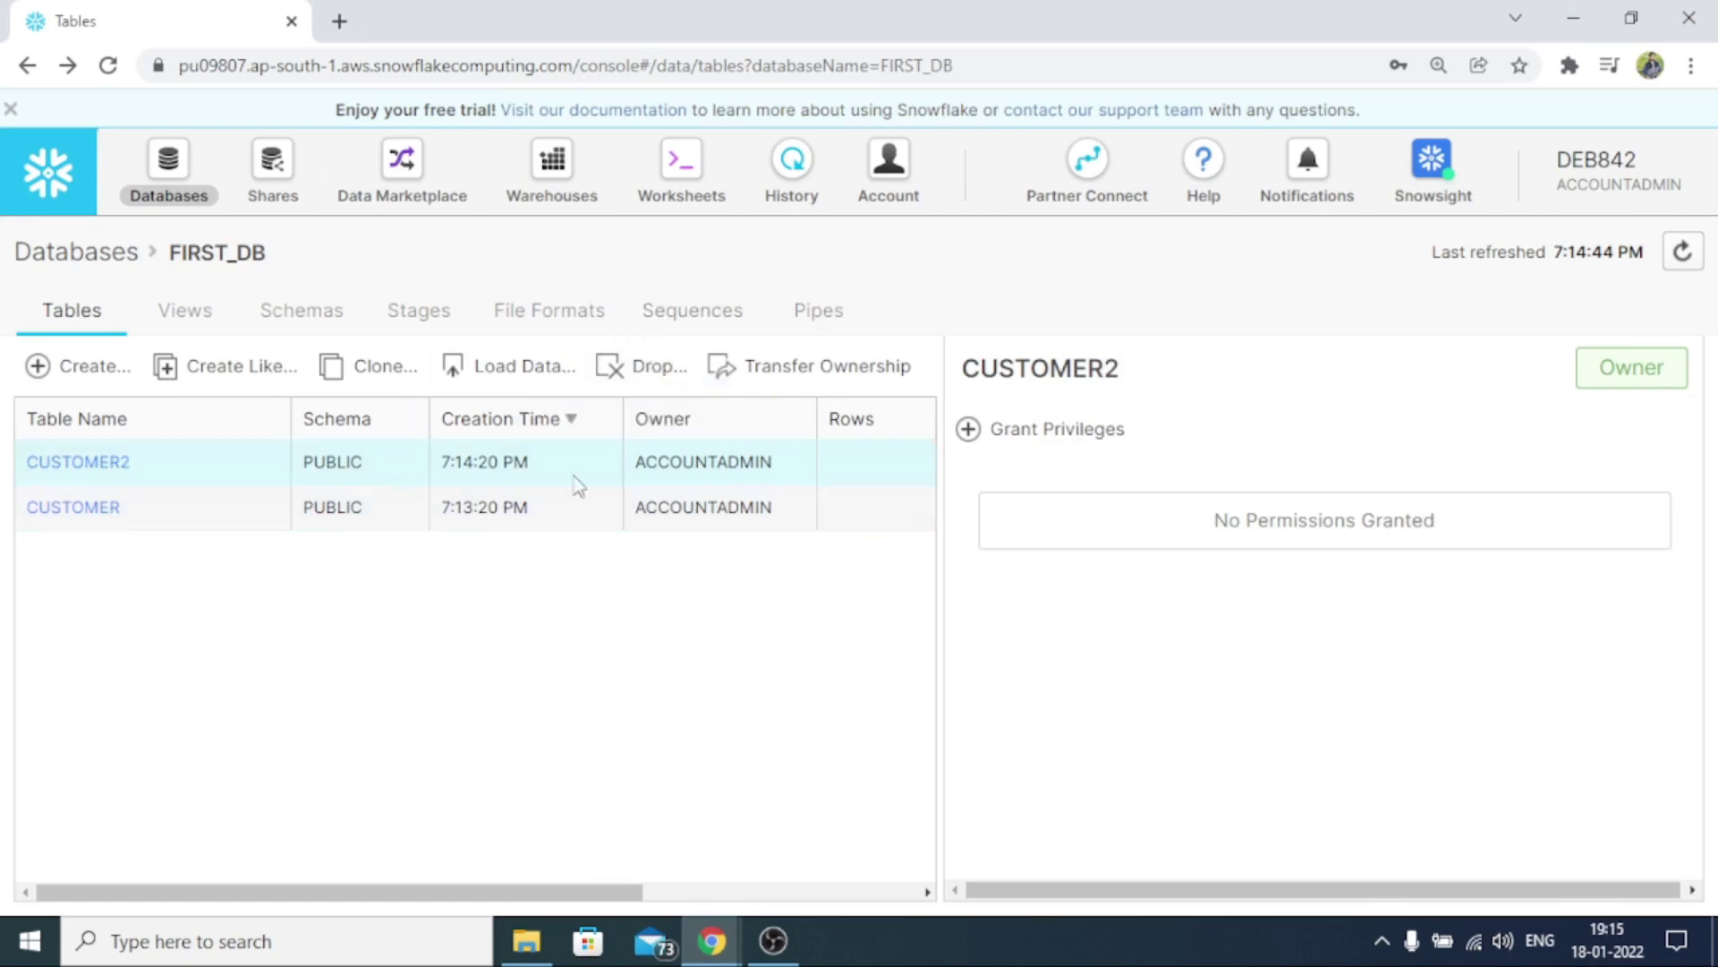
pyautogui.click(650, 374)
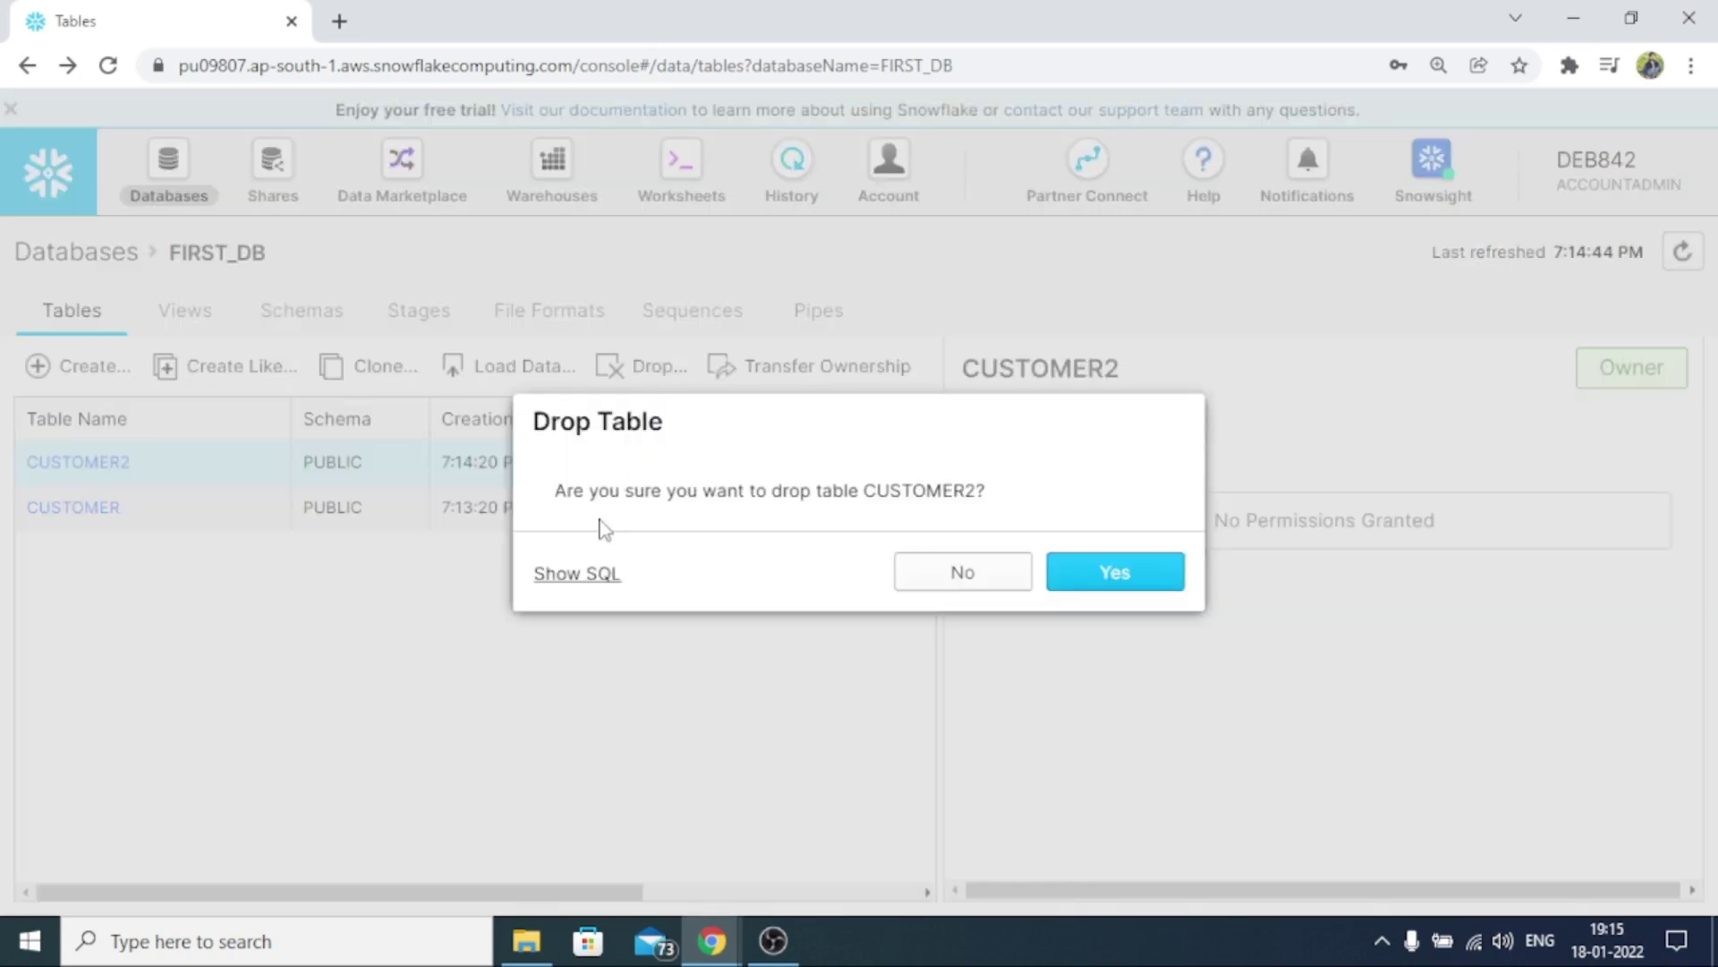
pyautogui.click(587, 575)
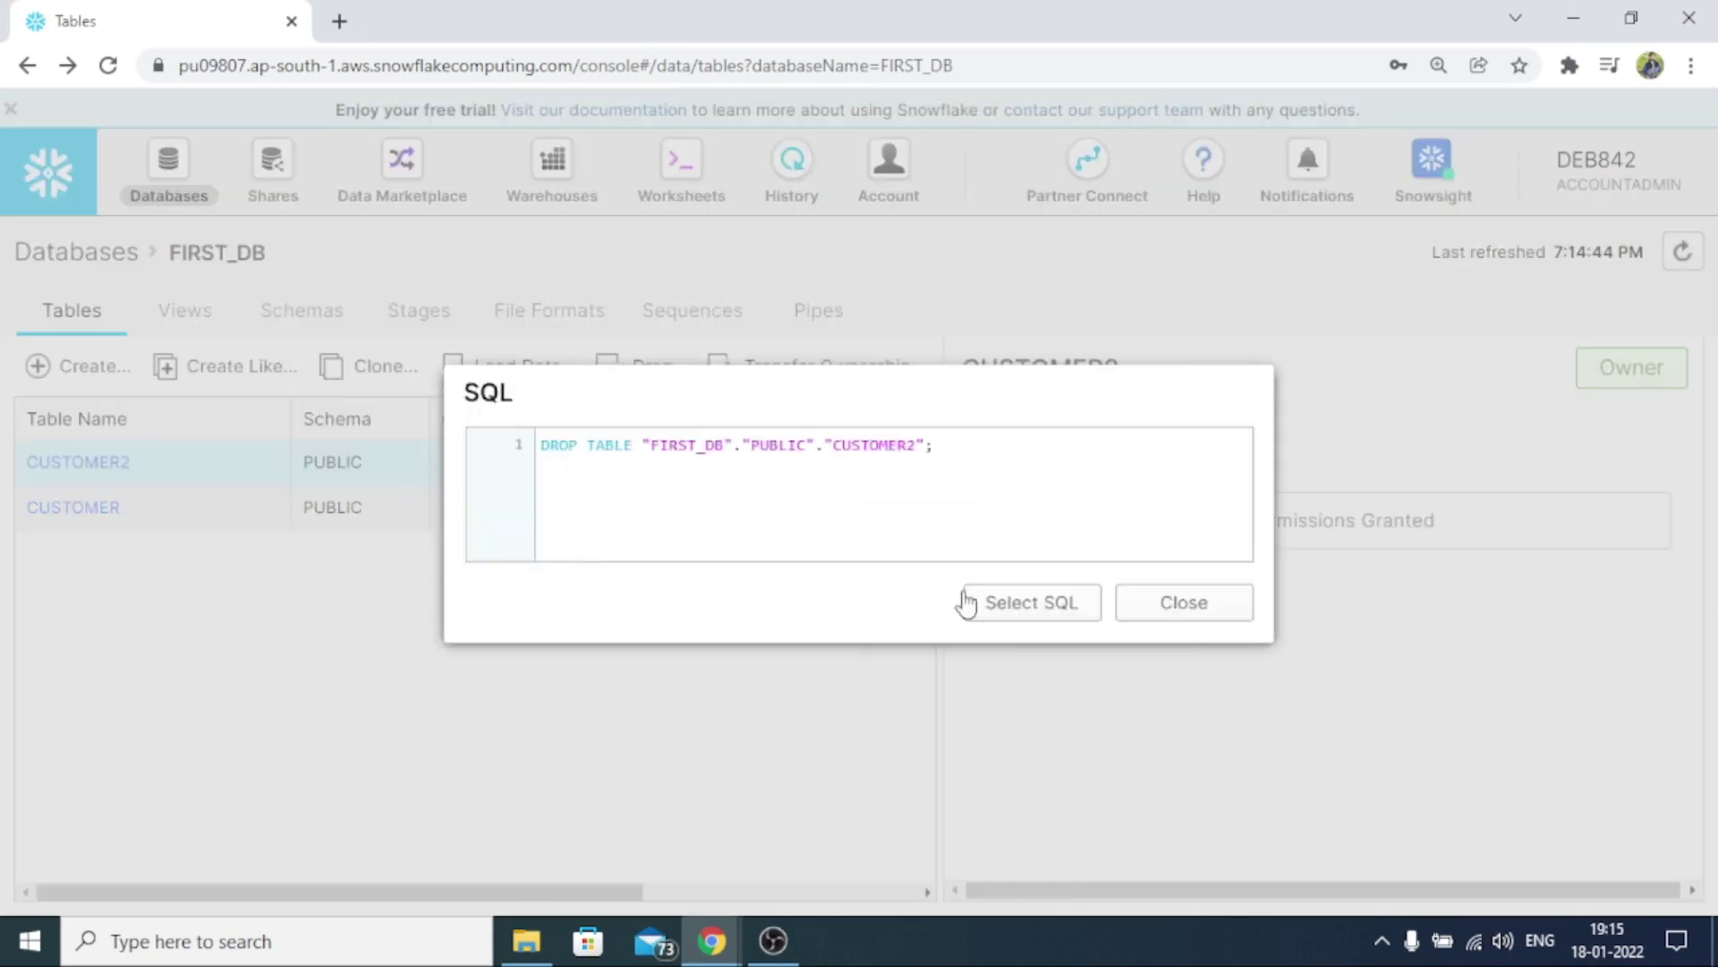
pyautogui.click(1002, 603)
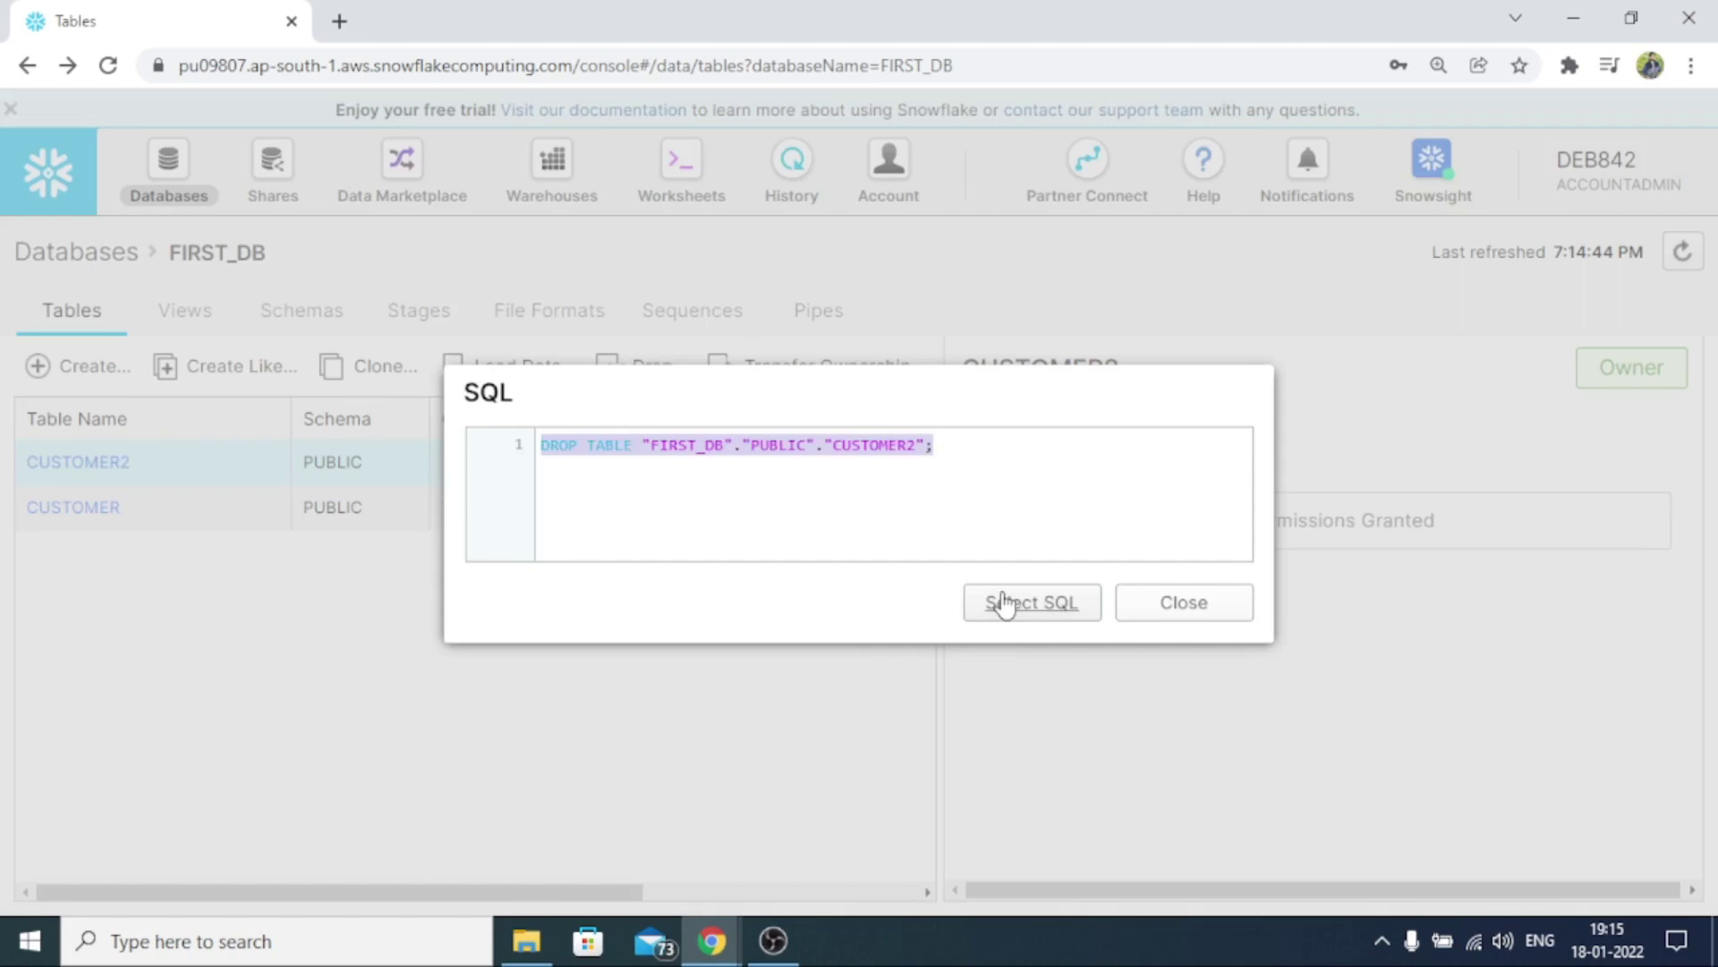
pyautogui.click(1210, 602)
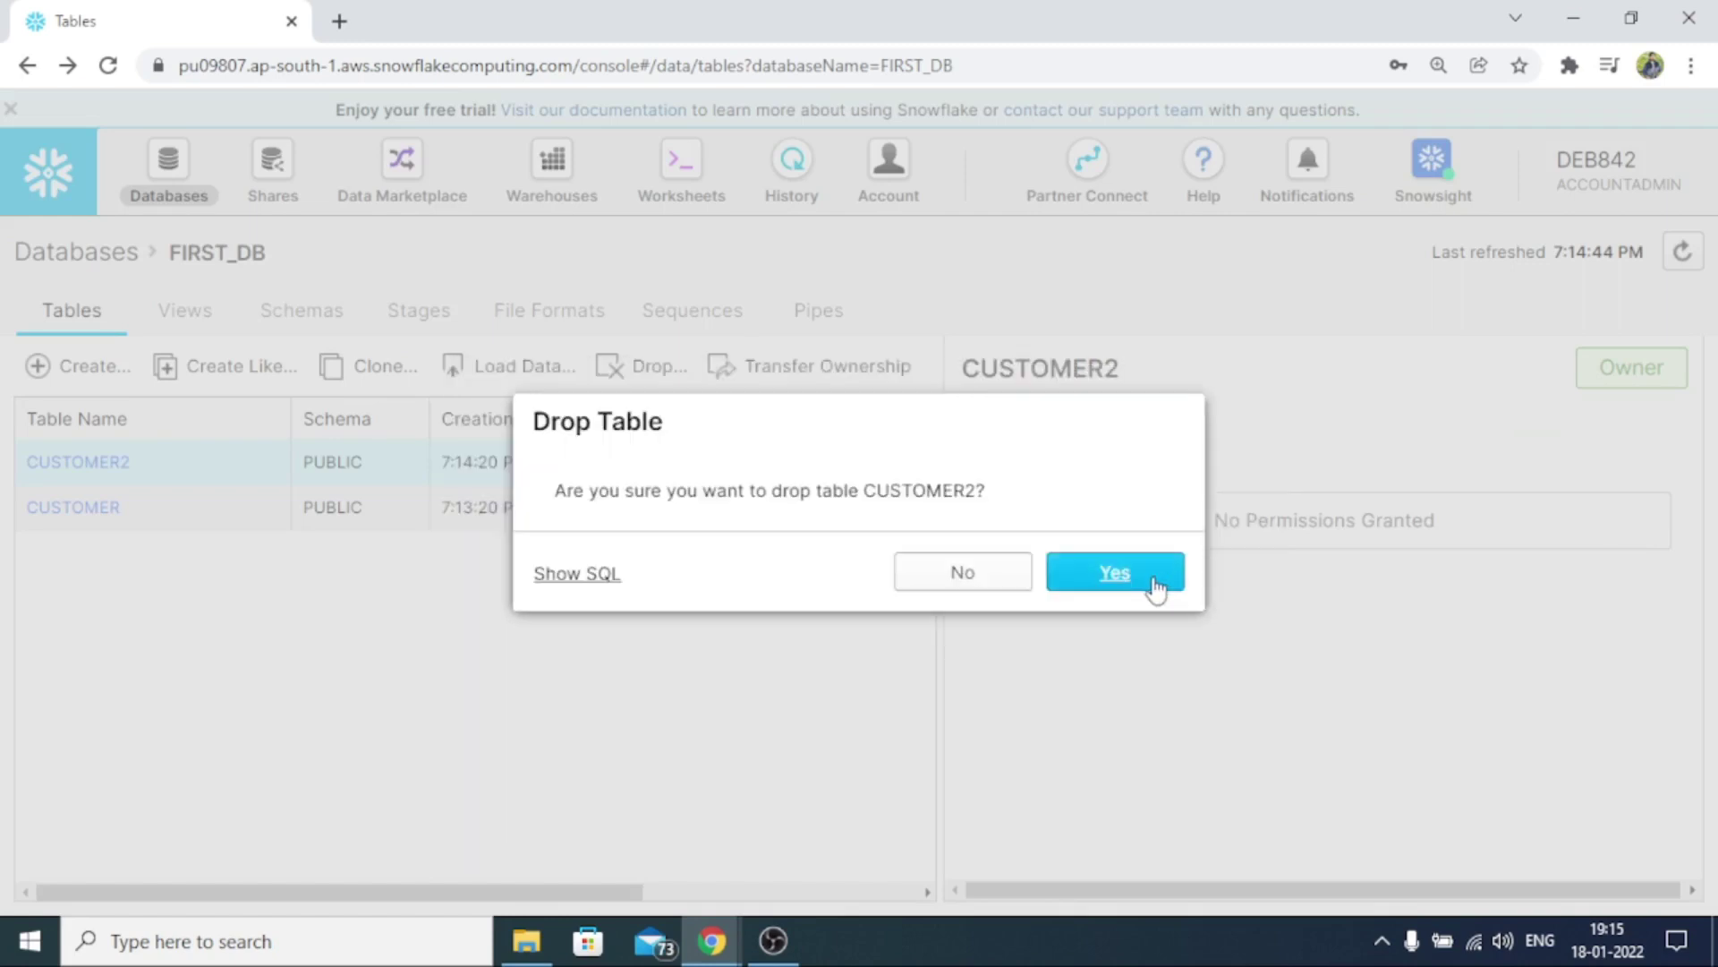
pyautogui.click(1154, 585)
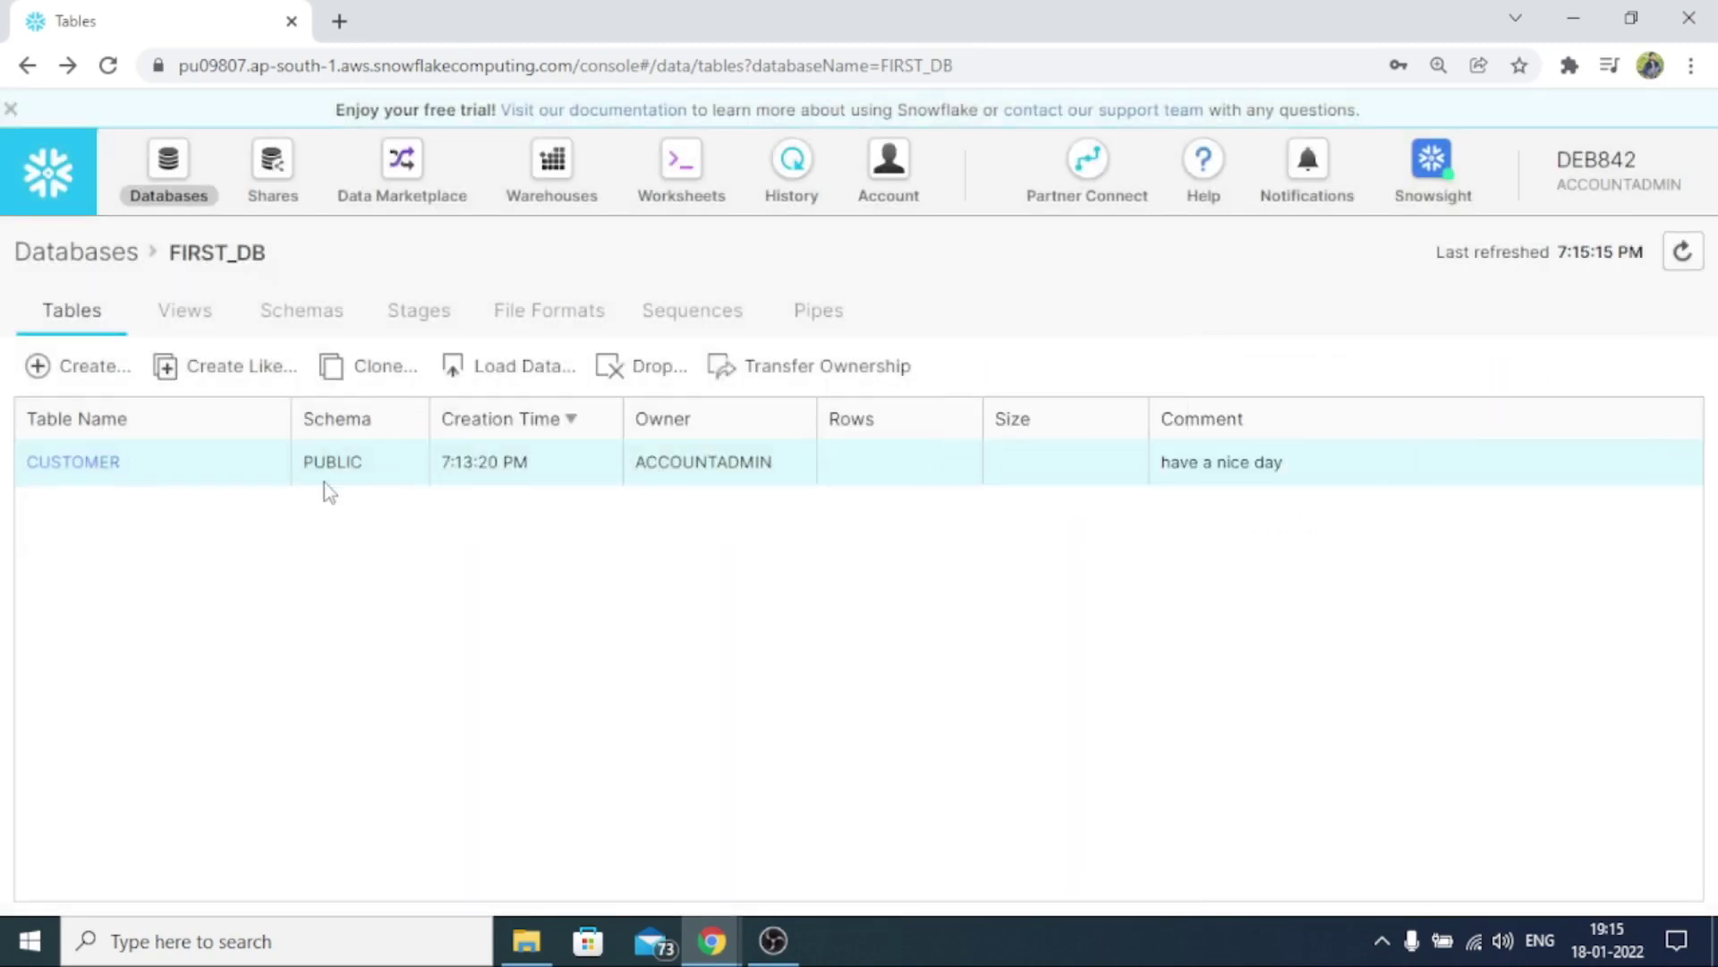